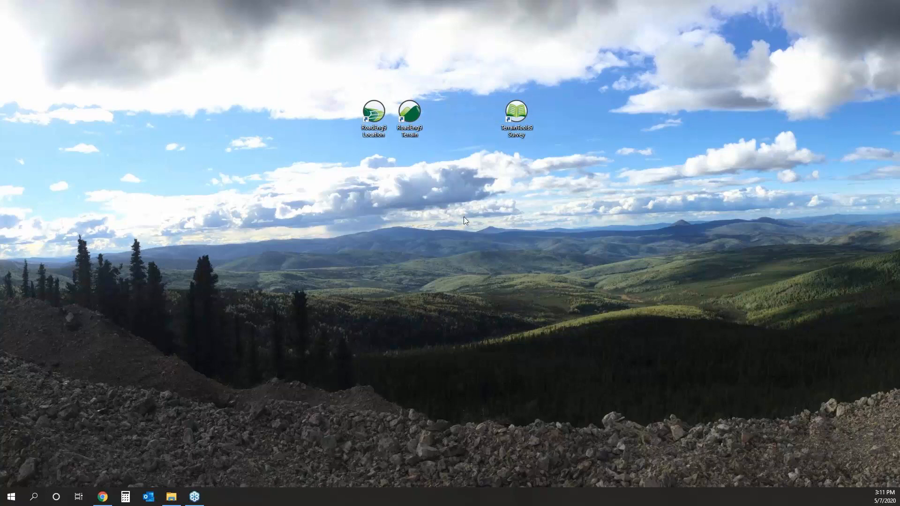
Start RoadEng9 Terrain and choose the LiDAR file nb_2017_2675000_7437000 (2).laz from the Georeferenced Data folder for insertion.
{"action": "double_click", "coordinate": [409, 115]}
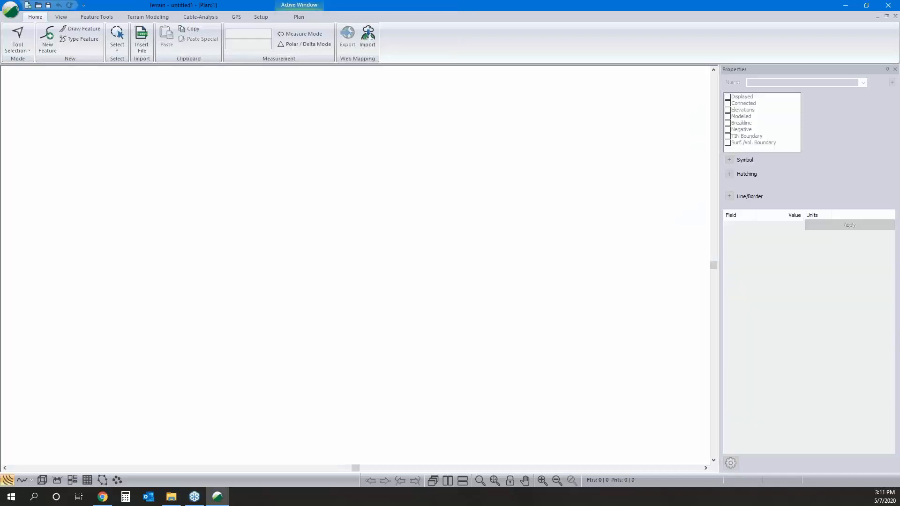
{"action": "left_click", "coordinate": [141, 47]}
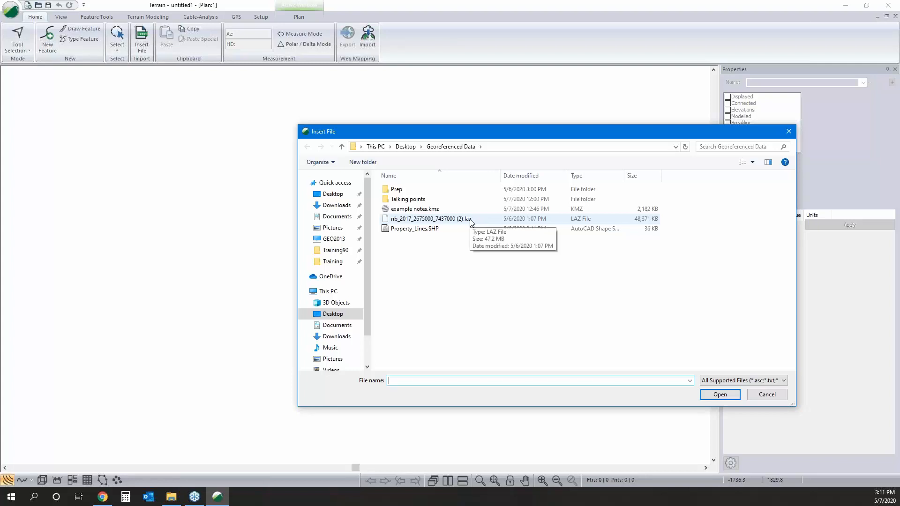
{"action": "left_click", "coordinate": [471, 219]}
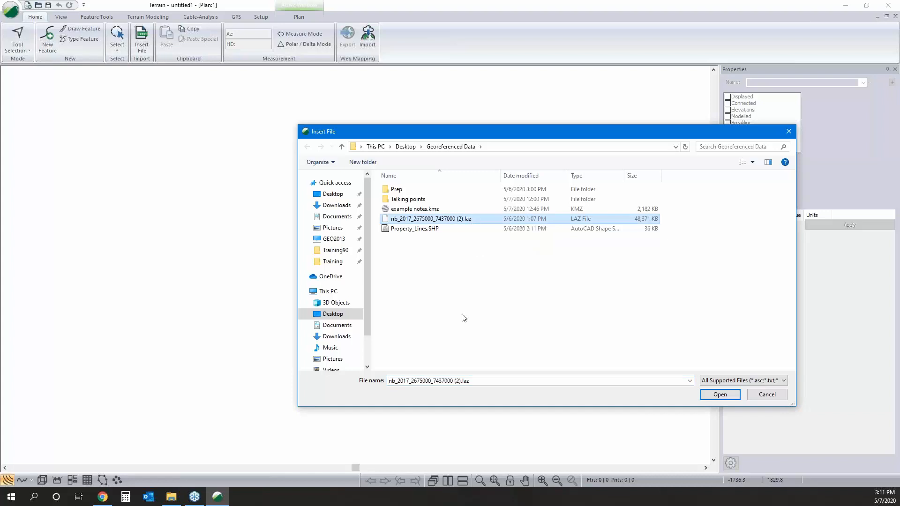
{"action": "left_click", "coordinate": [733, 393]}
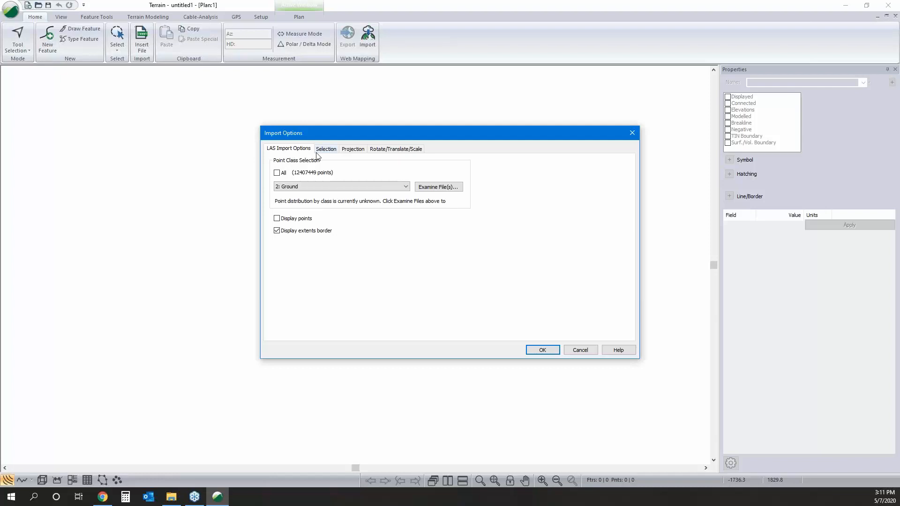
Open the import's projection settings and look up the LiDAR data's coordinate system on the GeoNB LiDAR Download page in Chrome.
{"action": "left_click", "coordinate": [346, 150]}
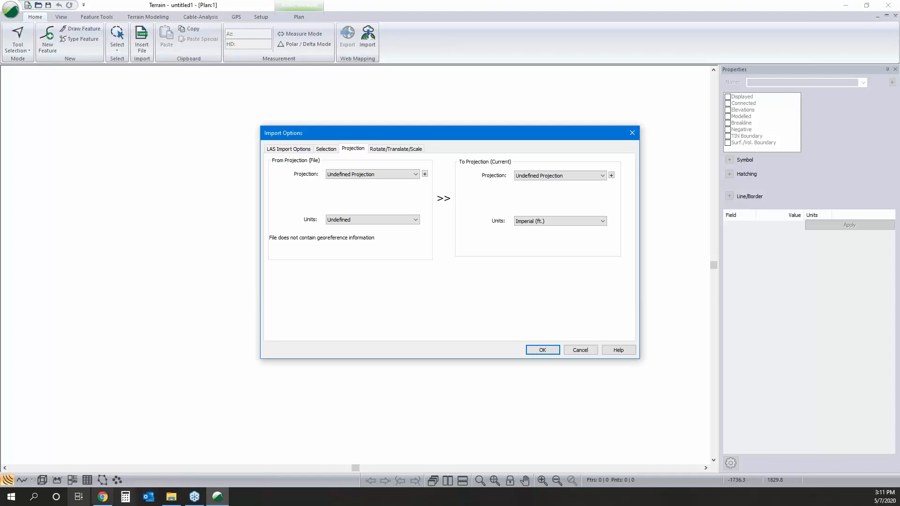
{"action": "left_click", "coordinate": [99, 500]}
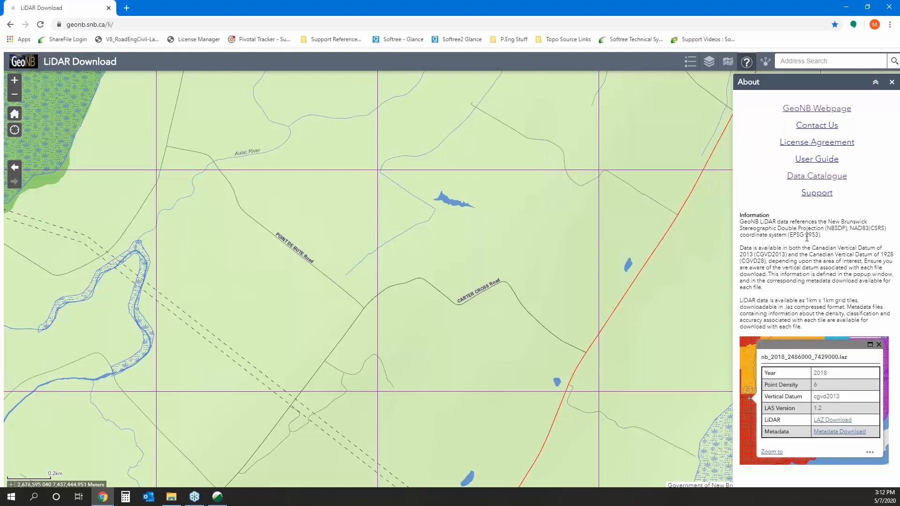
{"action": "left_click", "coordinate": [846, 7]}
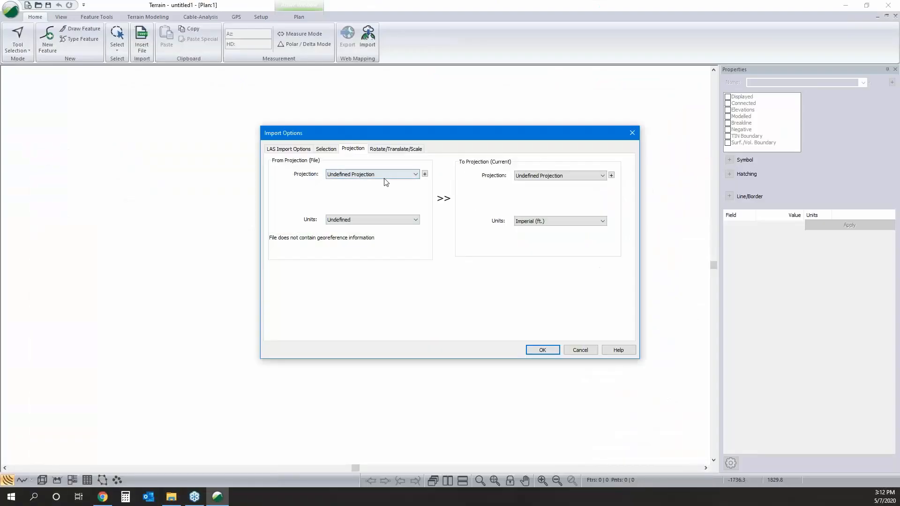
{"action": "left_click", "coordinate": [384, 177]}
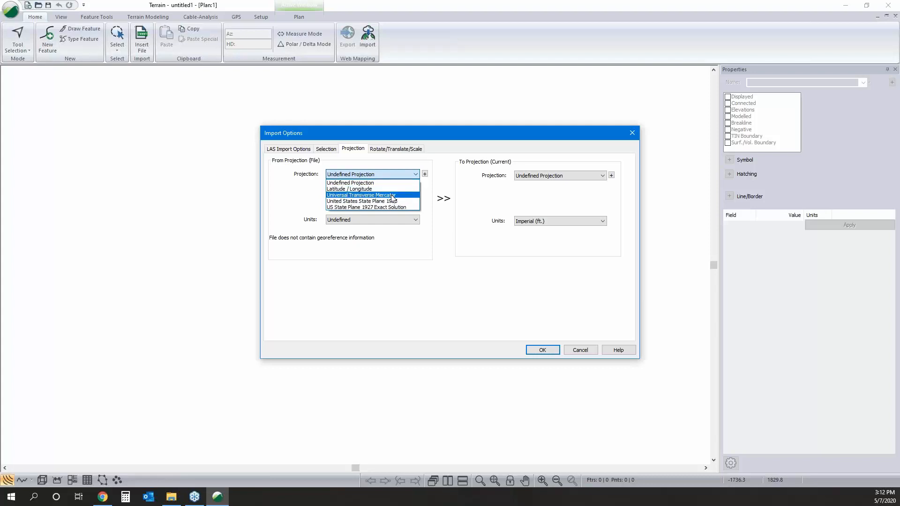
{"action": "left_click", "coordinate": [434, 181]}
{"action": "left_click", "coordinate": [412, 177]}
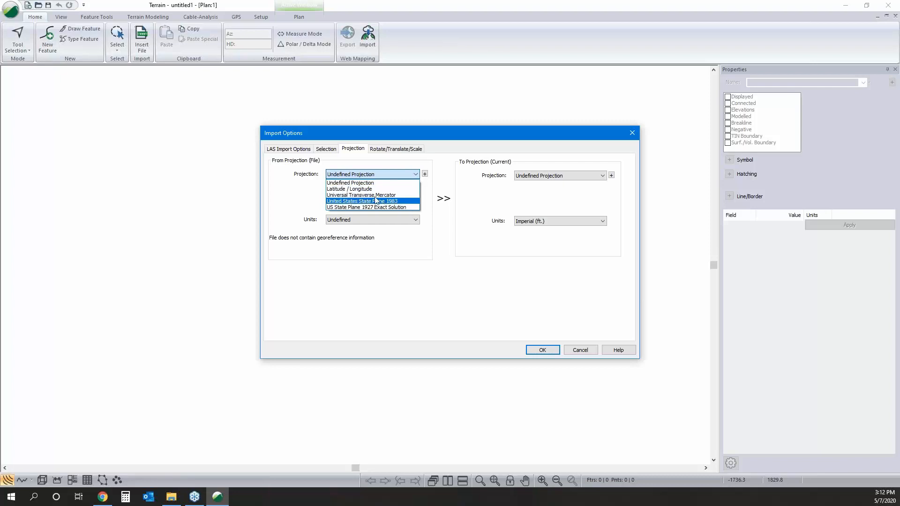
{"action": "left_click", "coordinate": [443, 184]}
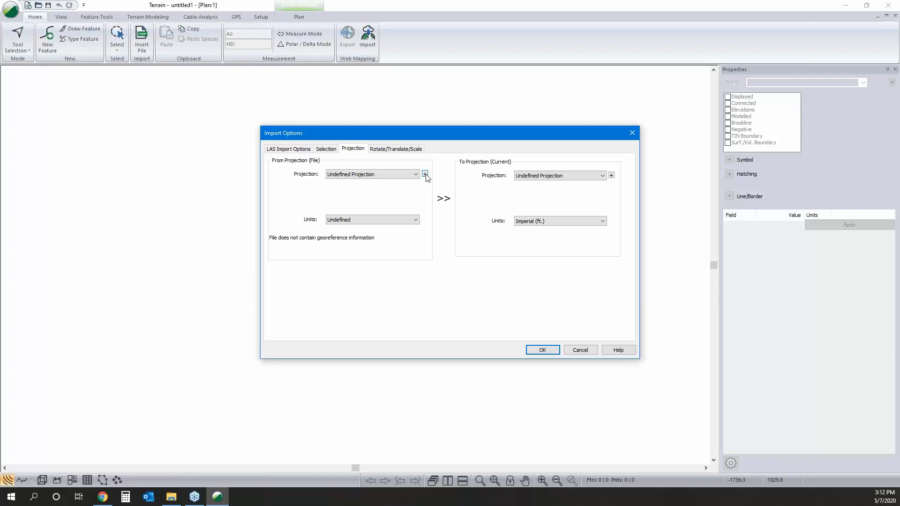
Define the LiDAR file's source projection from EPSG code 2953, checking the code on the GeoNB page.
{"action": "left_click", "coordinate": [425, 174]}
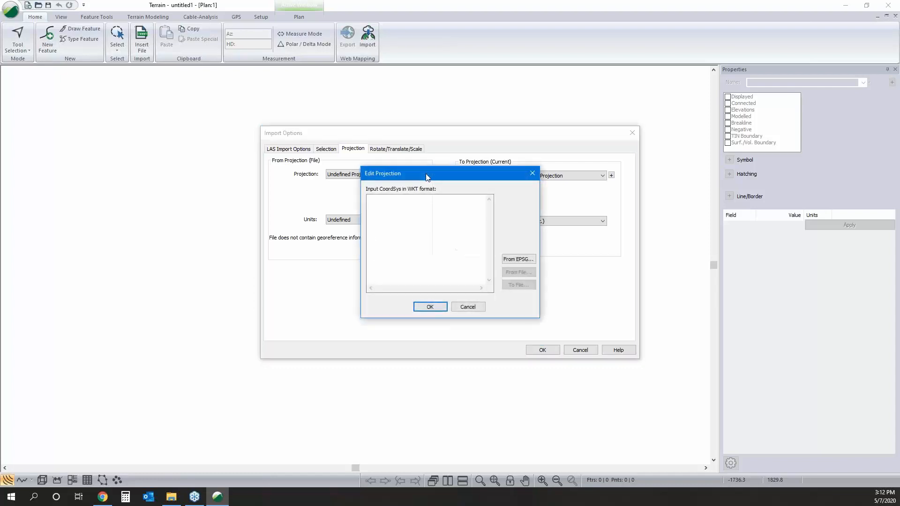
{"action": "left_click", "coordinate": [515, 261]}
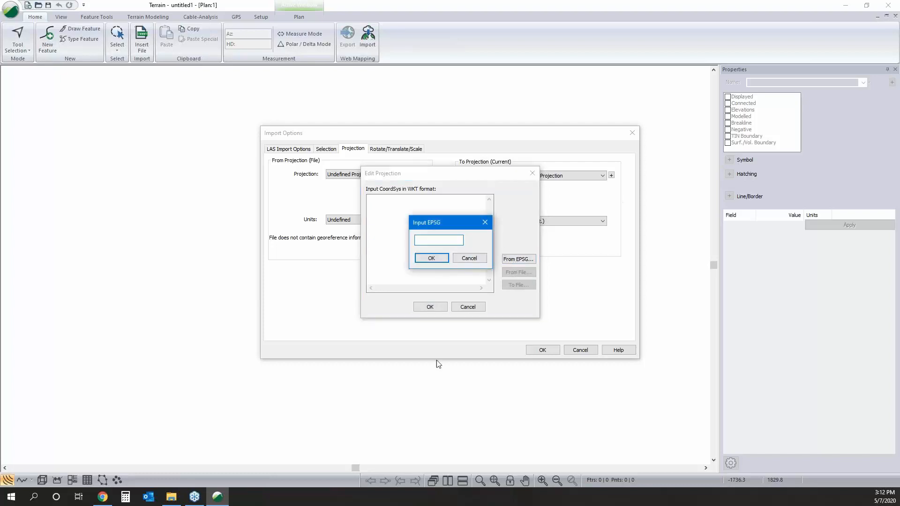
{"action": "left_click", "coordinate": [103, 498]}
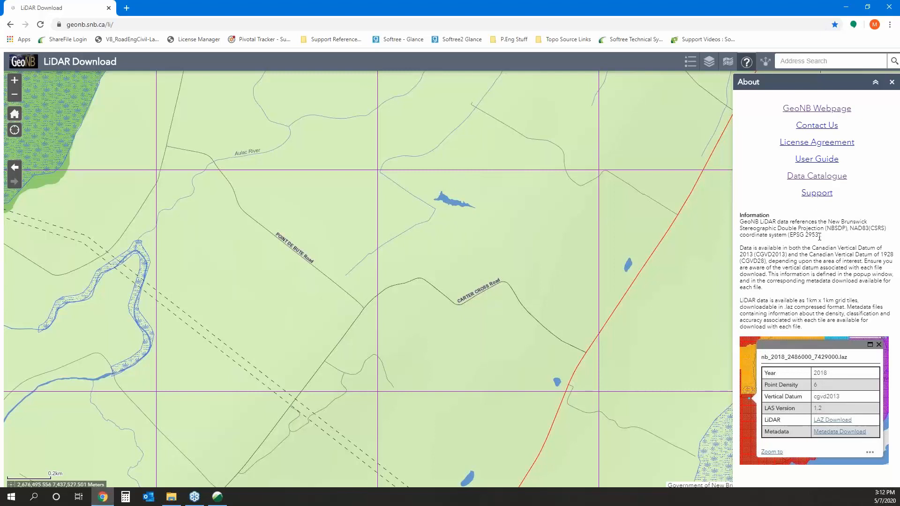
{"action": "left_click", "coordinate": [851, 8]}
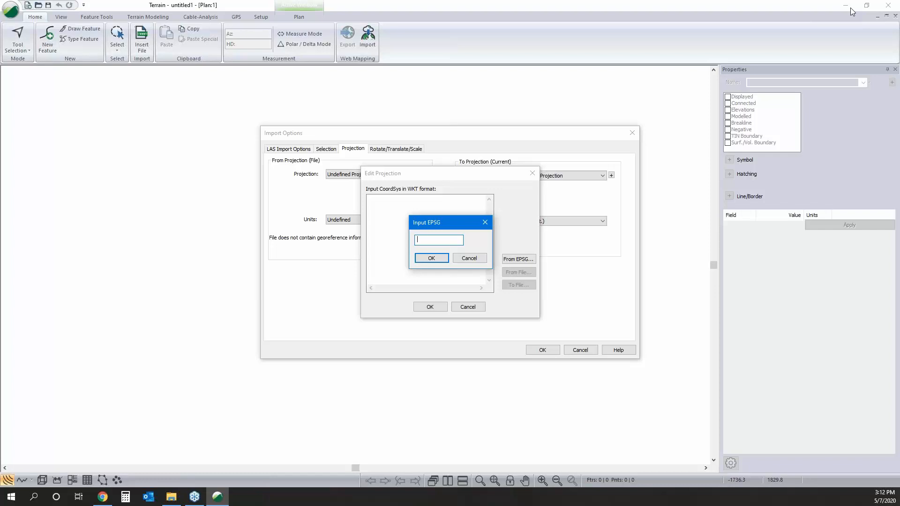
{"action": "type", "text": "2953"}
{"action": "left_click", "coordinate": [431, 258]}
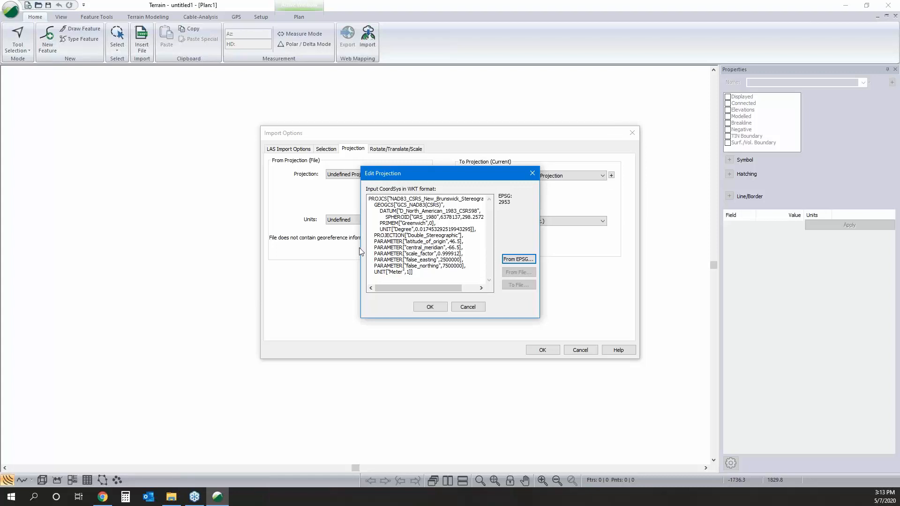
{"action": "left_click", "coordinate": [430, 307]}
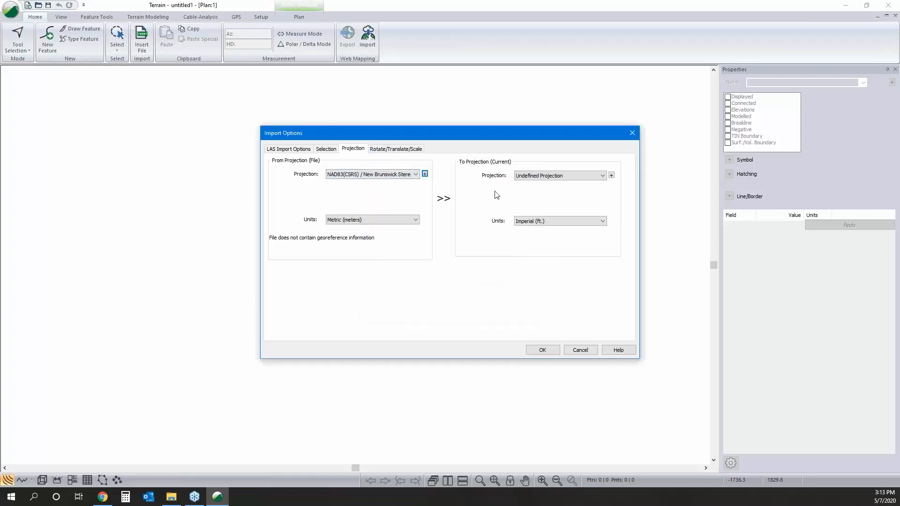
Set the project projection to Universal Transverse Mercator, Zone 20N (66 W to 60 W), metric units, and import the LiDAR with the transformation applied.
{"action": "left_click", "coordinate": [547, 176]}
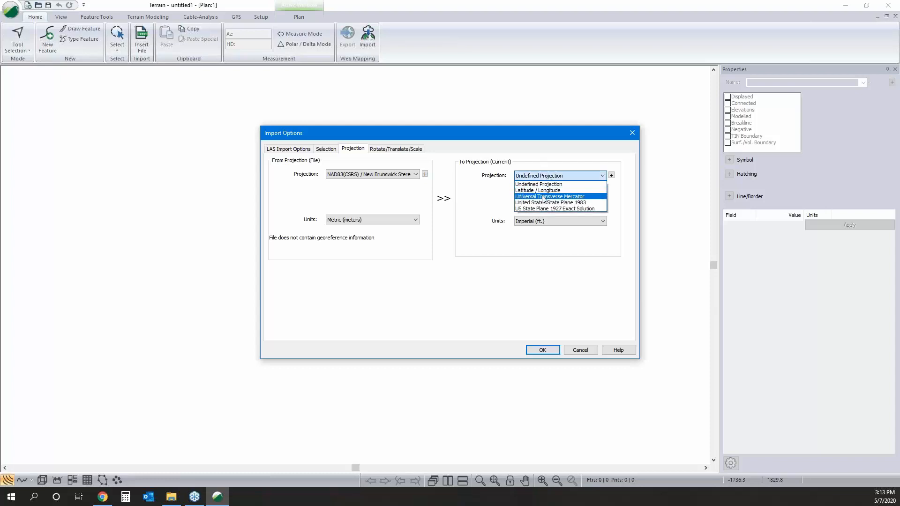
{"action": "left_click", "coordinate": [543, 196]}
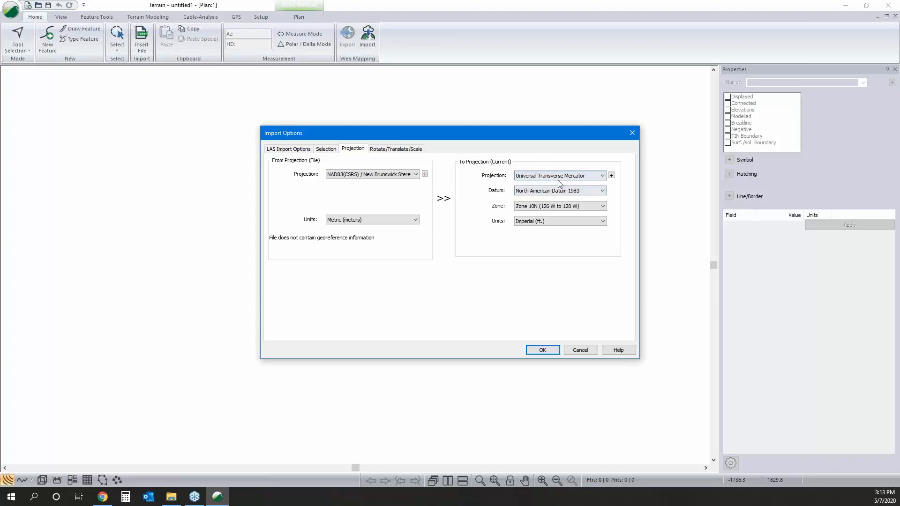
{"action": "left_click", "coordinate": [537, 208]}
{"action": "left_click", "coordinate": [535, 275]}
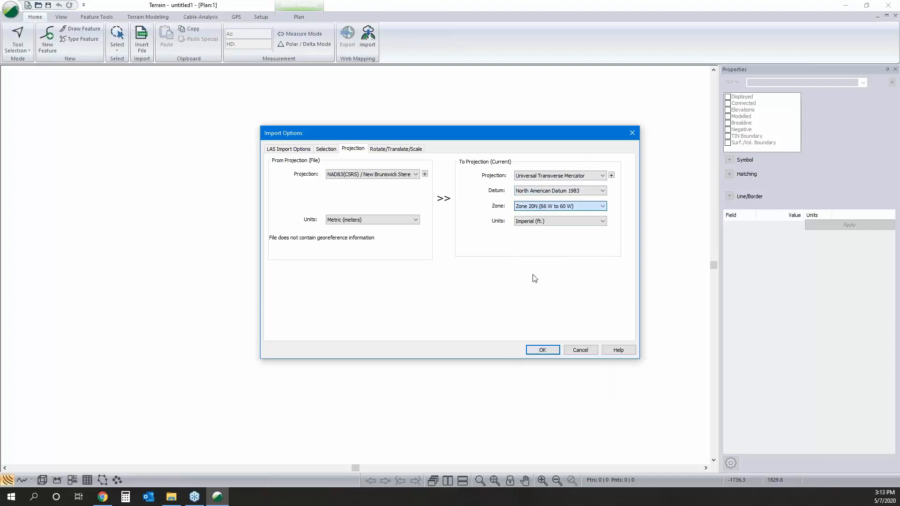
{"action": "left_click", "coordinate": [556, 222]}
{"action": "left_click", "coordinate": [553, 237]}
{"action": "left_click", "coordinate": [541, 351]}
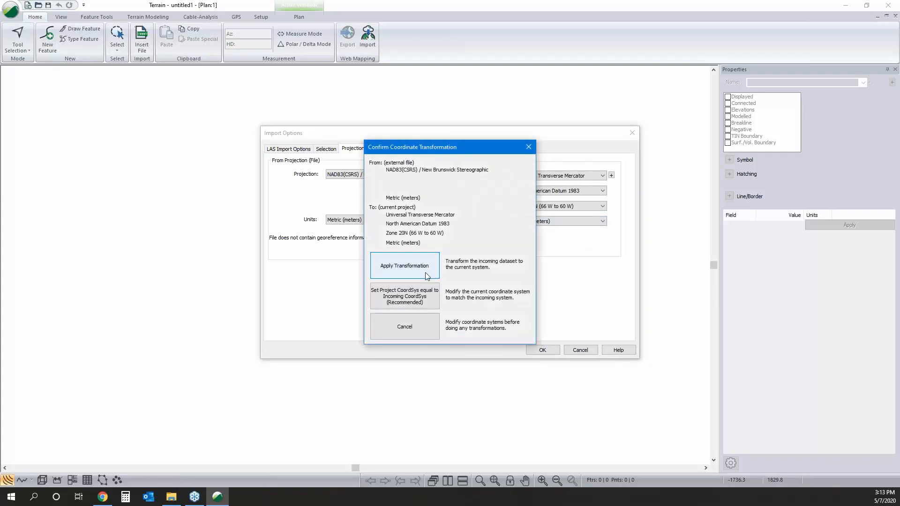
{"action": "left_click", "coordinate": [424, 272]}
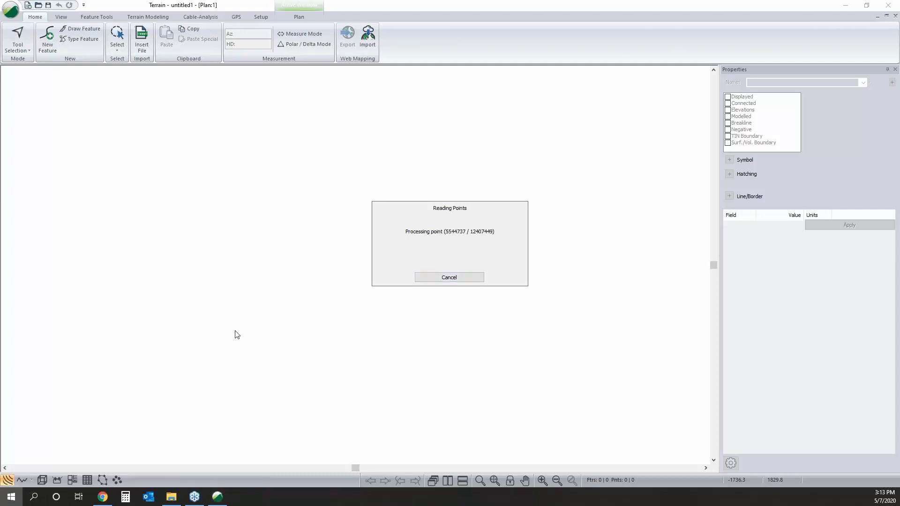
Start a second Terrain session and import Property_Lines.SHP, checking its source and target projections before accepting.
{"action": "key", "text": "super"}
{"action": "left_click", "coordinate": [222, 393]}
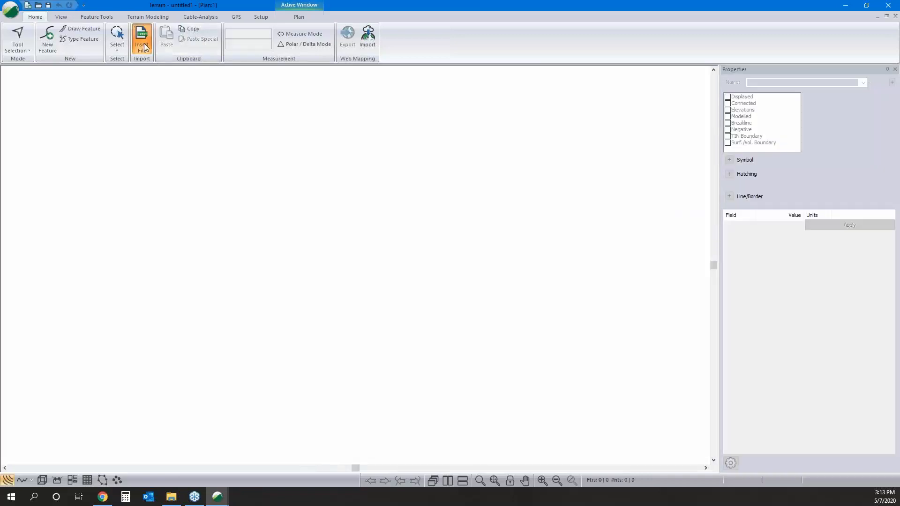
{"action": "left_click", "coordinate": [142, 40]}
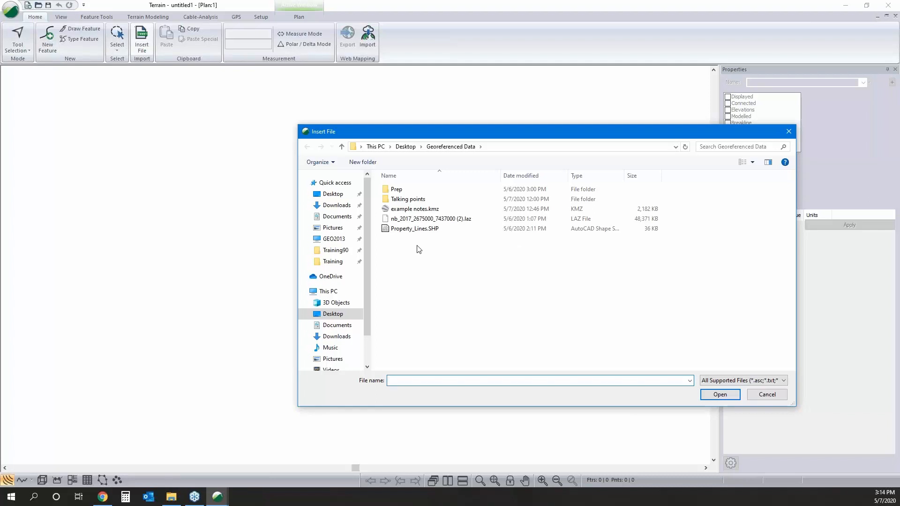
{"action": "left_click", "coordinate": [420, 233]}
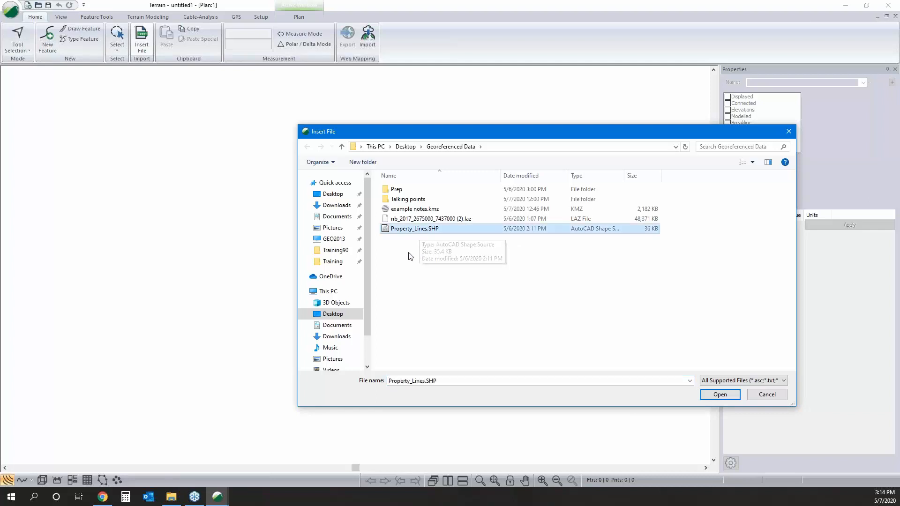
{"action": "left_click", "coordinate": [720, 396]}
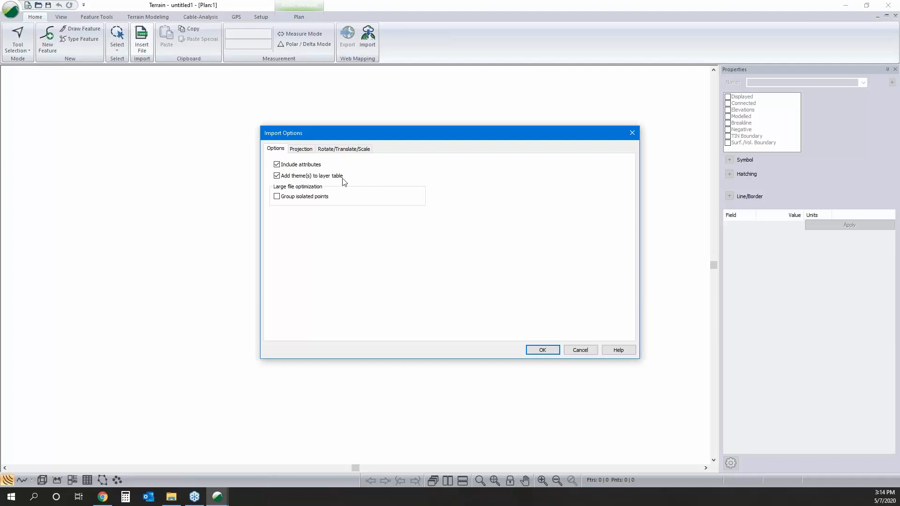
{"action": "left_click", "coordinate": [304, 149]}
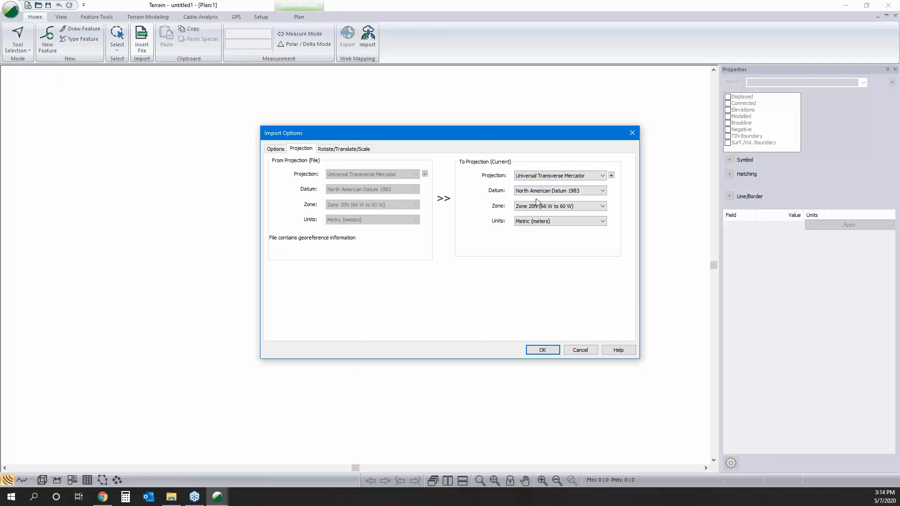
{"action": "left_click", "coordinate": [542, 350]}
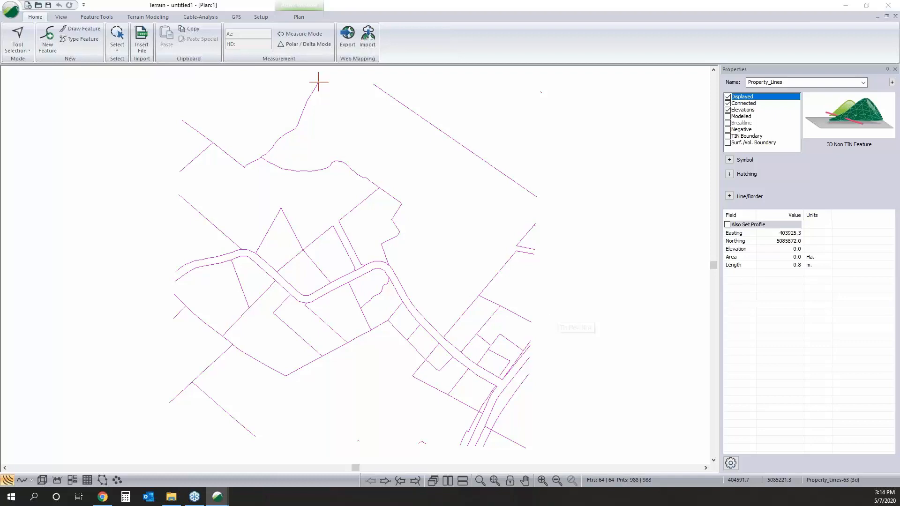
Format the imported property lines with line type 5 - thick (medium) in orange.
{"action": "left_click", "coordinate": [471, 234]}
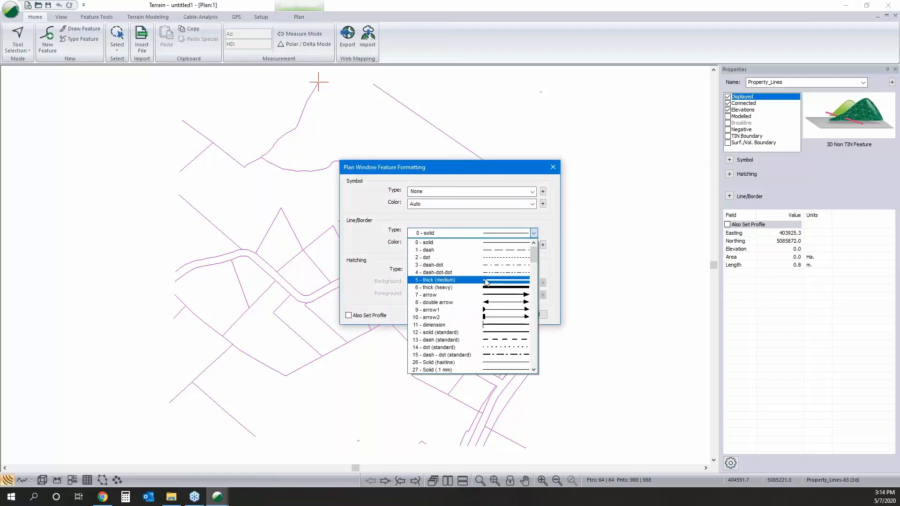
{"action": "left_click", "coordinate": [485, 280]}
{"action": "left_click", "coordinate": [486, 245]}
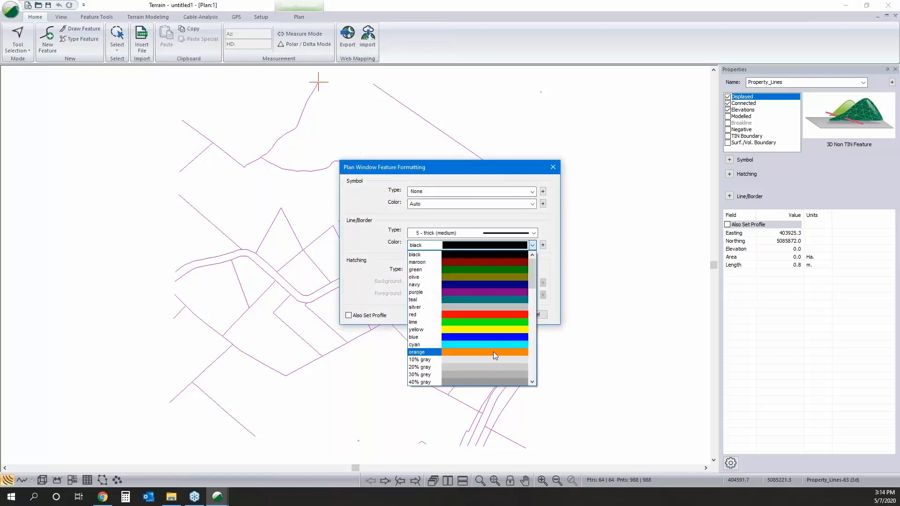
{"action": "left_click", "coordinate": [493, 352]}
{"action": "left_click", "coordinate": [497, 315]}
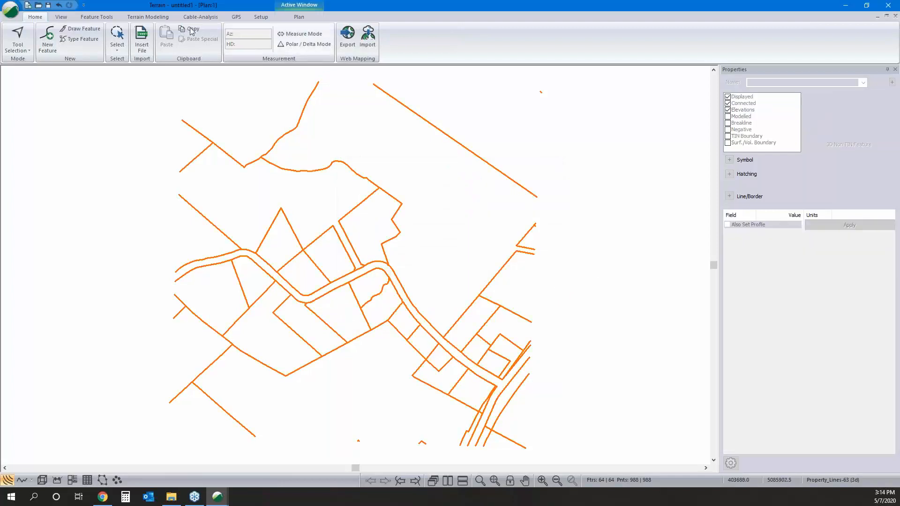
Save the property line model as Property in the Georeferenced Data folder and return to the LiDAR terrain session.
{"action": "left_click", "coordinate": [10, 13]}
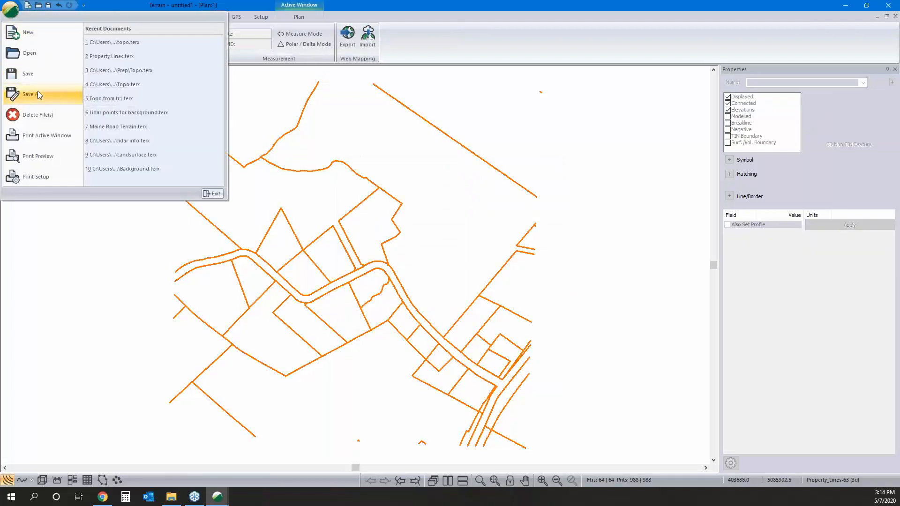
{"action": "left_click", "coordinate": [38, 93]}
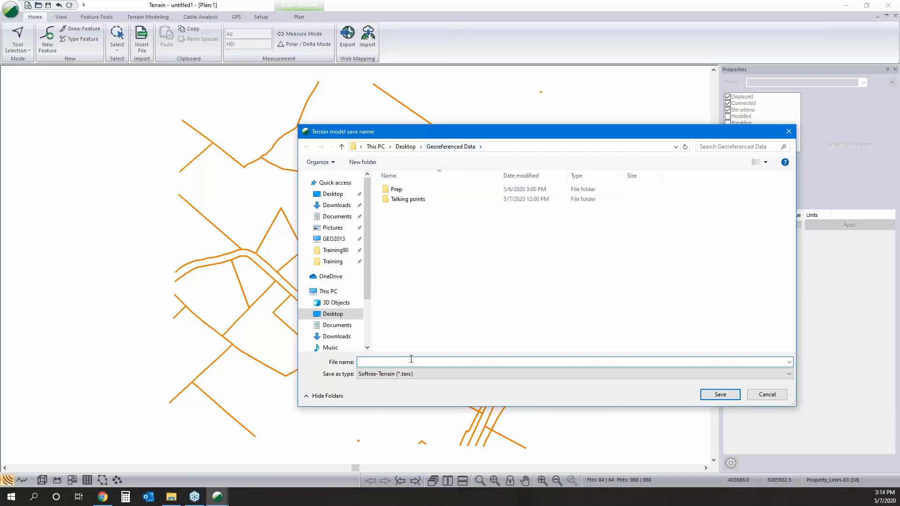
{"action": "type", "text": "Property"}
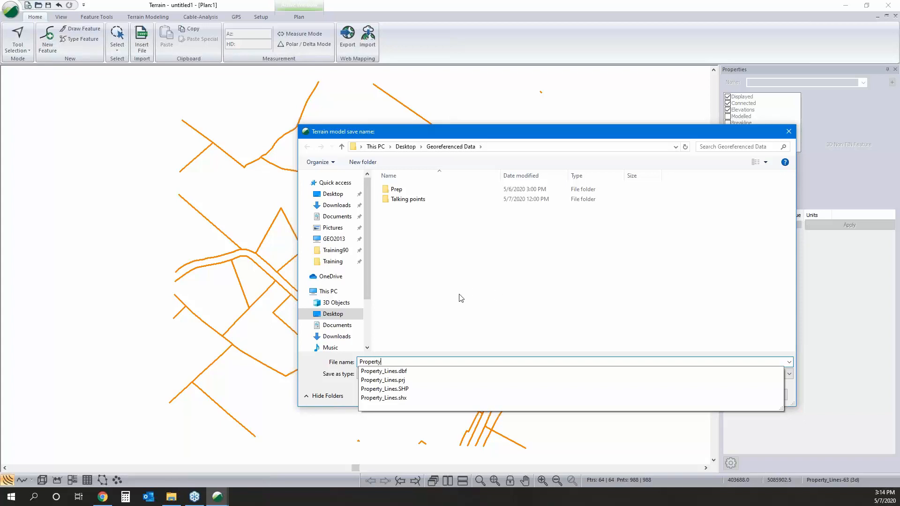
{"action": "left_click", "coordinate": [486, 271]}
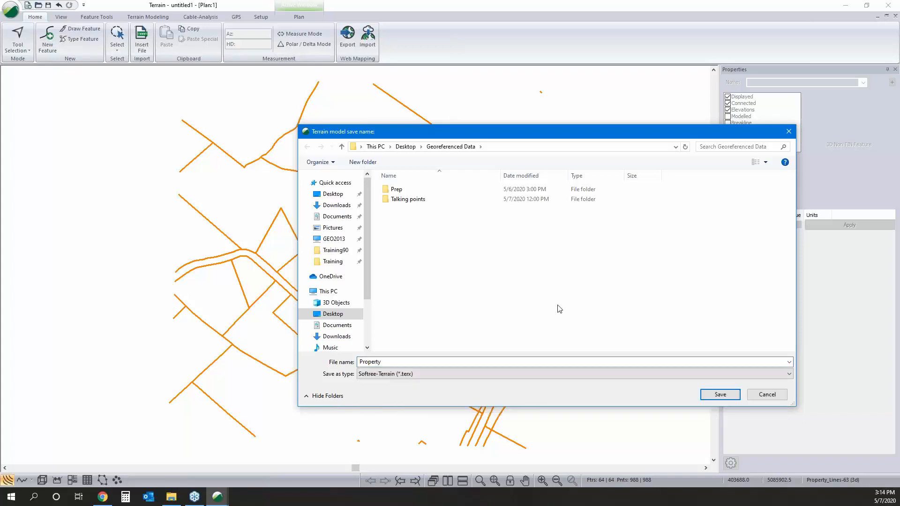
{"action": "left_click", "coordinate": [719, 395]}
{"action": "left_click", "coordinate": [844, 8]}
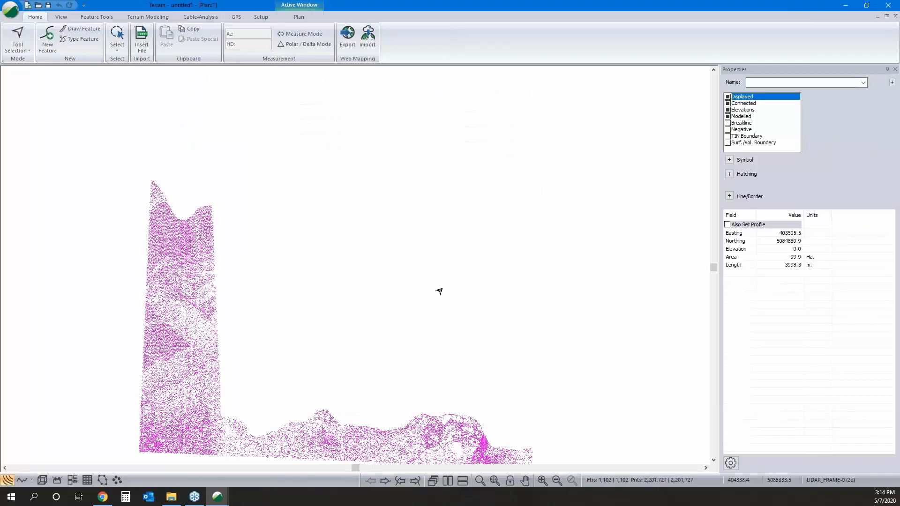
Generate the LiDAR surface triangles with smoothed contours, major interval 5 starting at 0 and minor interval 1, and cancel the 3D display list build.
{"action": "left_click", "coordinate": [90, 311]}
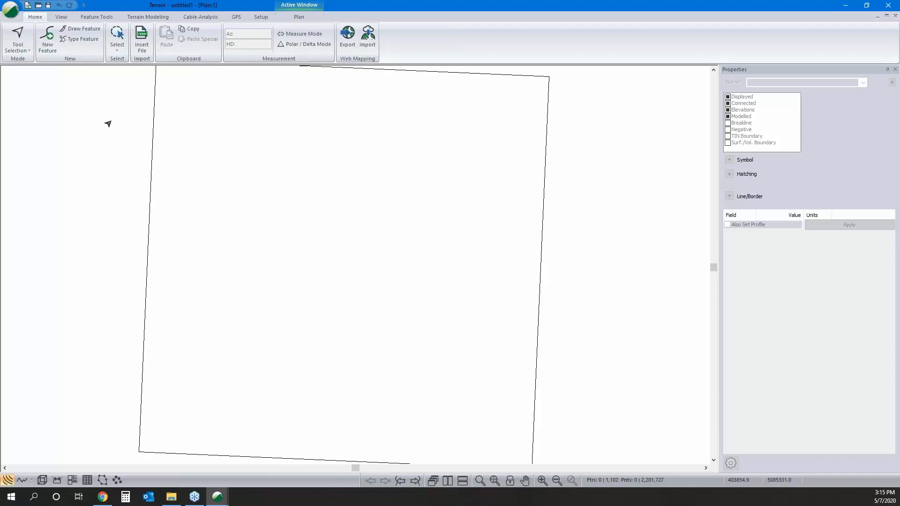
{"action": "left_click", "coordinate": [156, 19]}
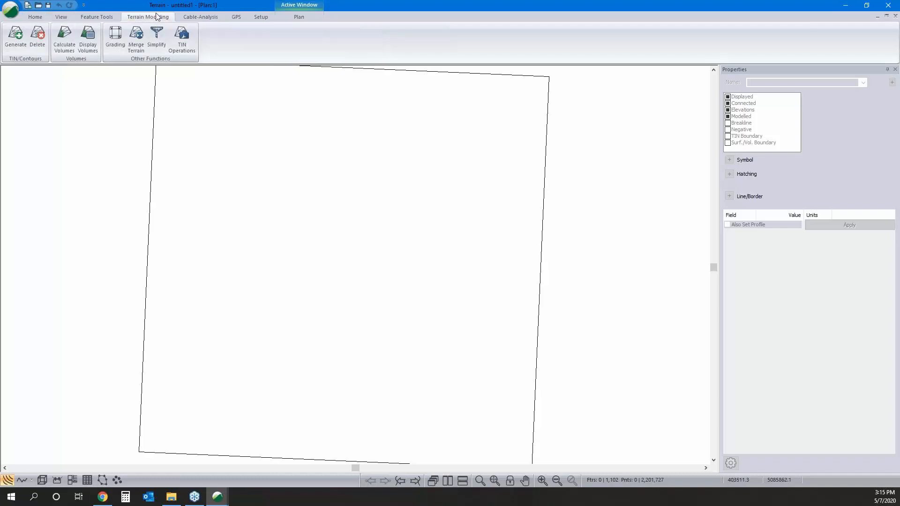
{"action": "left_click", "coordinate": [15, 37]}
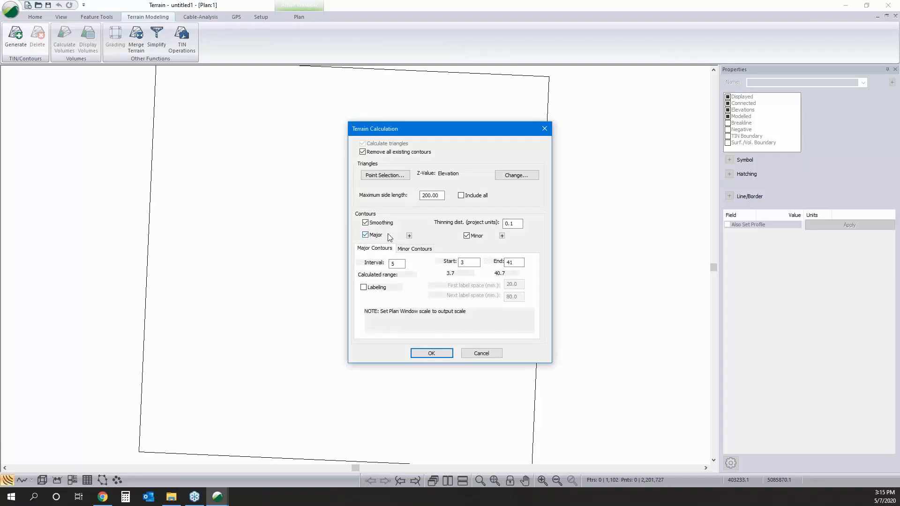
{"action": "double_click", "coordinate": [464, 262]}
{"action": "type", "text": "0"}
{"action": "left_click", "coordinate": [417, 250]}
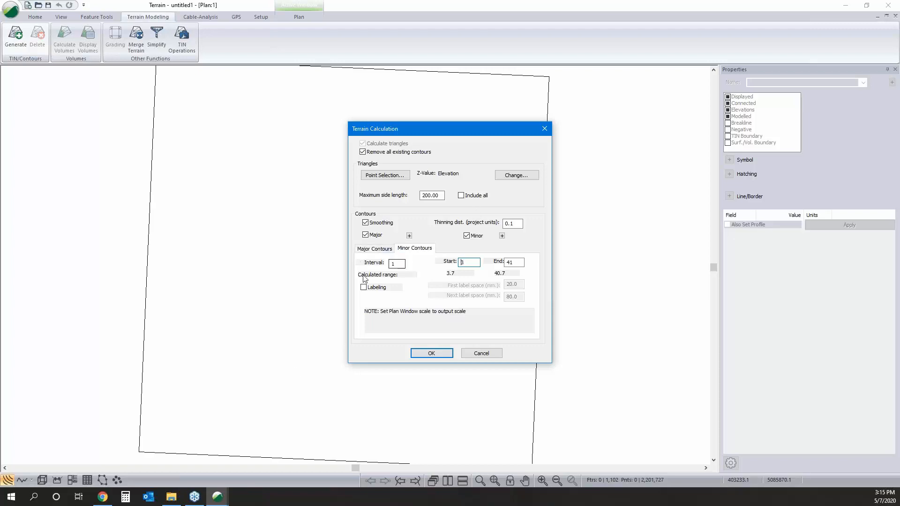
{"action": "left_click", "coordinate": [435, 352]}
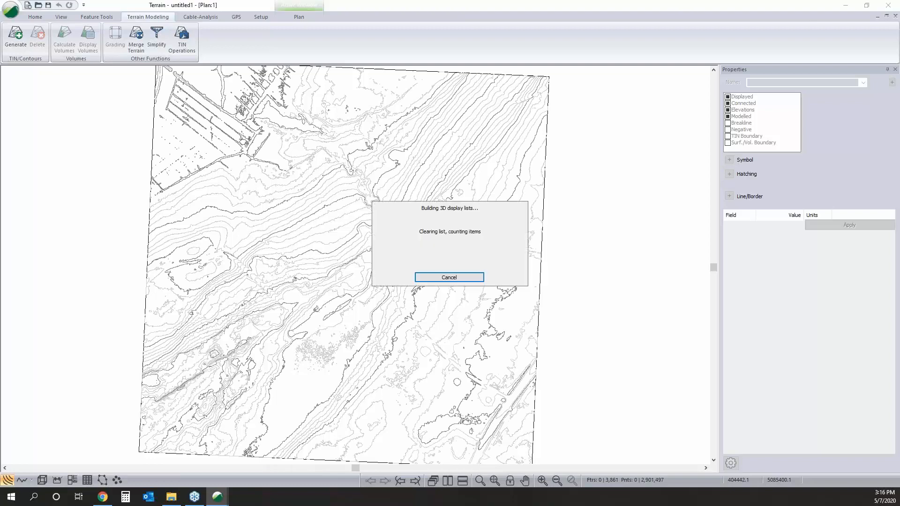
{"action": "left_click", "coordinate": [473, 280]}
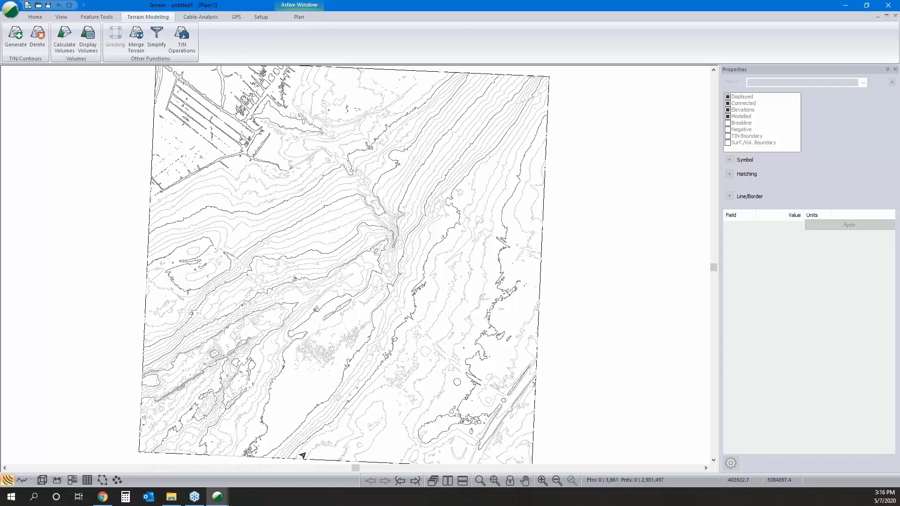
Save the contoured terrain model as Topo in the Georeferenced Data folder.
{"action": "scroll", "coordinate": [305, 458], "scroll_direction": "up", "scroll_amount": 4}
{"action": "scroll", "coordinate": [324, 359], "scroll_direction": "down", "scroll_amount": 1}
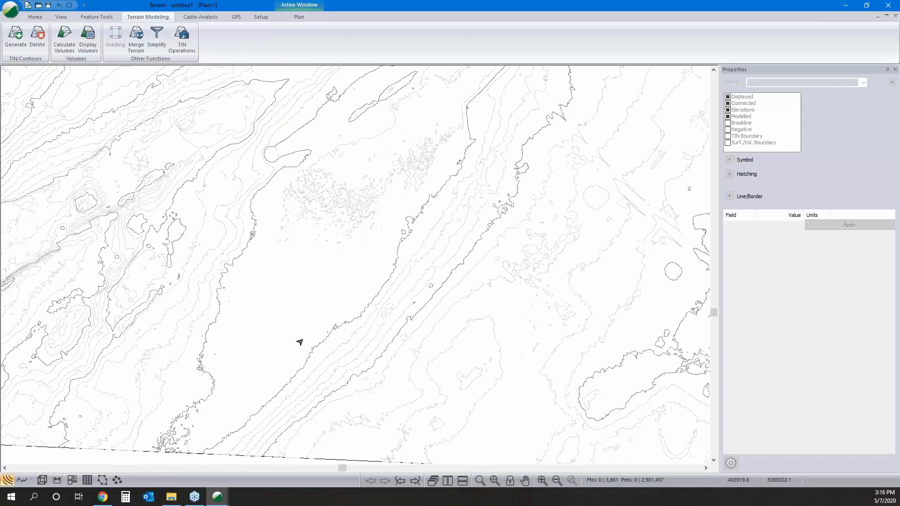
{"action": "middle_click_drag", "start_coordinate": [301, 342], "coordinate": [335, 275]}
{"action": "scroll", "coordinate": [339, 286], "scroll_direction": "down", "scroll_amount": 3}
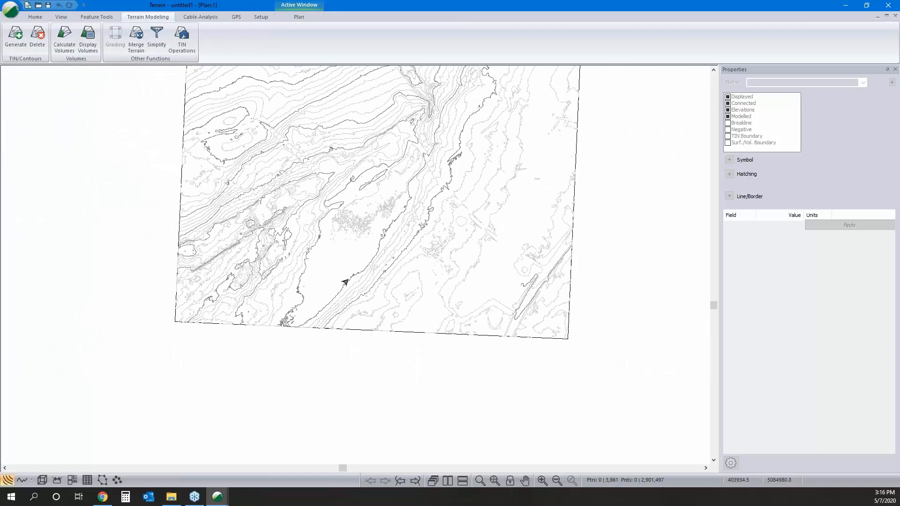
{"action": "left_click", "coordinate": [11, 9]}
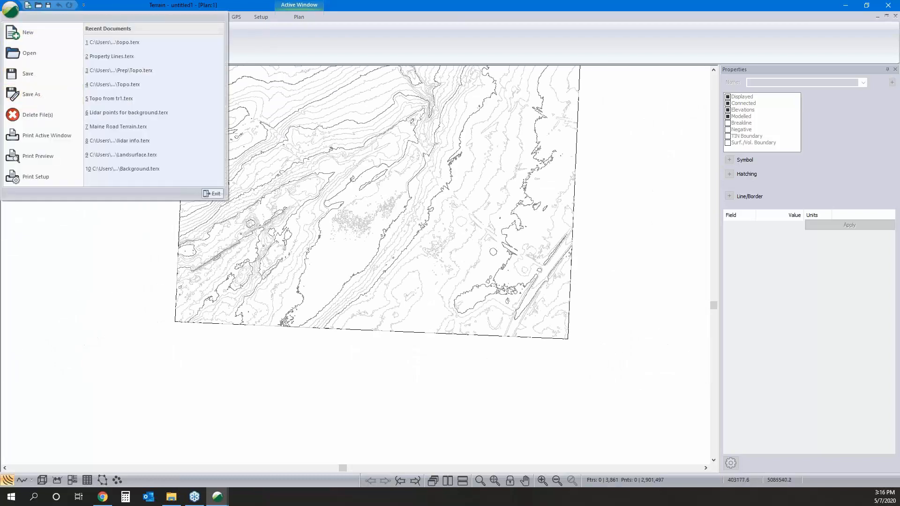
{"action": "left_click", "coordinate": [29, 94]}
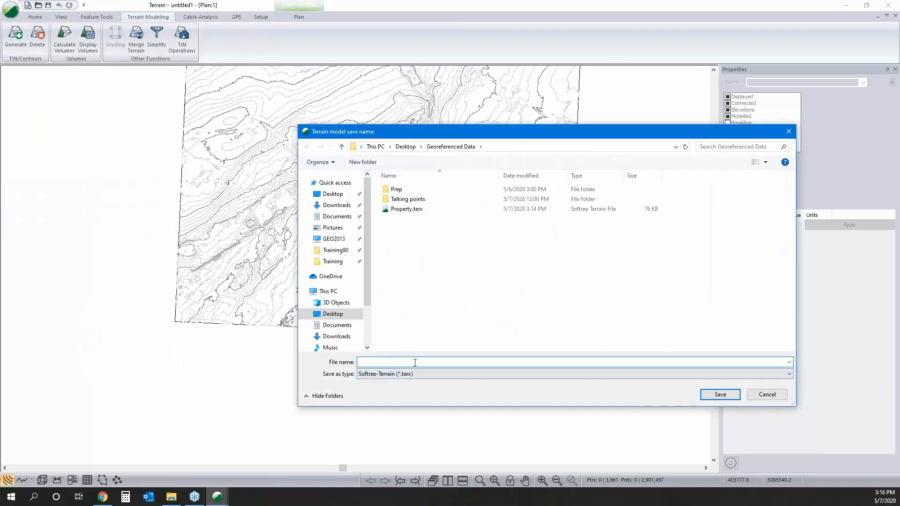
{"action": "type", "text": "Topo"}
{"action": "left_click", "coordinate": [720, 394]}
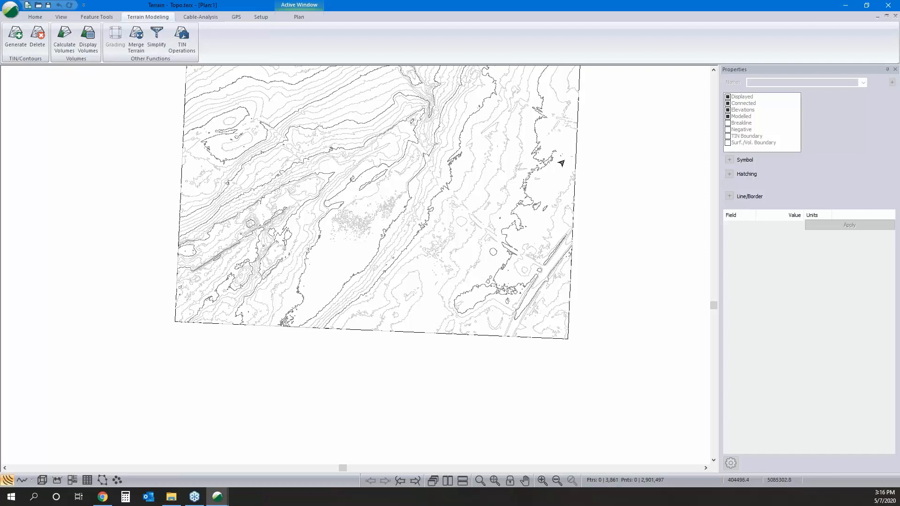
Select the LiDAR frame boundary and open the live web map for importing imagery of the site.
{"action": "mouse_move", "coordinate": [561, 163]}
{"action": "left_click", "coordinate": [573, 157]}
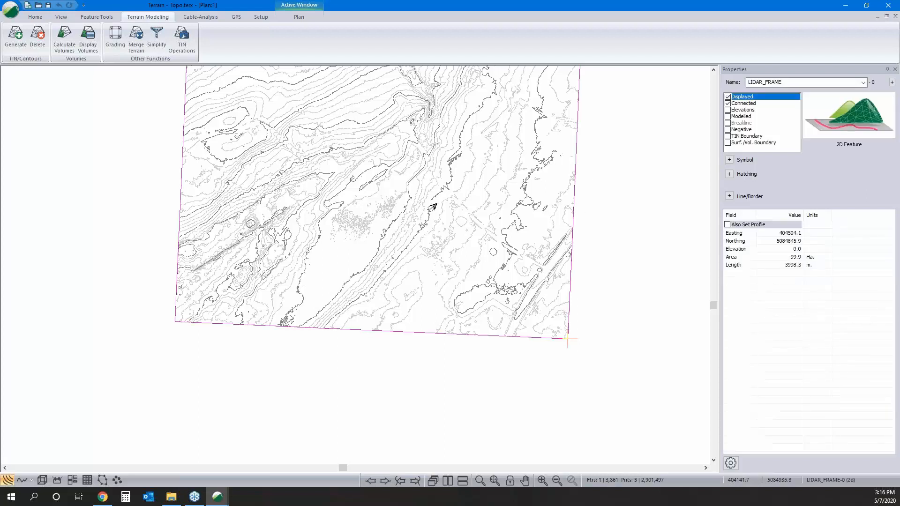
{"action": "scroll", "coordinate": [436, 338], "scroll_direction": "down", "scroll_amount": 1}
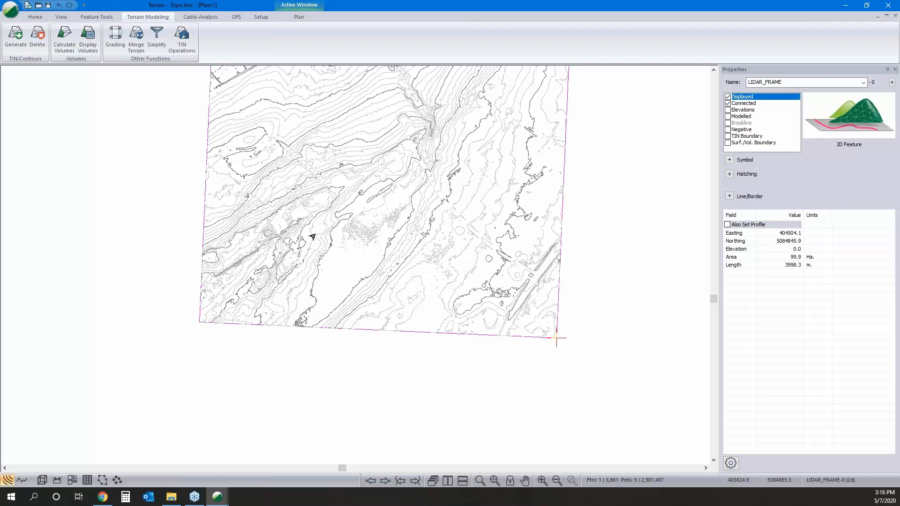
{"action": "left_click", "coordinate": [35, 17]}
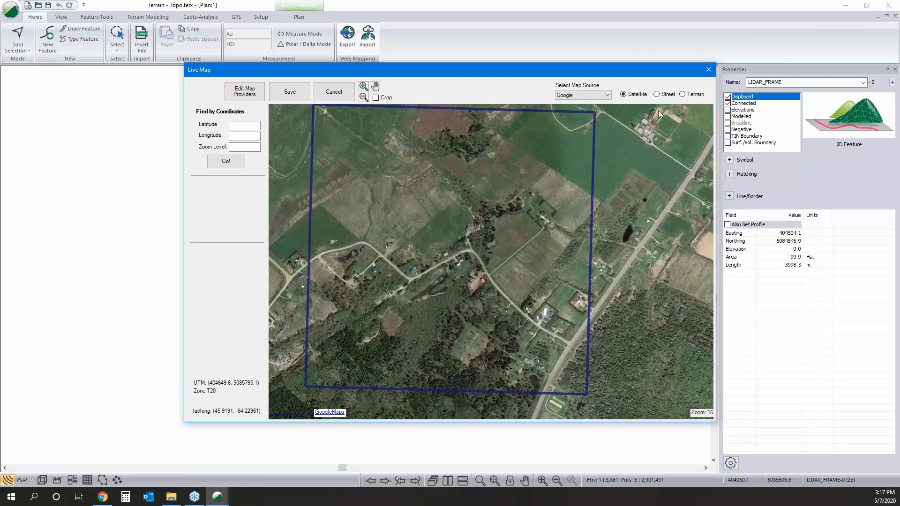
Preview the site in Bing and MapTiler satellite imagery and in the MapTiler terrain map.
{"action": "left_click", "coordinate": [577, 95]}
{"action": "left_click", "coordinate": [569, 110]}
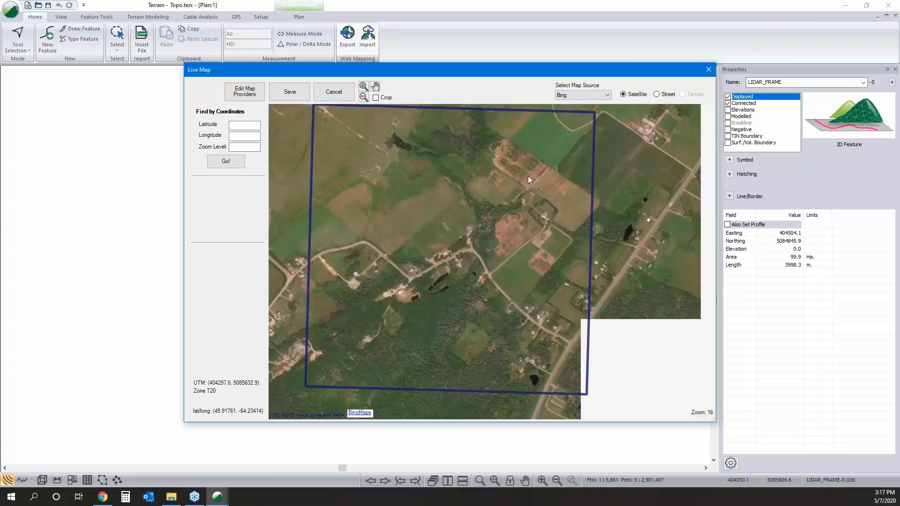
{"action": "left_click", "coordinate": [575, 96]}
{"action": "left_click", "coordinate": [572, 115]}
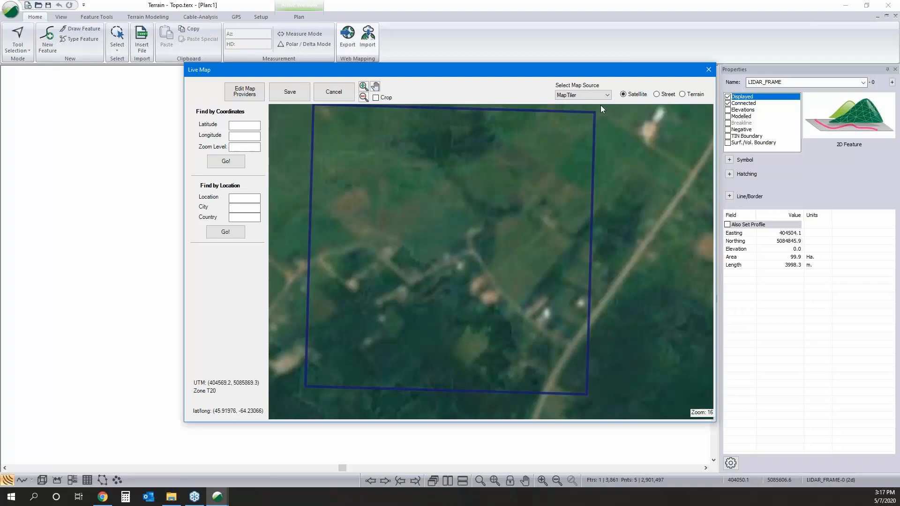
{"action": "left_click", "coordinate": [683, 96]}
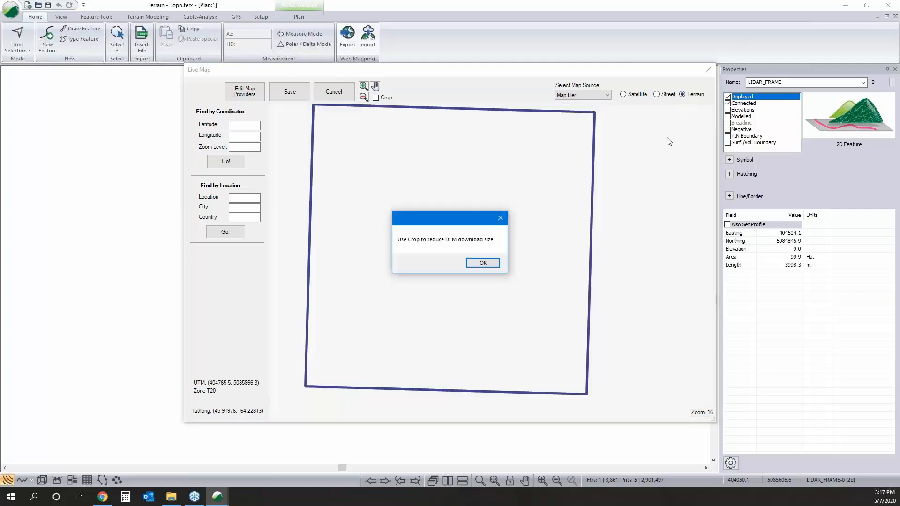
{"action": "left_click", "coordinate": [486, 264]}
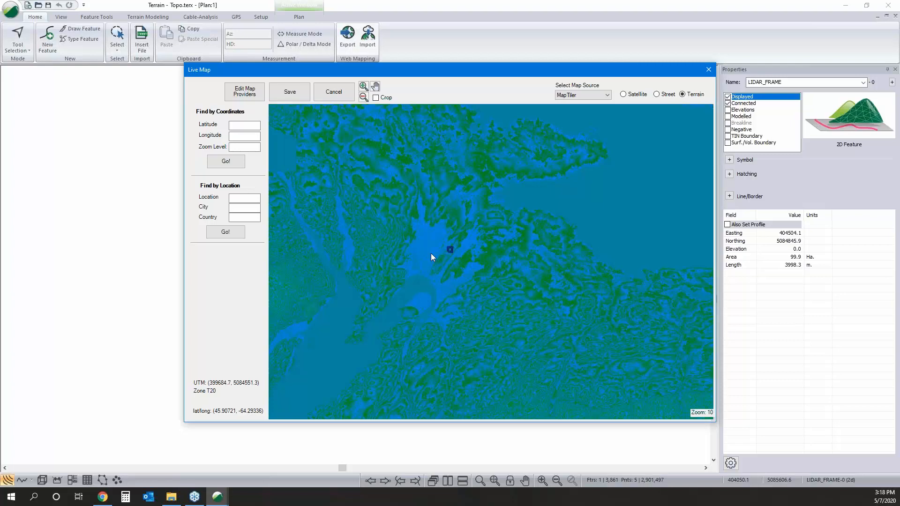
Set the map source back to Google with satellite imagery and centre the map on the LiDAR frame.
{"action": "left_click", "coordinate": [607, 95]}
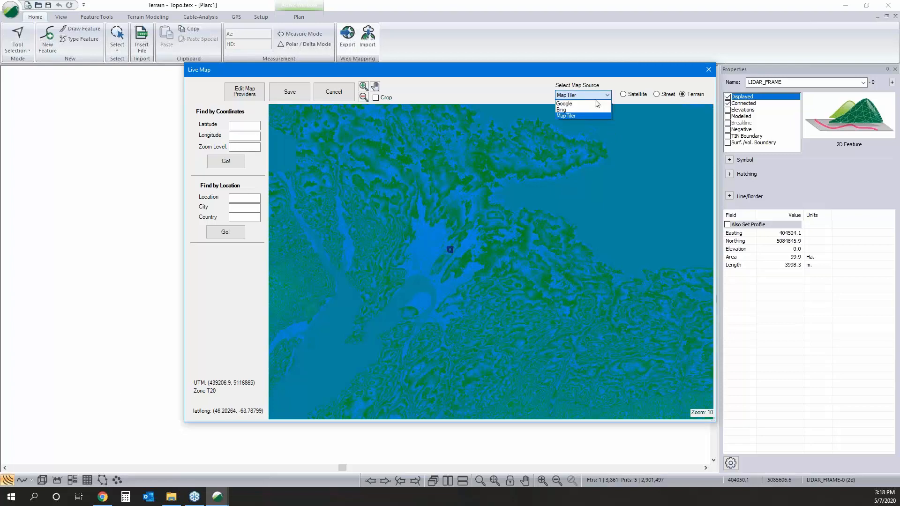
{"action": "left_click", "coordinate": [596, 103]}
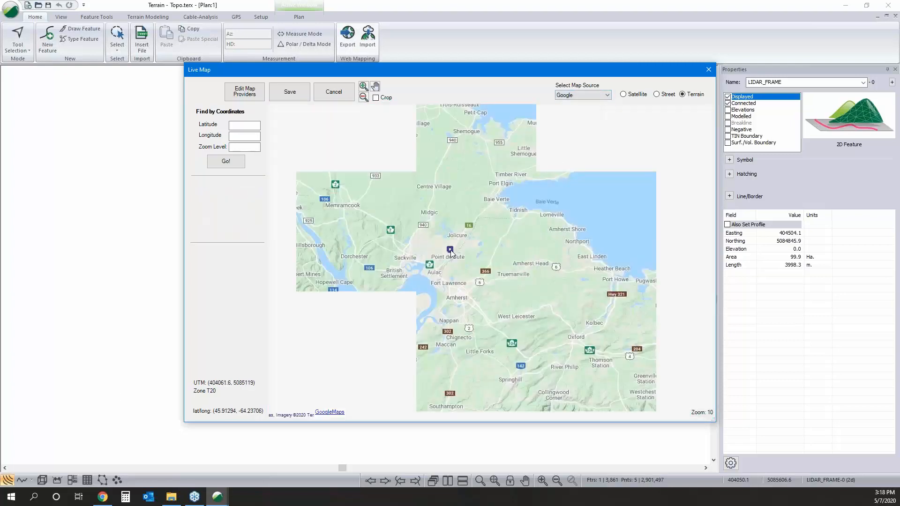
{"action": "scroll", "coordinate": [450, 251], "scroll_direction": "up", "scroll_amount": 1}
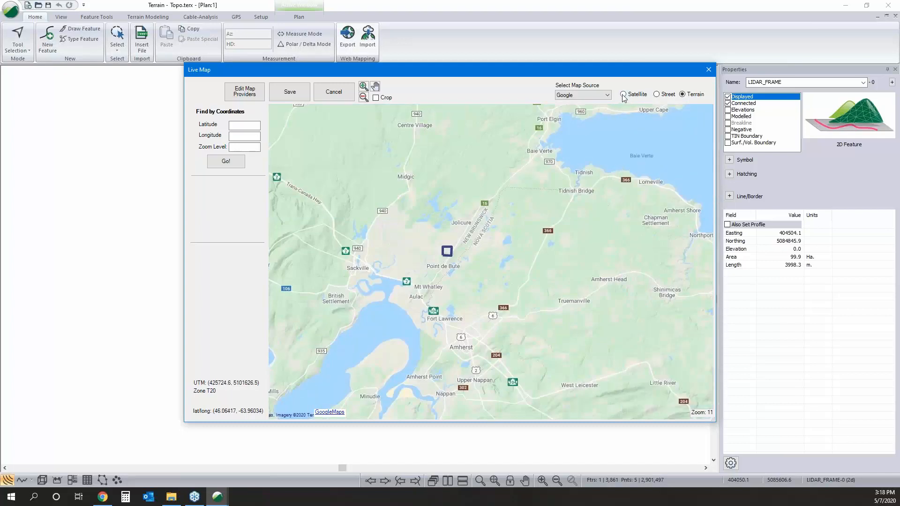
{"action": "left_click", "coordinate": [623, 95]}
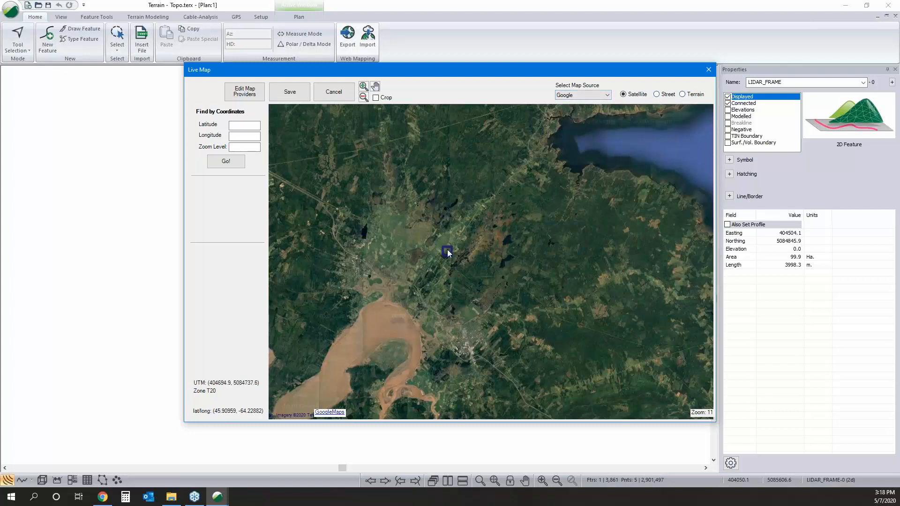
{"action": "scroll", "coordinate": [451, 251], "scroll_direction": "up", "scroll_amount": 4}
{"action": "left_click_drag", "start_coordinate": [406, 204], "coordinate": [456, 285]}
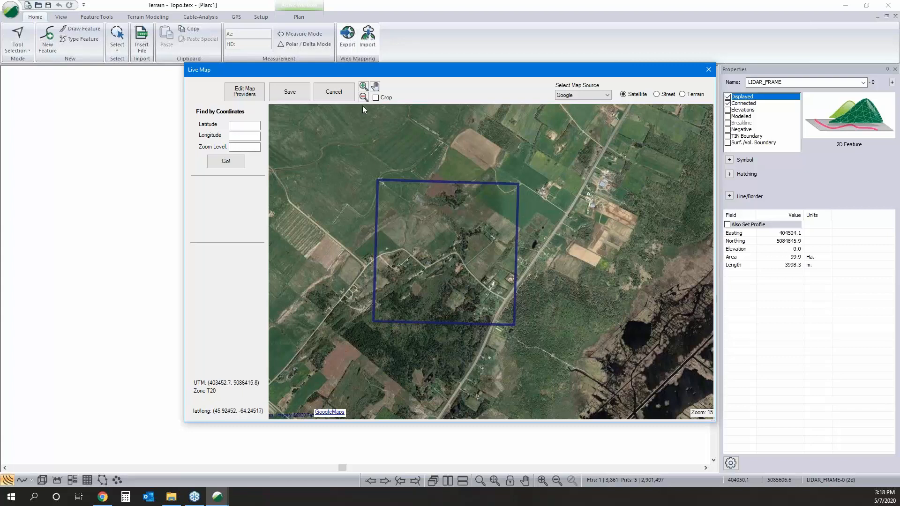
Crop the satellite map to the LiDAR frame and save it at zoom 17 as image.jpg in the Georeferenced Data folder.
{"action": "left_click", "coordinate": [375, 97]}
{"action": "left_click_drag", "start_coordinate": [374, 176], "coordinate": [512, 323]}
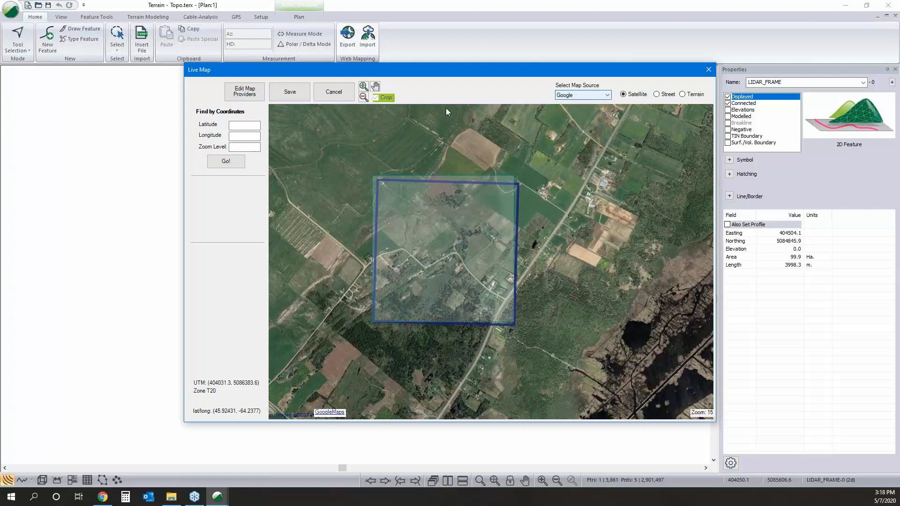
{"action": "left_click", "coordinate": [299, 94]}
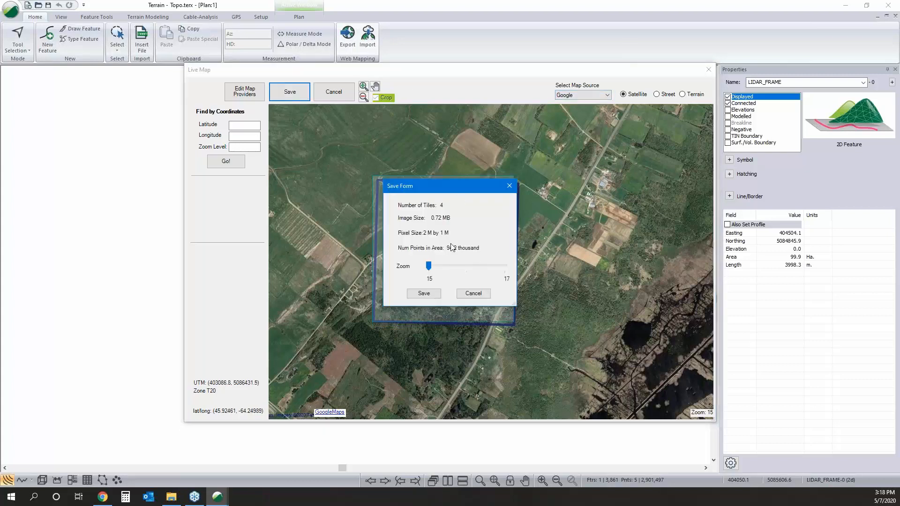
{"action": "left_click_drag", "start_coordinate": [429, 266], "coordinate": [504, 266]}
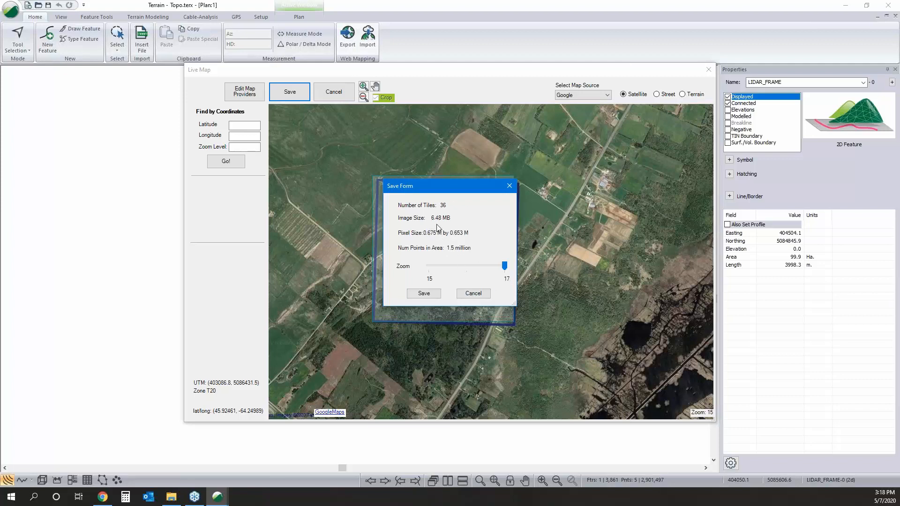
{"action": "left_click", "coordinate": [435, 299]}
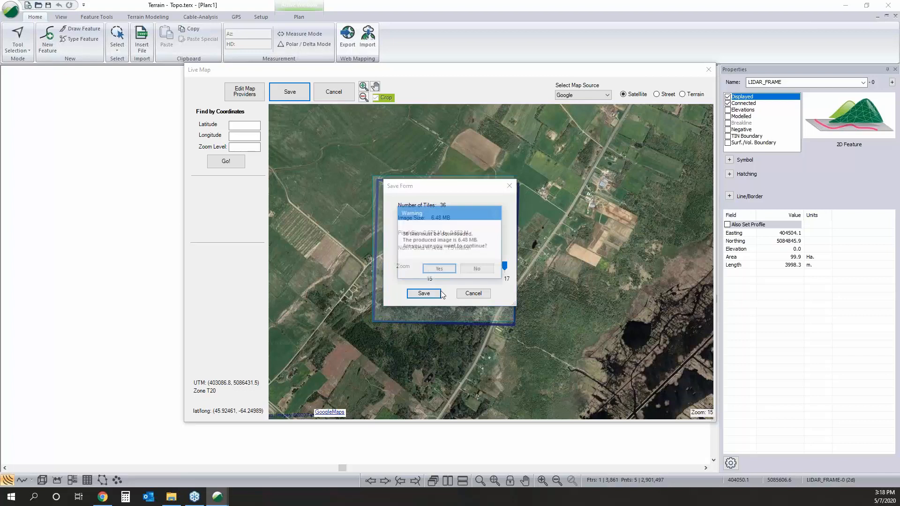
{"action": "left_click", "coordinate": [446, 269]}
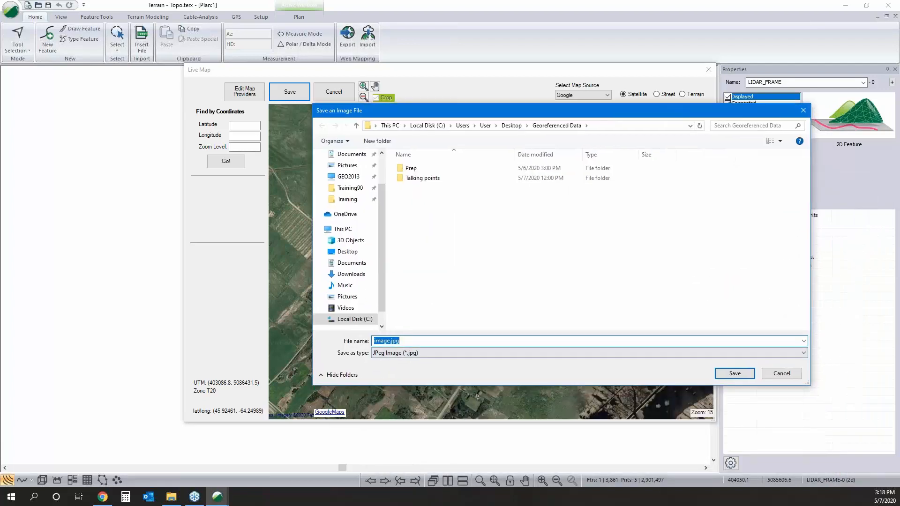
{"action": "left_click", "coordinate": [724, 374]}
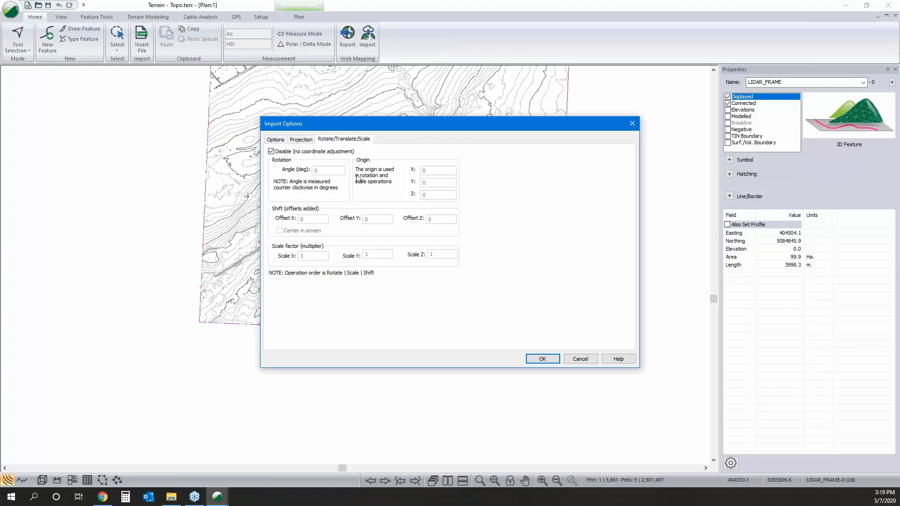
Review the image's placement and projection settings, and import it as a background with the transformation to the project's UTM system applied.
{"action": "left_click", "coordinate": [300, 140]}
{"action": "left_click", "coordinate": [276, 139]}
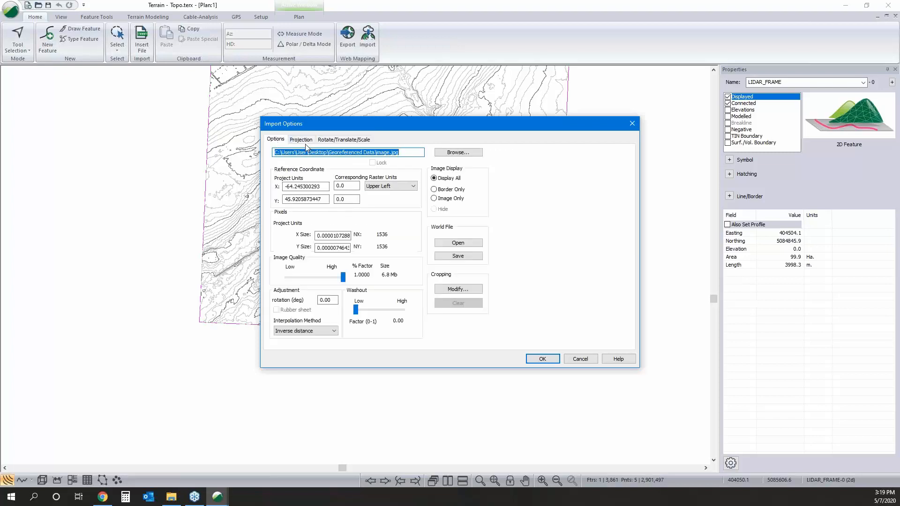
{"action": "left_click", "coordinate": [303, 141]}
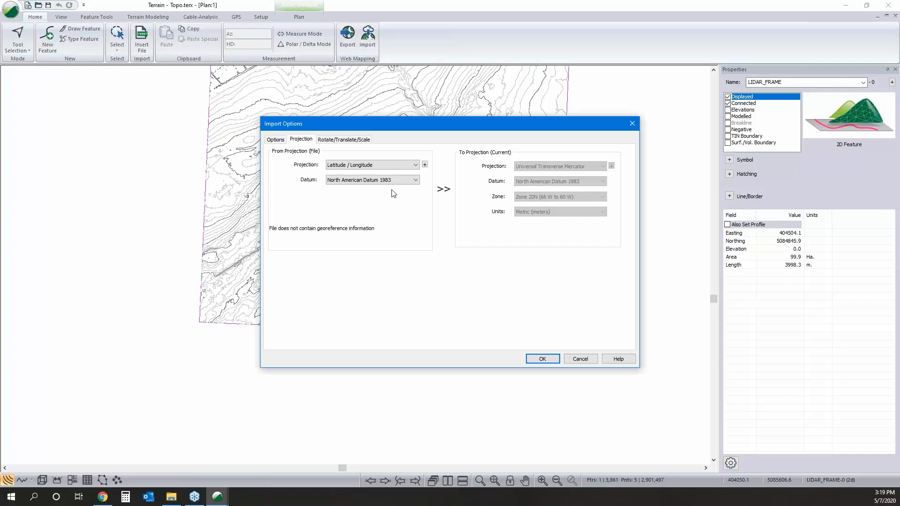
{"action": "left_click", "coordinate": [274, 140]}
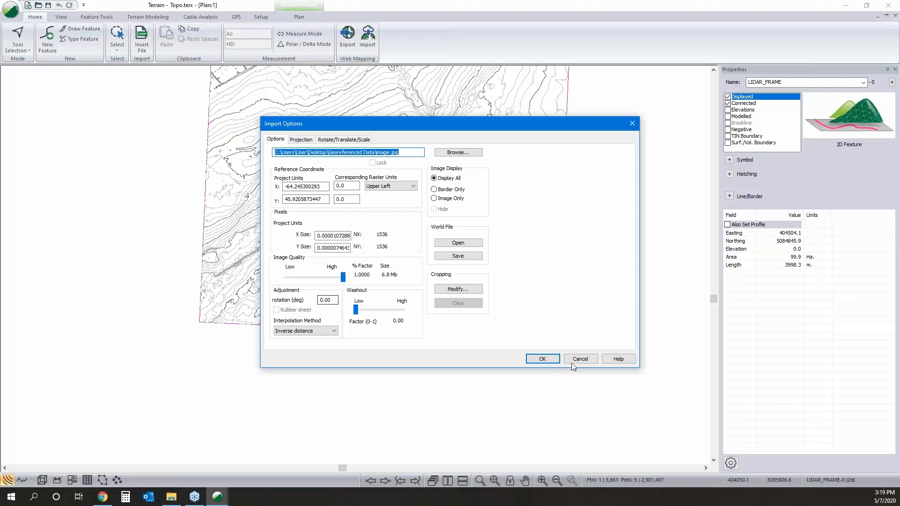
{"action": "left_click", "coordinate": [543, 359]}
{"action": "left_click", "coordinate": [401, 272]}
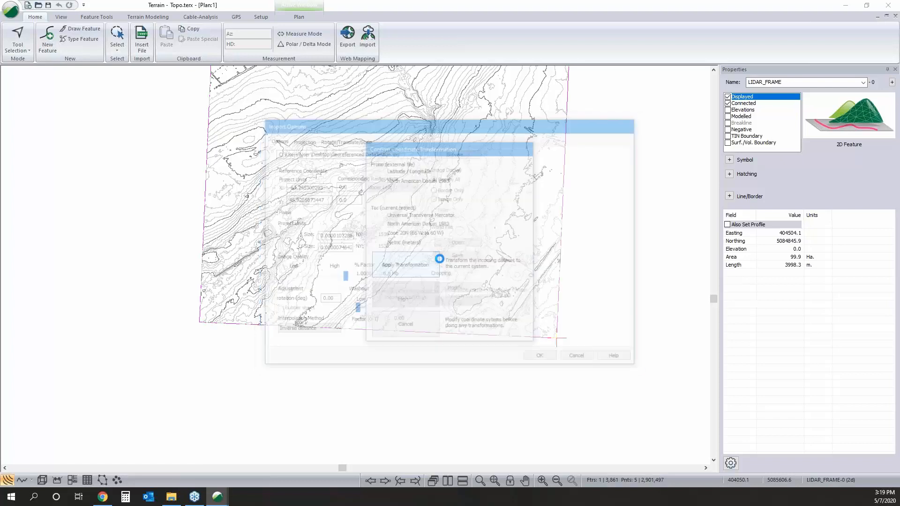
{"action": "left_click", "coordinate": [483, 275]}
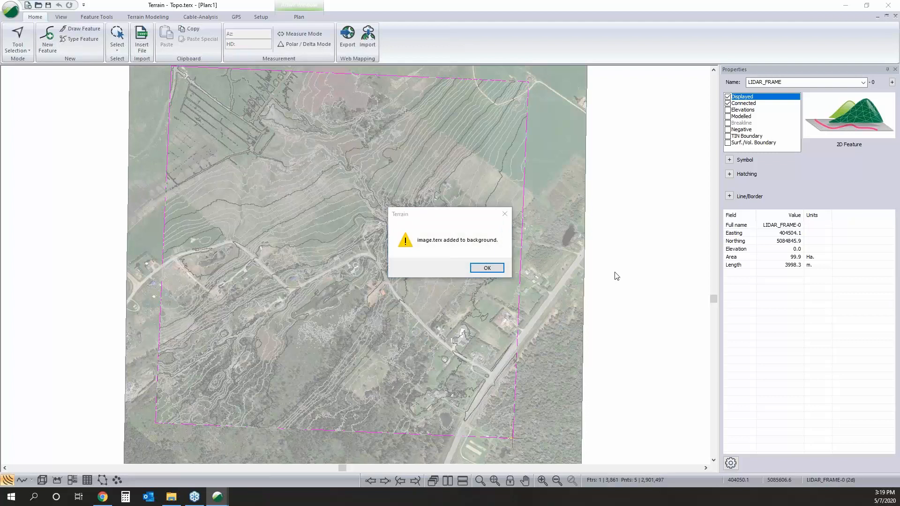
{"action": "left_click", "coordinate": [487, 268]}
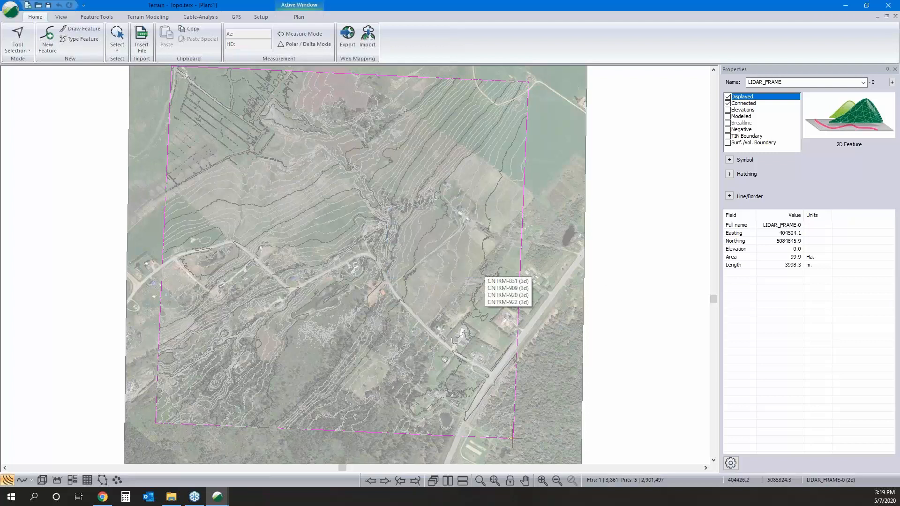
Check the display properties of the image.terx background, including its washout setting, without changing them.
{"action": "middle_click_drag", "start_coordinate": [558, 251], "coordinate": [571, 229]}
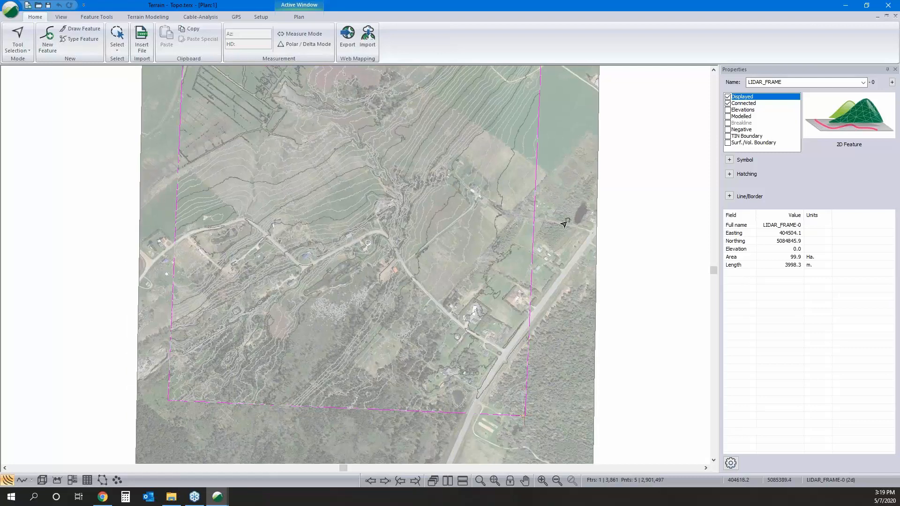
{"action": "left_click", "coordinate": [568, 205]}
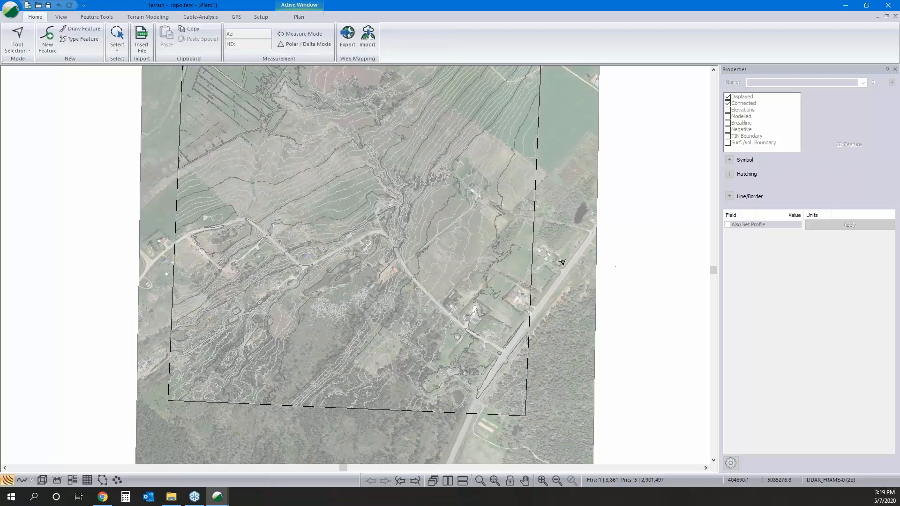
{"action": "right_click", "coordinate": [580, 265]}
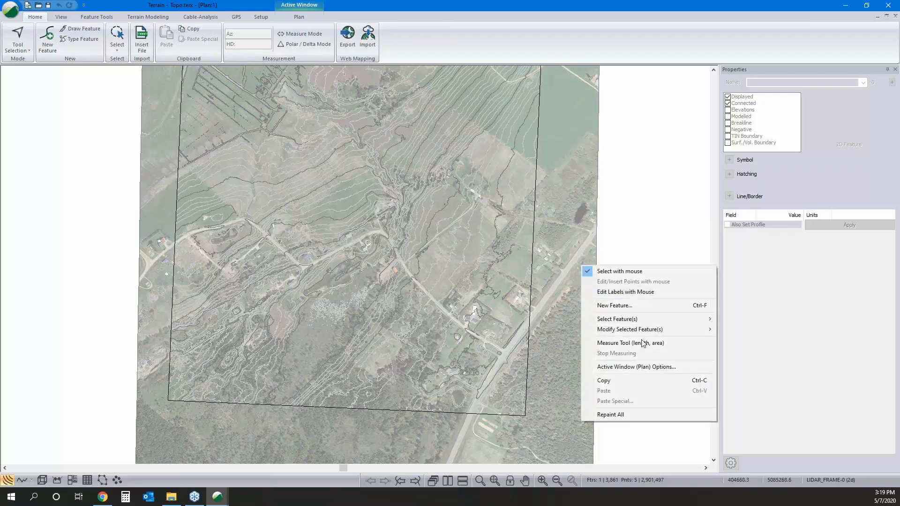
{"action": "left_click", "coordinate": [642, 367]}
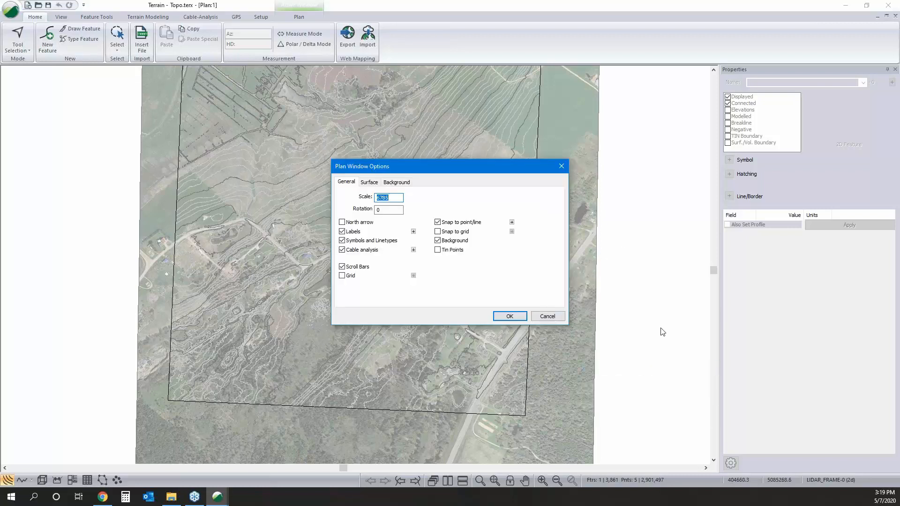
{"action": "left_click", "coordinate": [397, 181]}
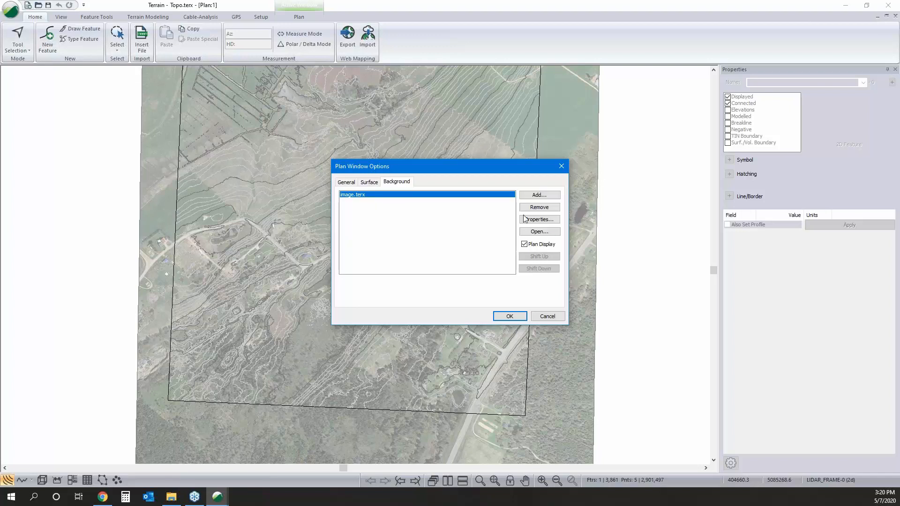
{"action": "left_click", "coordinate": [540, 220]}
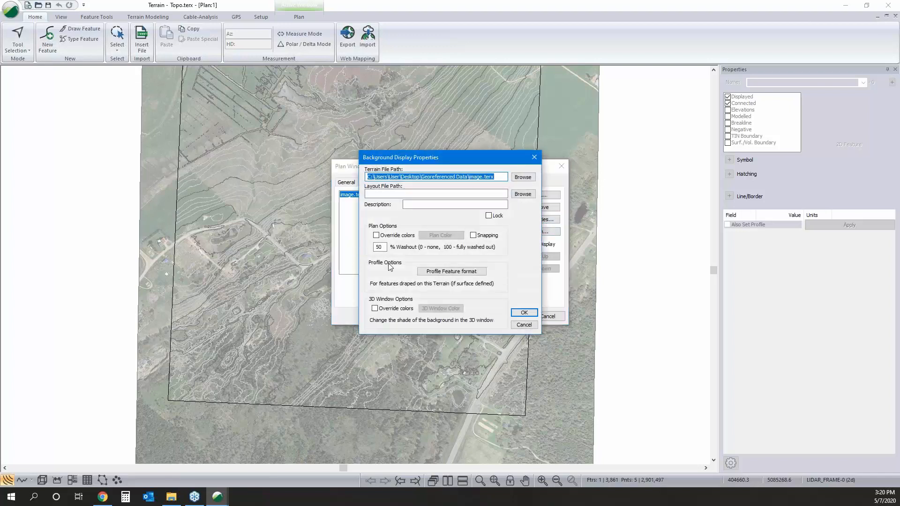
{"action": "left_click", "coordinate": [521, 326]}
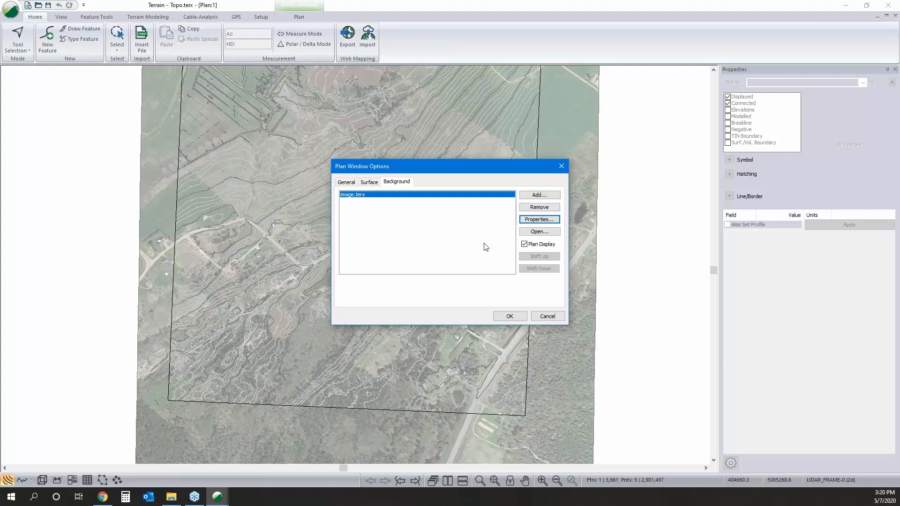
{"action": "left_click", "coordinate": [555, 319]}
Add Property.terx from the Georeferenced Data folder as a second background of the plan, and save the Topo terrain file.
{"action": "right_click", "coordinate": [558, 206]}
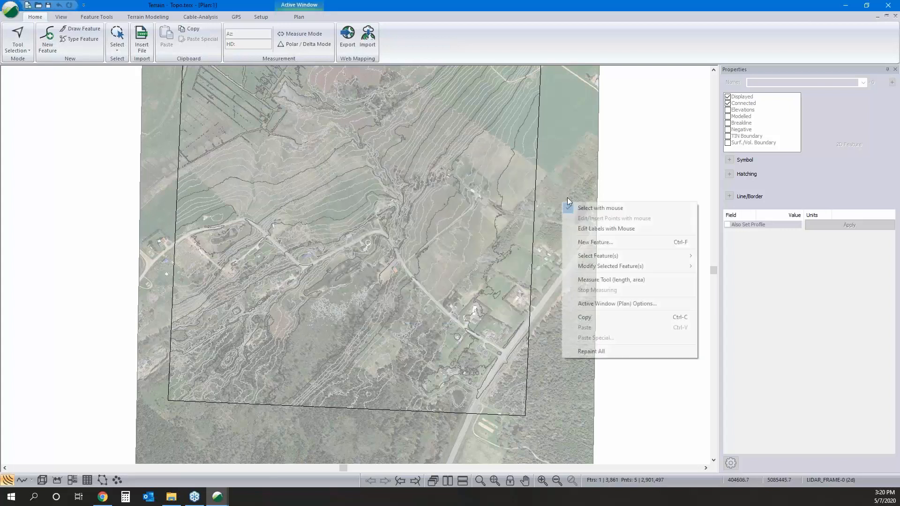
{"action": "left_click", "coordinate": [608, 305]}
{"action": "left_click", "coordinate": [538, 197]}
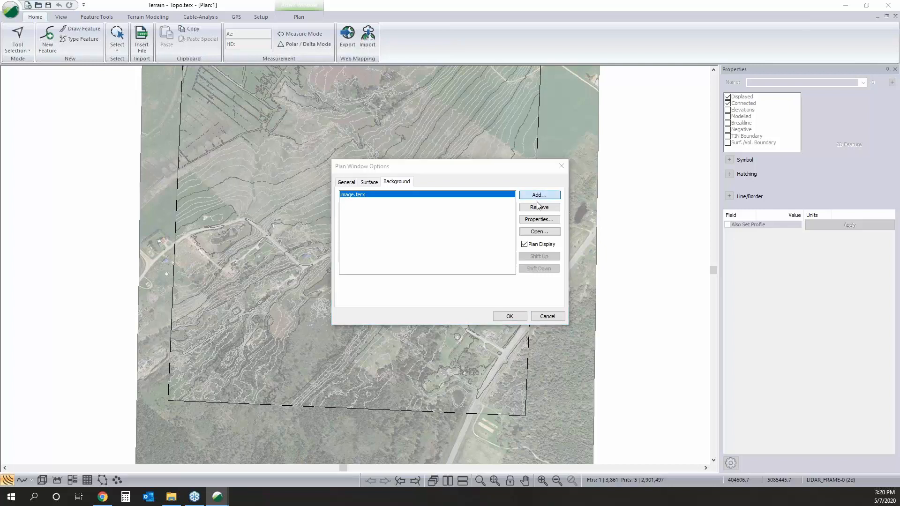
{"action": "left_click", "coordinate": [412, 219]}
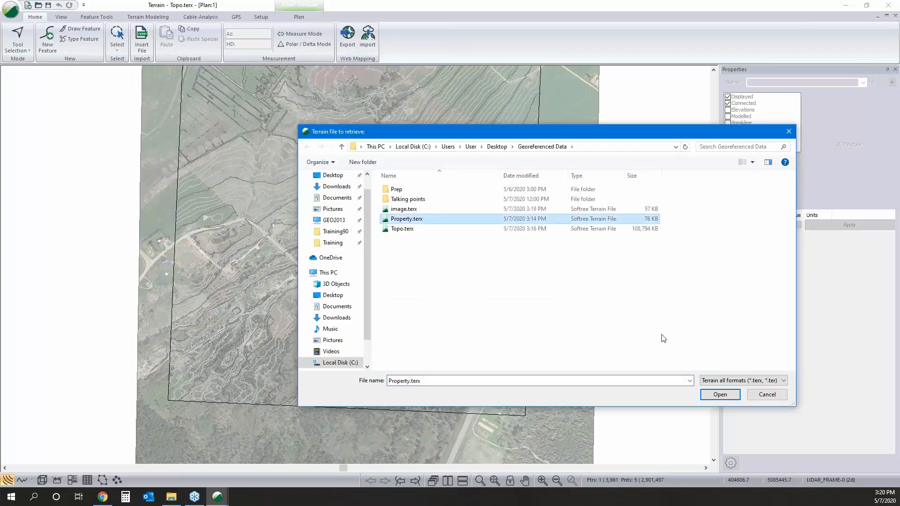
{"action": "left_click", "coordinate": [721, 395]}
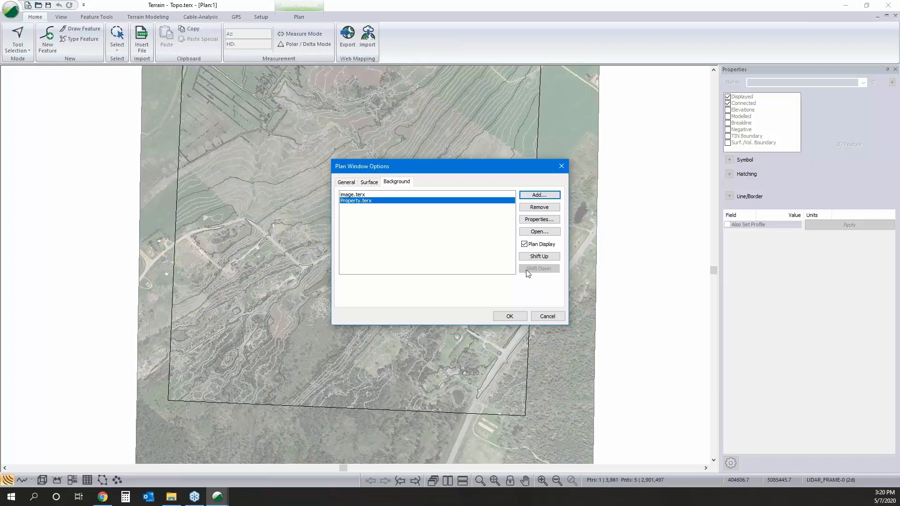
{"action": "left_click", "coordinate": [509, 316]}
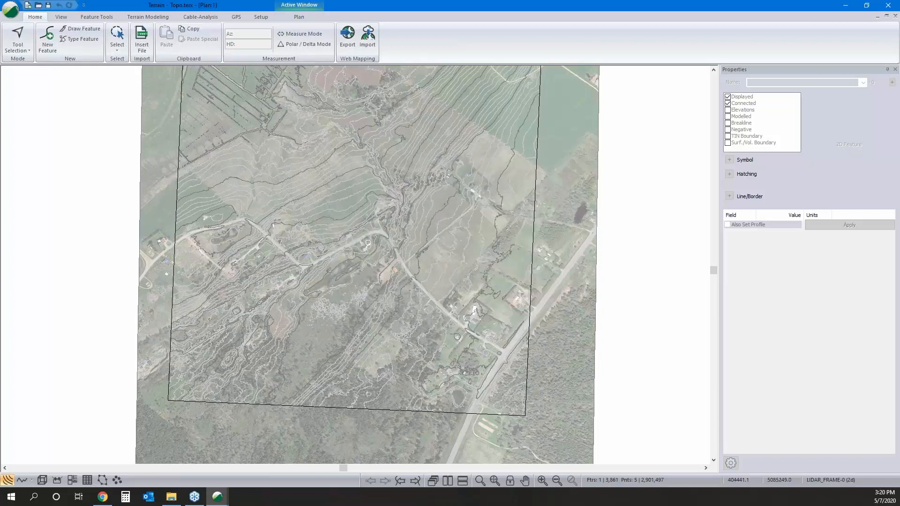
{"action": "mouse_move", "coordinate": [303, 208]}
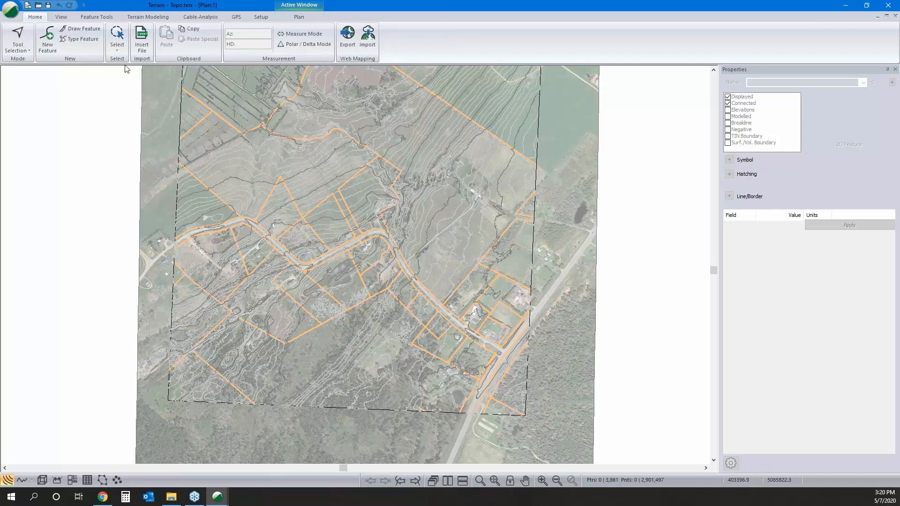
{"action": "left_click", "coordinate": [49, 6]}
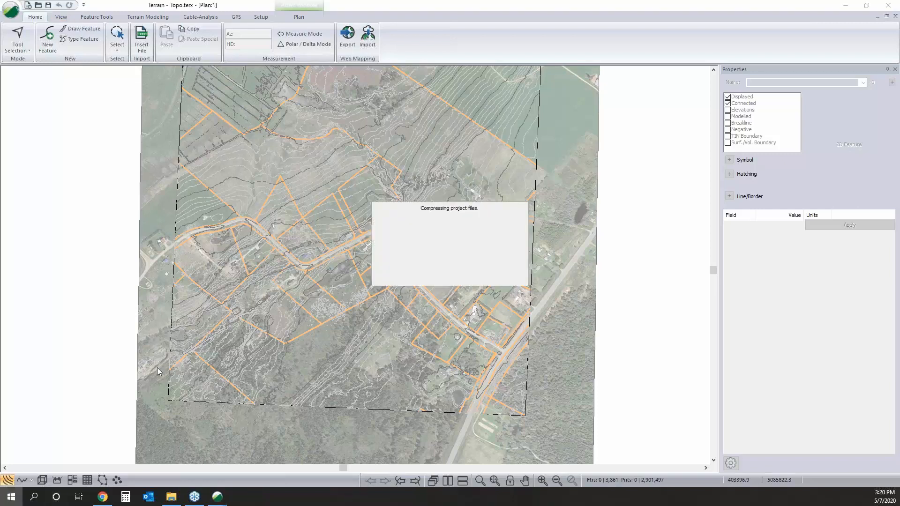
Open the Location program and start a new design.
{"action": "left_click", "coordinate": [11, 496]}
{"action": "left_click", "coordinate": [175, 383]}
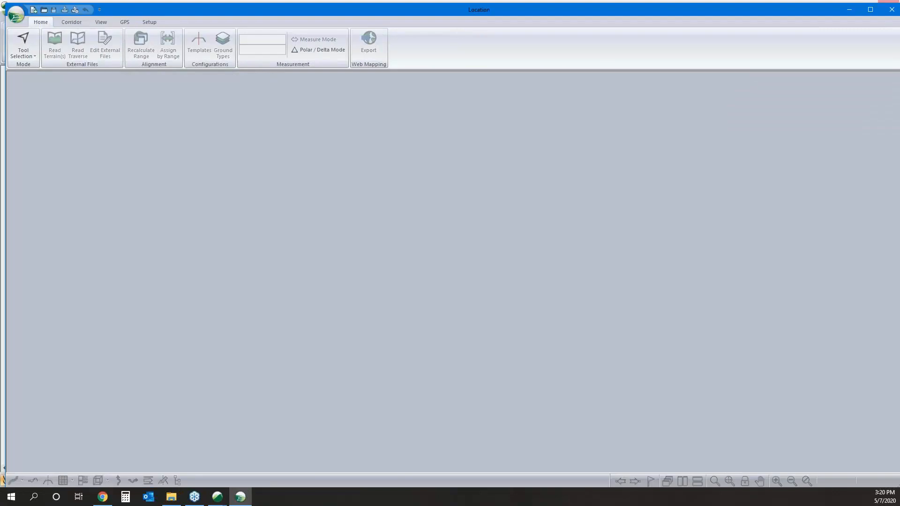
{"action": "left_click", "coordinate": [16, 15]}
{"action": "left_click", "coordinate": [35, 36]}
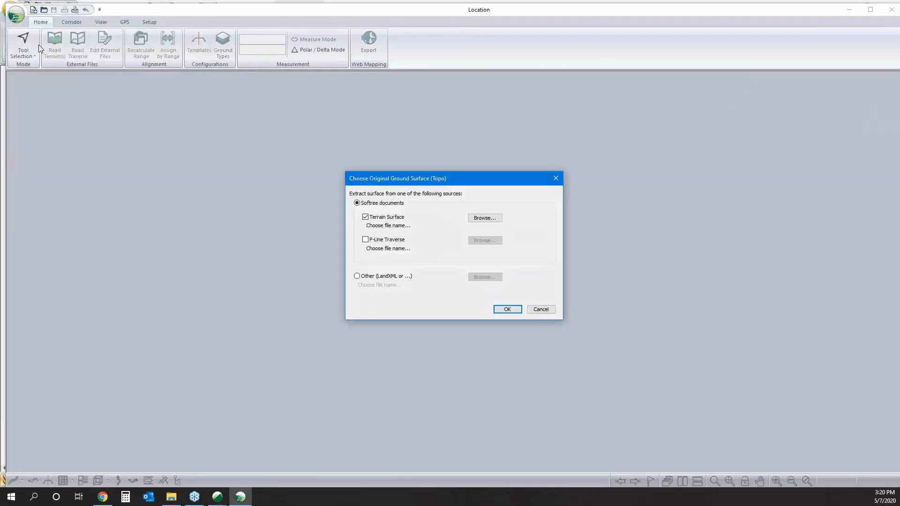
Create the design on Topo.terx from the Georeferenced Data folder, with the initial alignment at the center of terrain and the default standard template.
{"action": "left_click", "coordinate": [477, 219]}
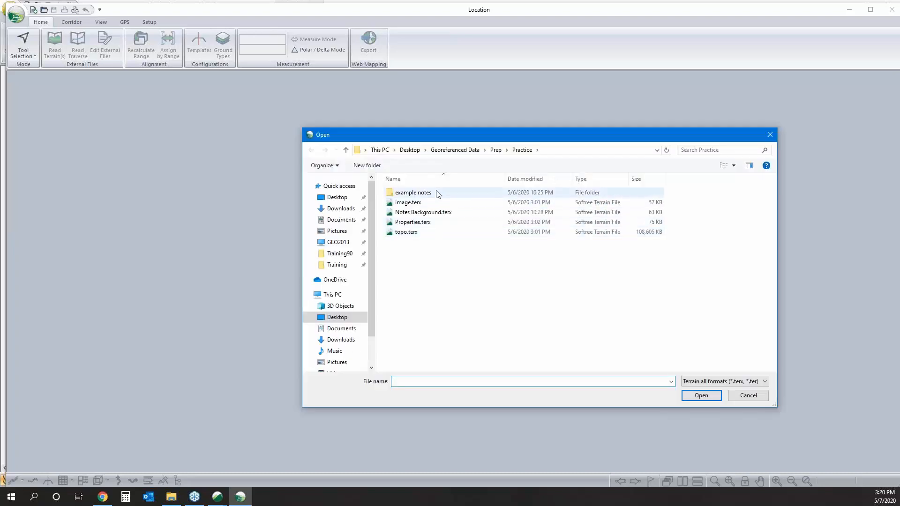
{"action": "left_click", "coordinate": [464, 151]}
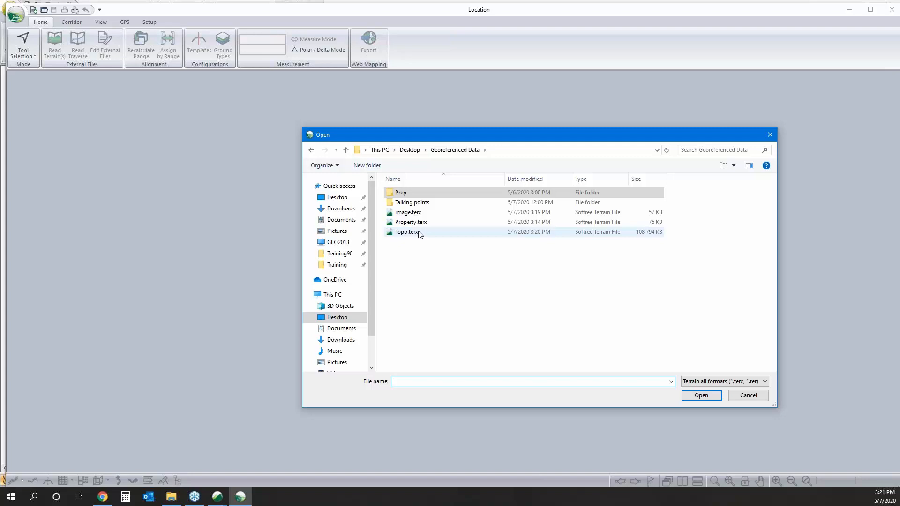
{"action": "left_click", "coordinate": [406, 232]}
{"action": "left_click", "coordinate": [693, 396]}
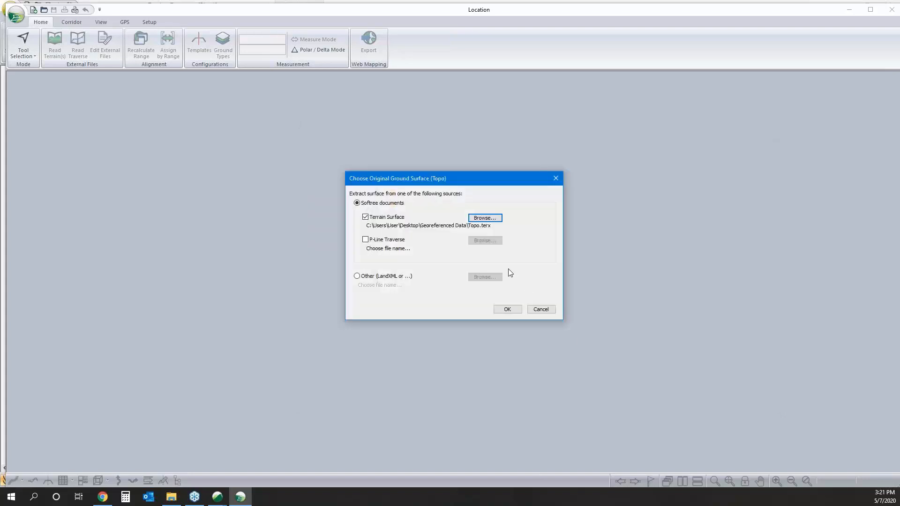
{"action": "left_click", "coordinate": [513, 311]}
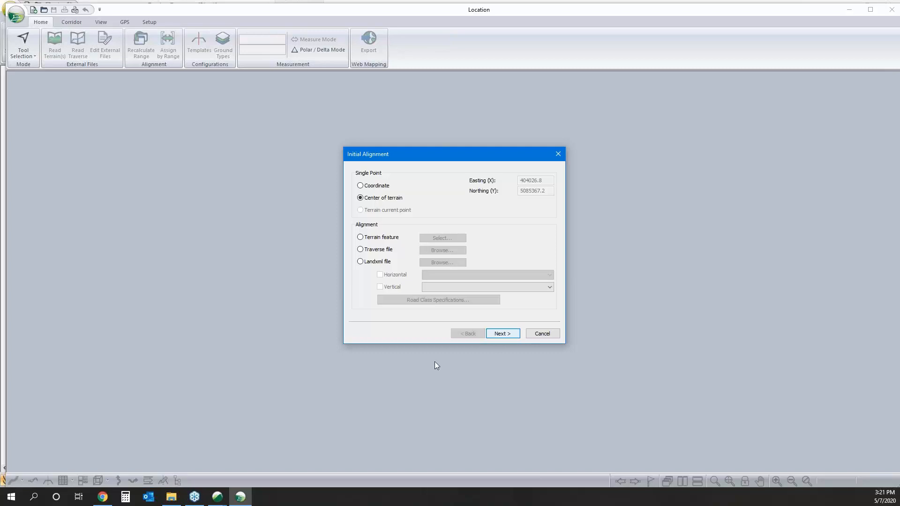
{"action": "left_click", "coordinate": [491, 337]}
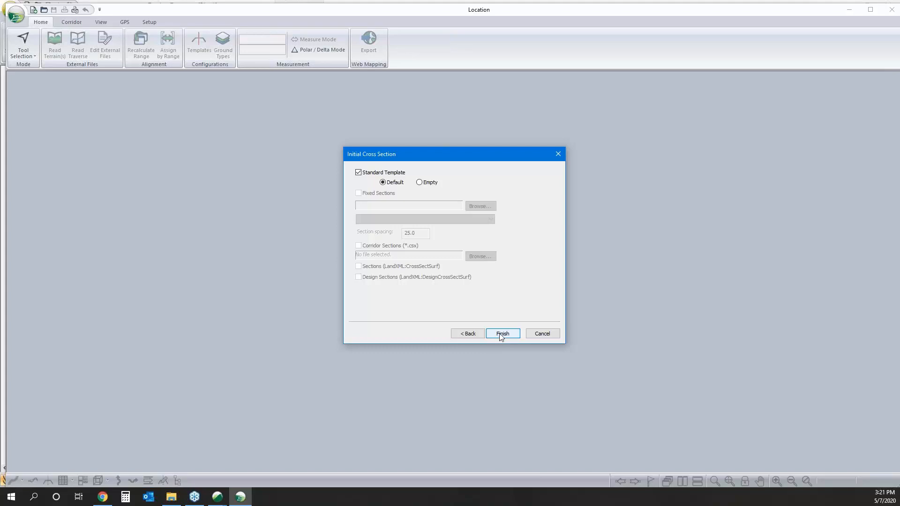
{"action": "left_click", "coordinate": [500, 334]}
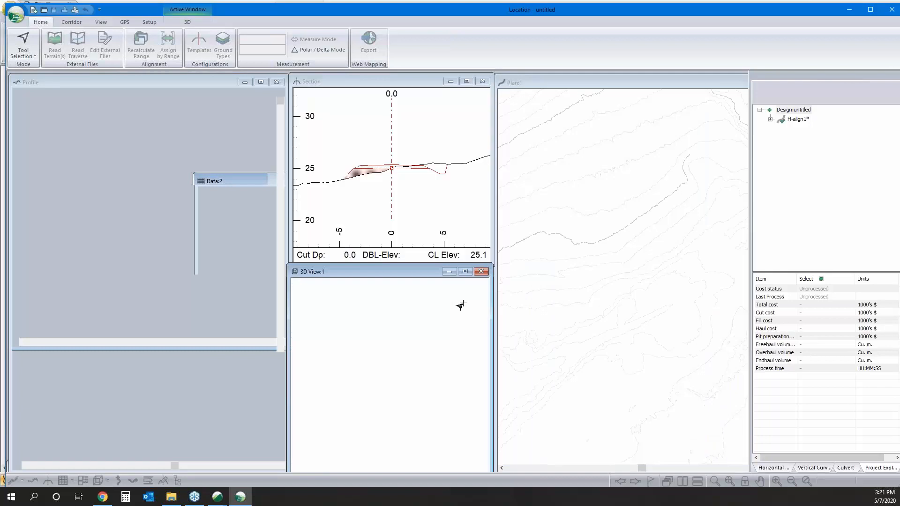
Reposition the alignment's single intersection point near the middle of the plan with the Add/Edit IP tool, and return to the Selection tool.
{"action": "right_click", "coordinate": [643, 277]}
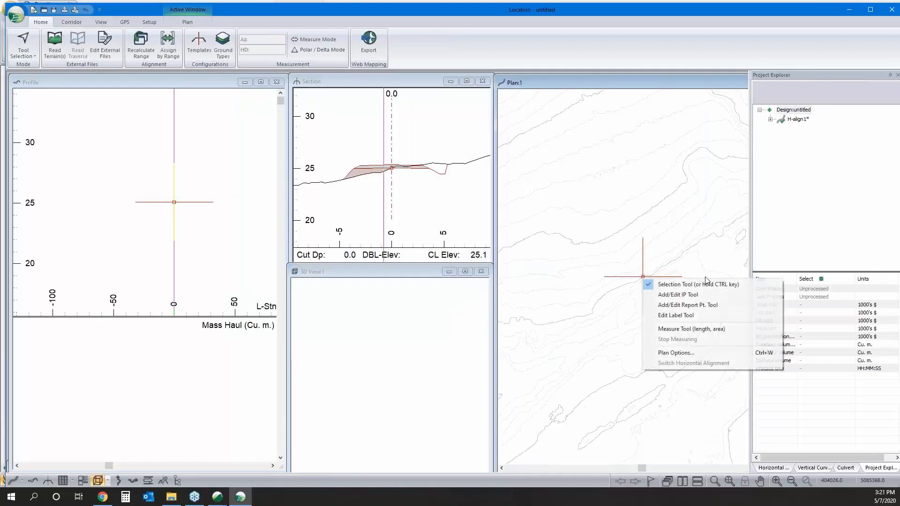
{"action": "left_click", "coordinate": [683, 297]}
{"action": "mouse_move", "coordinate": [645, 278]}
{"action": "left_mouse_down"}
{"action": "mouse_move", "coordinate": [661, 270]}
{"action": "mouse_move", "coordinate": [636, 266]}
{"action": "left_mouse_up"}
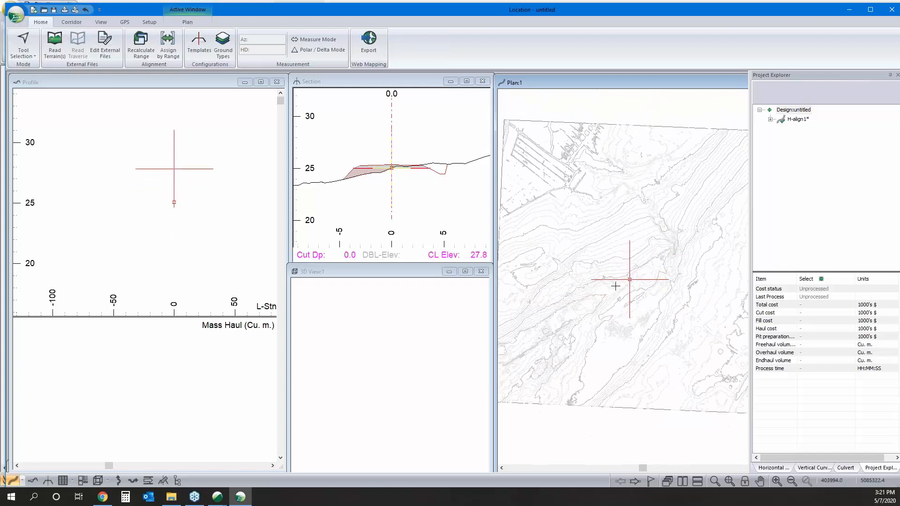
{"action": "mouse_move", "coordinate": [605, 290]}
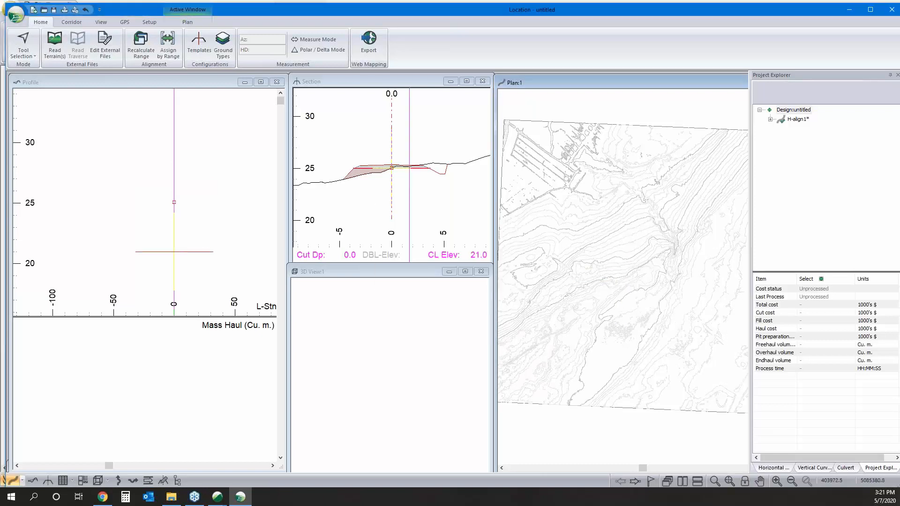
{"action": "right_click", "coordinate": [643, 259]}
{"action": "left_click", "coordinate": [656, 264]}
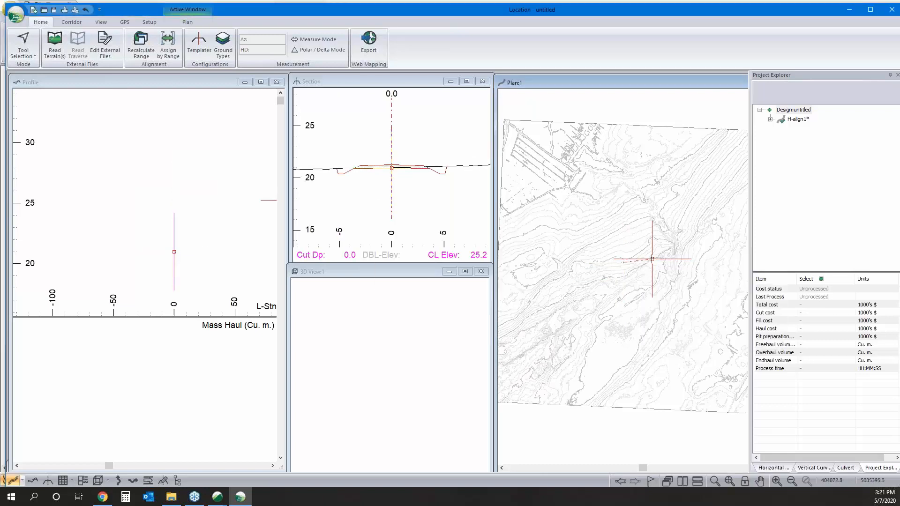
{"action": "left_click", "coordinate": [625, 264]}
{"action": "key", "text": "Return"}
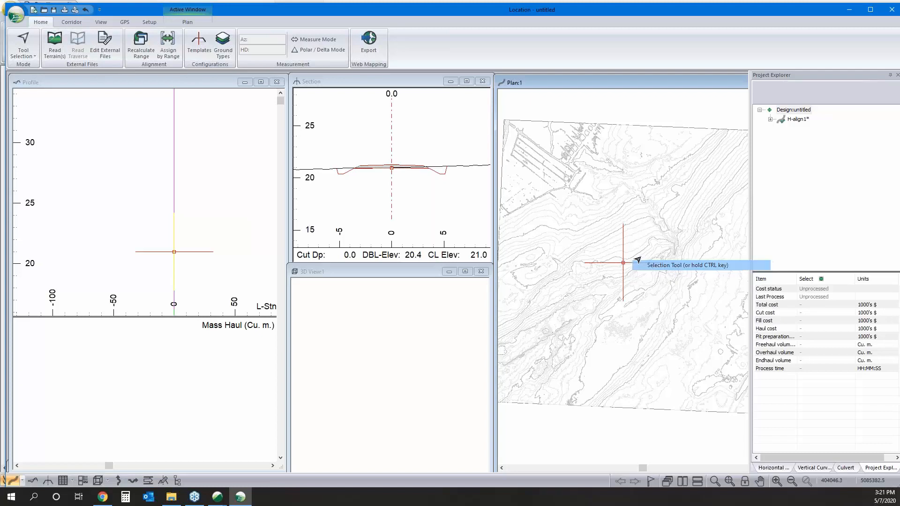
Add image.terx to the plan's background display files and move it above Topo.terx in the order.
{"action": "right_click", "coordinate": [636, 247]}
{"action": "left_click", "coordinate": [671, 319]}
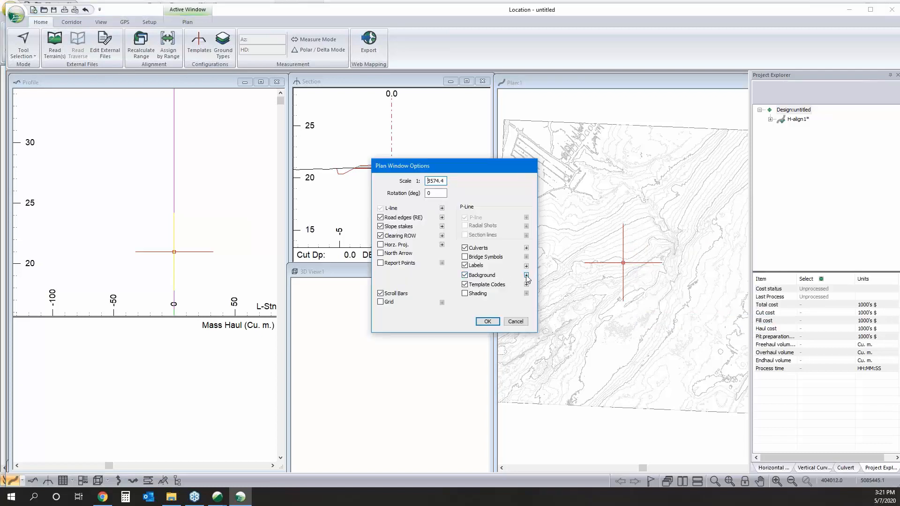
{"action": "left_click", "coordinate": [526, 275]}
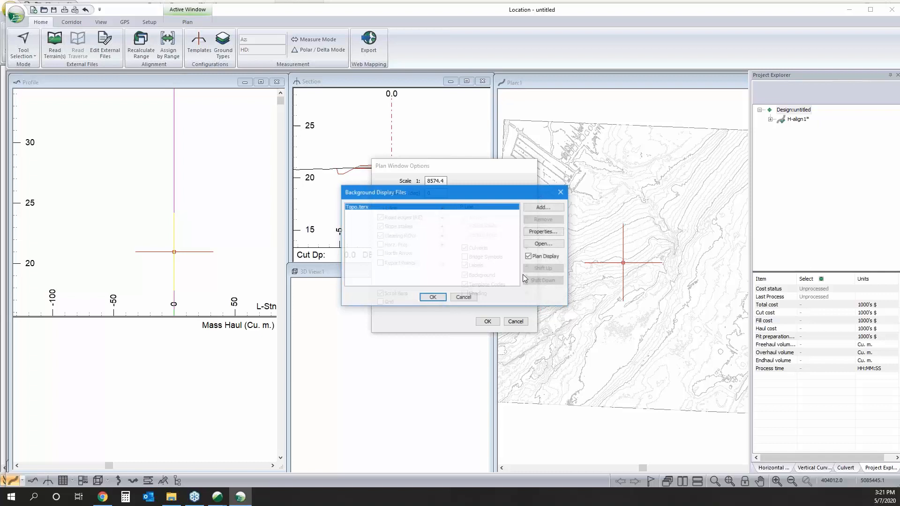
{"action": "left_click", "coordinate": [553, 207]}
{"action": "left_click", "coordinate": [460, 285]}
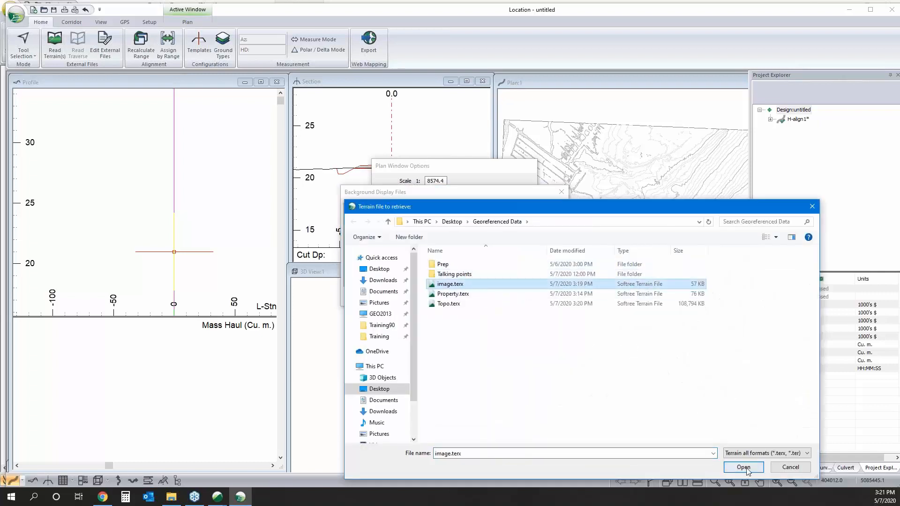
{"action": "left_click", "coordinate": [744, 468]}
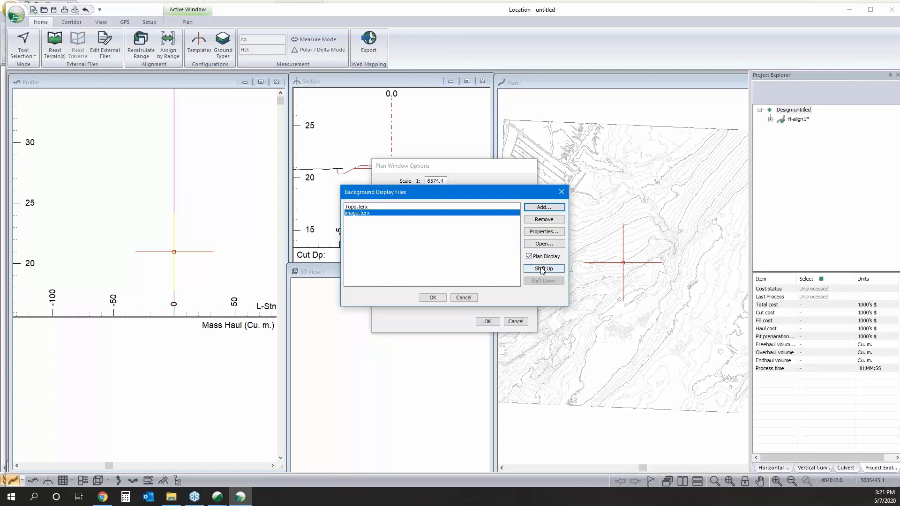
{"action": "left_click", "coordinate": [543, 270]}
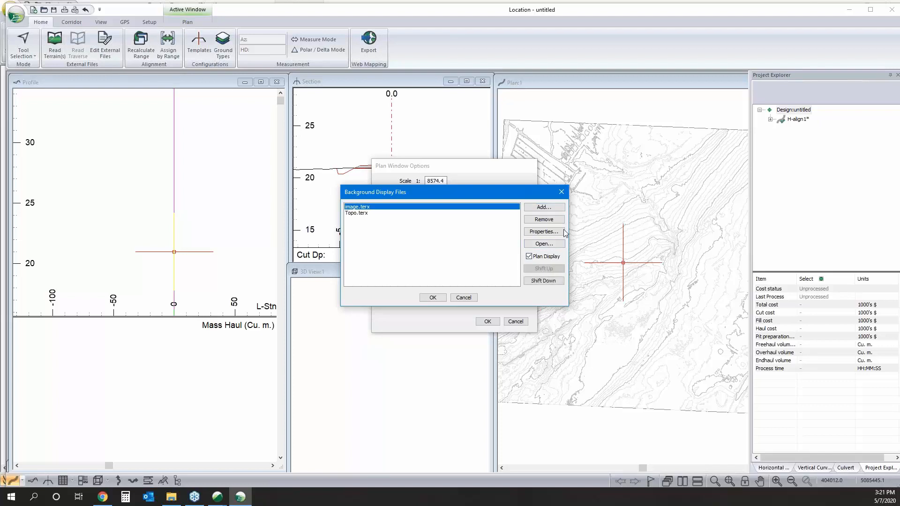
Add Property.terx to the background display files, place it between image.terx and Topo.terx, and accept the list.
{"action": "left_click", "coordinate": [544, 207]}
{"action": "left_click", "coordinate": [453, 294]}
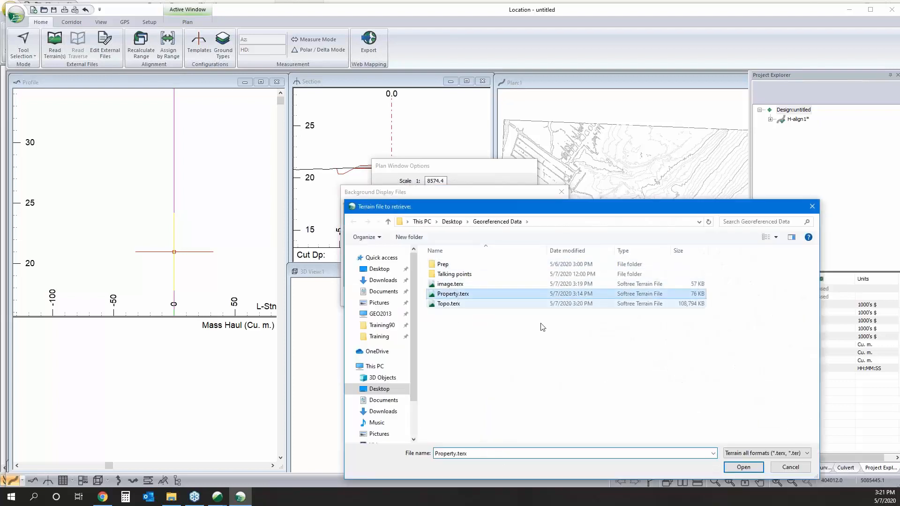
{"action": "left_click", "coordinate": [753, 471]}
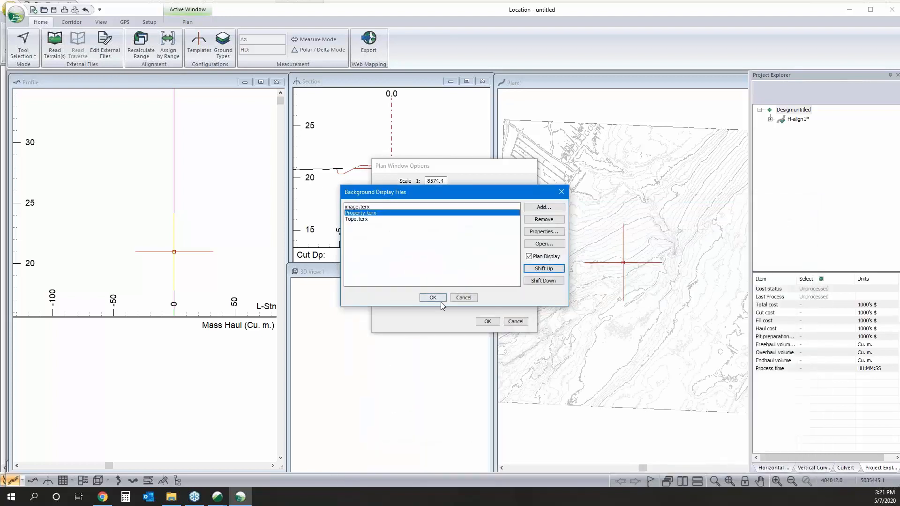
{"action": "left_click", "coordinate": [439, 300]}
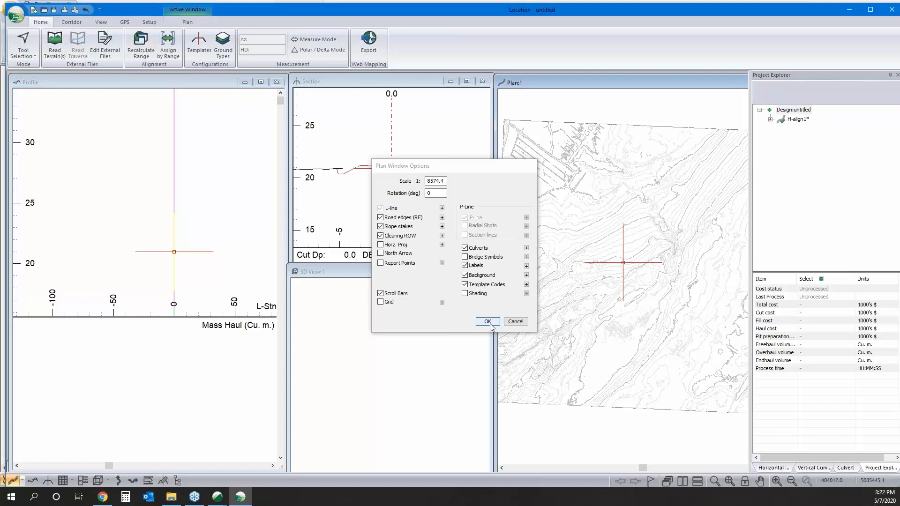
Accept the plan window options and move the alignment's starting point onto the road with the Add/Edit IP tool.
{"action": "left_click", "coordinate": [488, 322]}
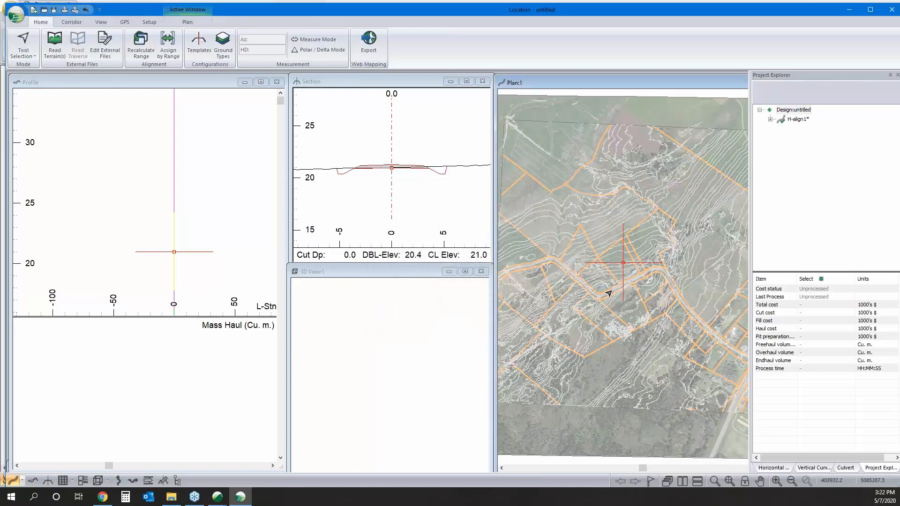
{"action": "right_click", "coordinate": [655, 252]}
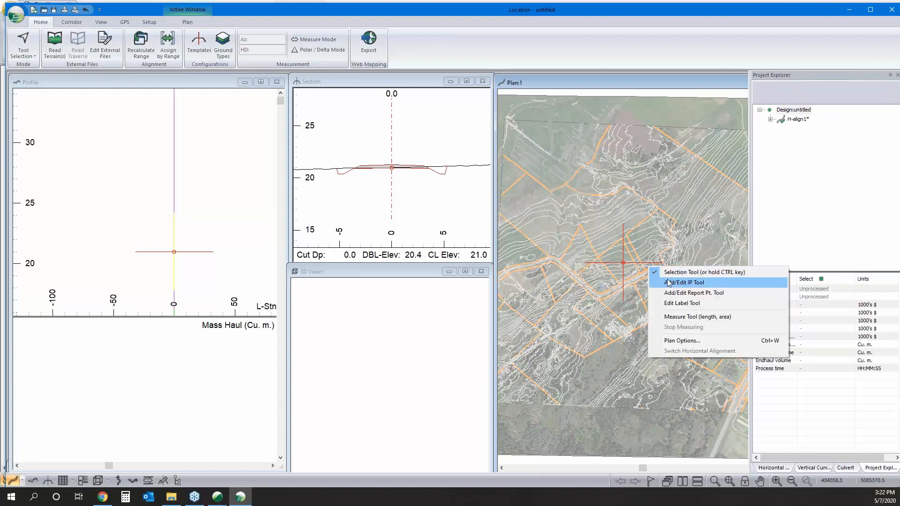
{"action": "left_click", "coordinate": [673, 283]}
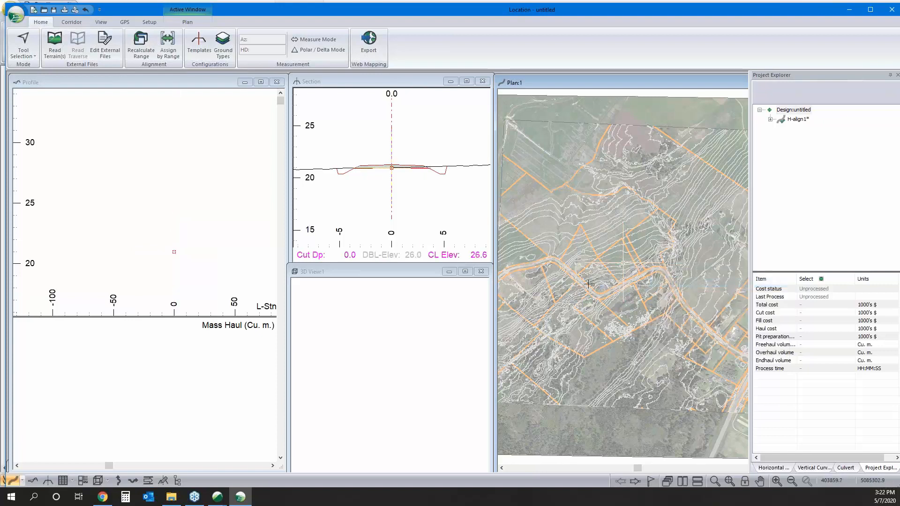
{"action": "scroll", "coordinate": [610, 265], "scroll_direction": "up", "scroll_amount": 2}
{"action": "scroll", "coordinate": [603, 267], "scroll_direction": "up", "scroll_amount": 1}
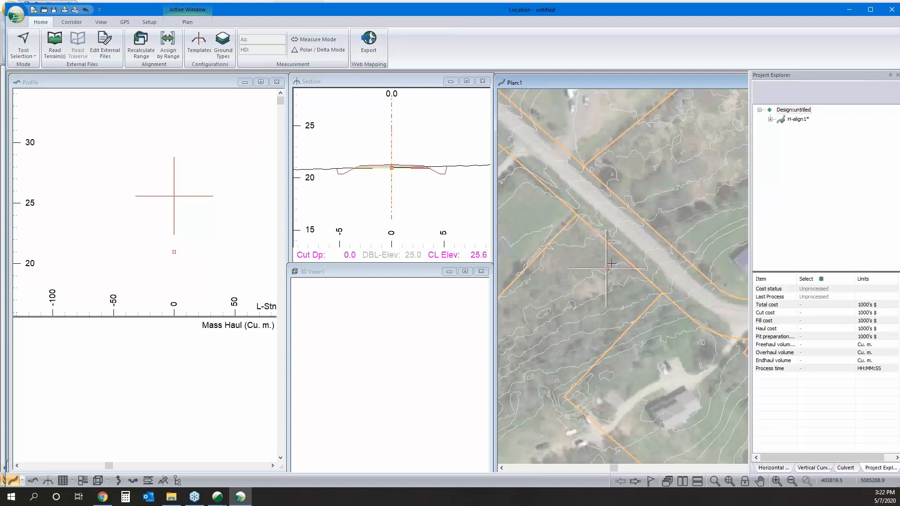
{"action": "mouse_move", "coordinate": [629, 242]}
{"action": "left_click_drag", "start_coordinate": [628, 242], "coordinate": [629, 242]}
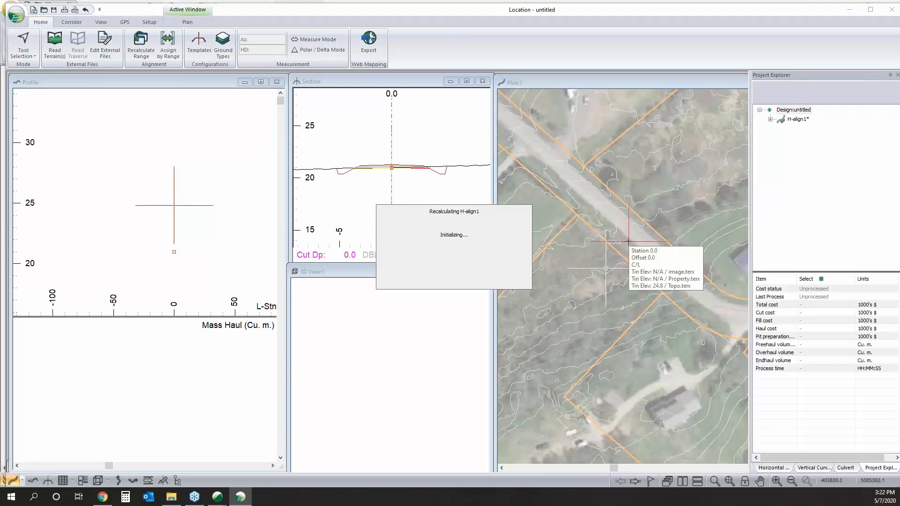
Extend the horizontal alignment southwest from the road with two more intersection points, for a total length of about 163 m.
{"action": "scroll", "coordinate": [600, 295], "scroll_direction": "down", "scroll_amount": 3}
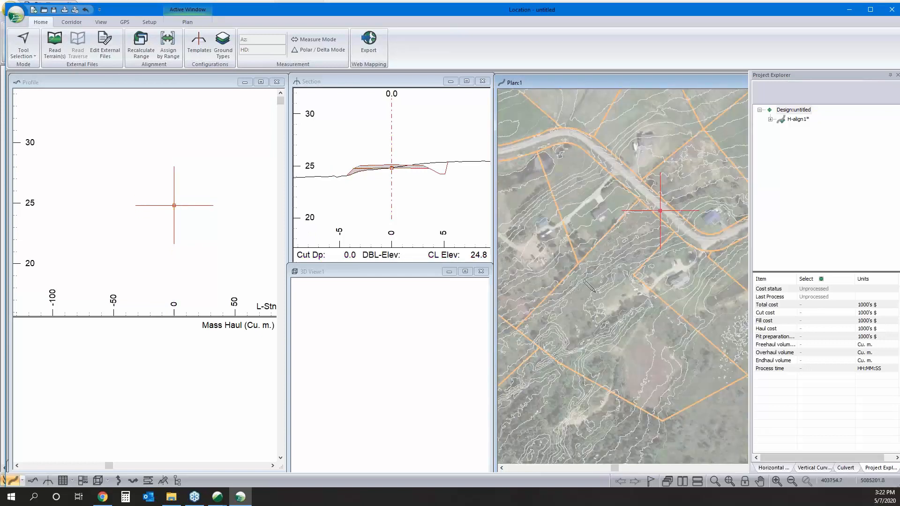
{"action": "left_click_drag", "start_coordinate": [583, 293], "coordinate": [581, 295]}
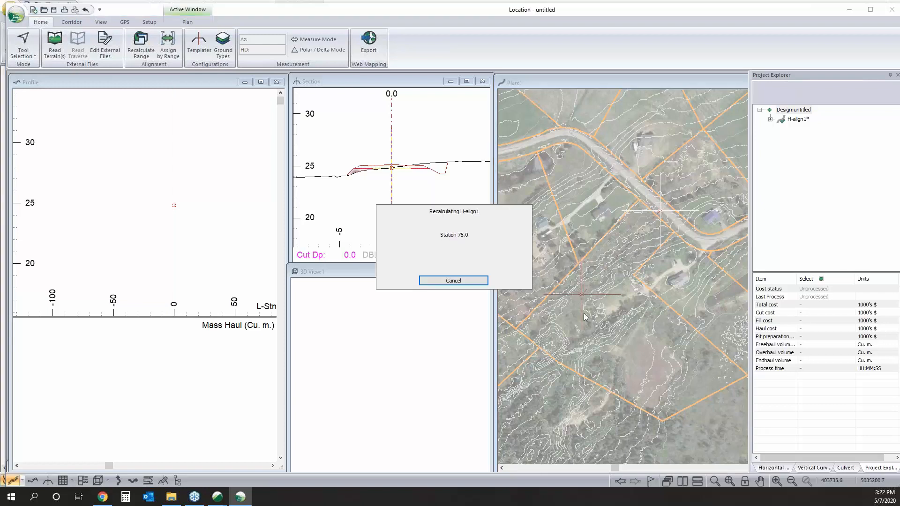
{"action": "left_click", "coordinate": [585, 312]}
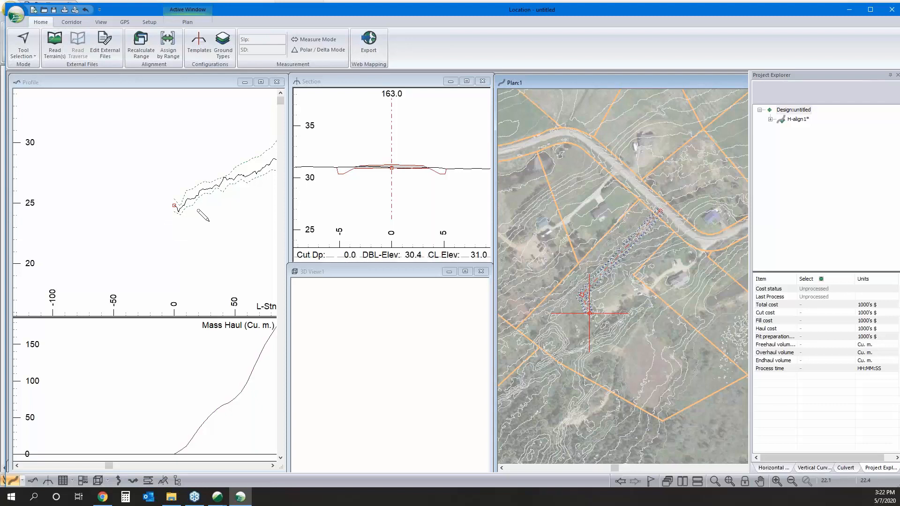
Add vertical intersection points in the profile near the start, at about station 110 and at station 163, and return to the Selection tool.
{"action": "scroll", "coordinate": [107, 247], "scroll_direction": "down", "scroll_amount": 3}
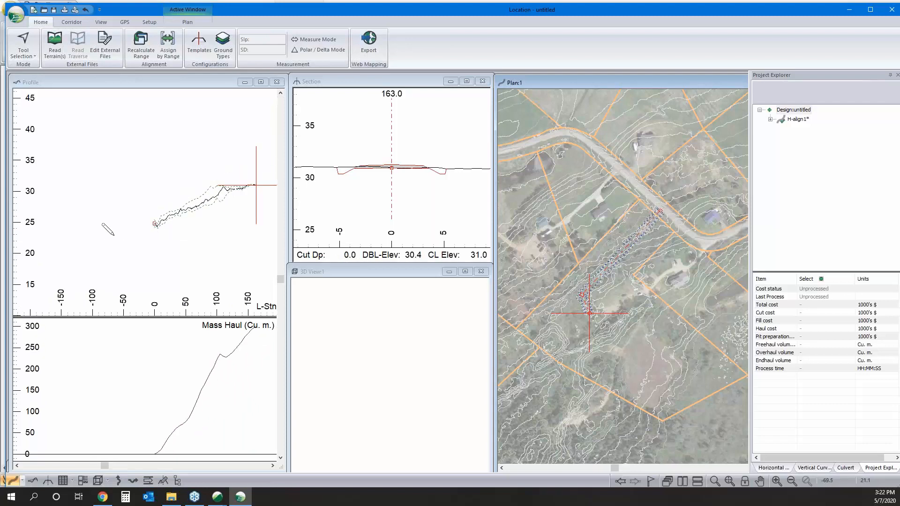
{"action": "left_click", "coordinate": [170, 216]}
{"action": "scroll", "coordinate": [39, 235], "scroll_direction": "up", "scroll_amount": 3}
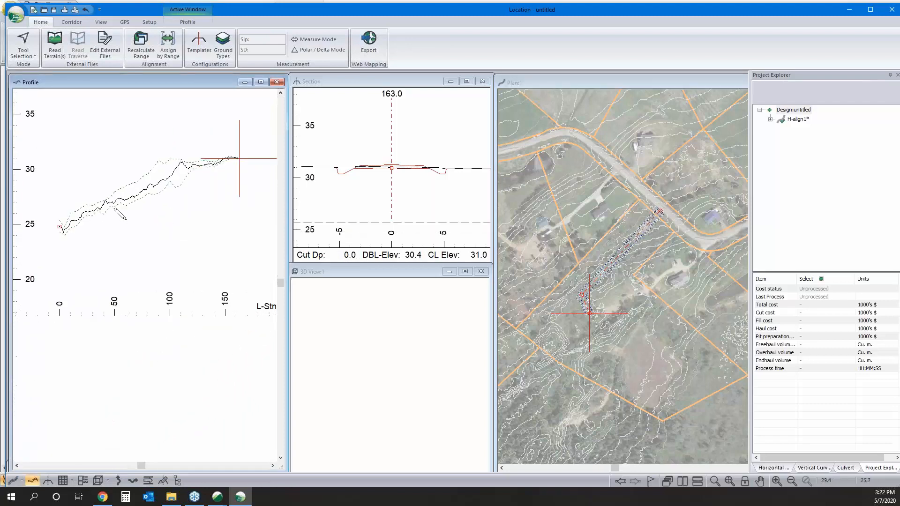
{"action": "left_click", "coordinate": [62, 230]}
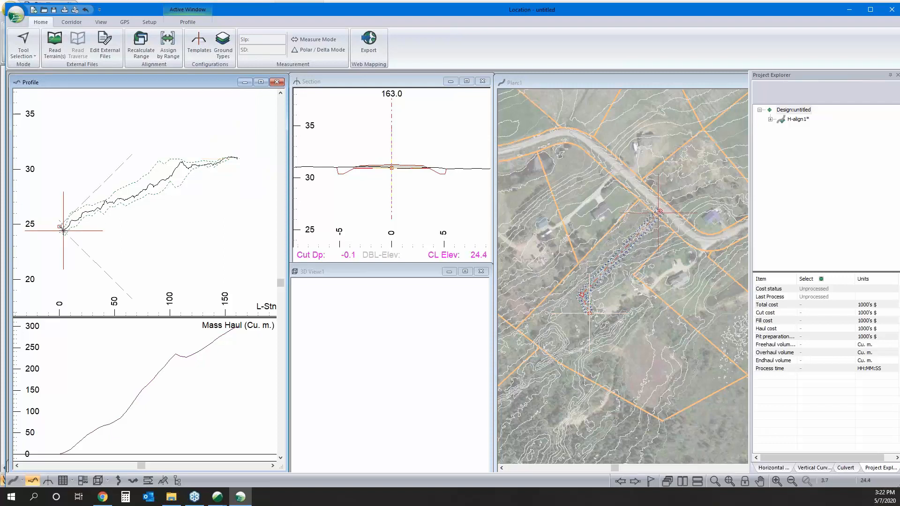
{"action": "left_click", "coordinate": [183, 165]}
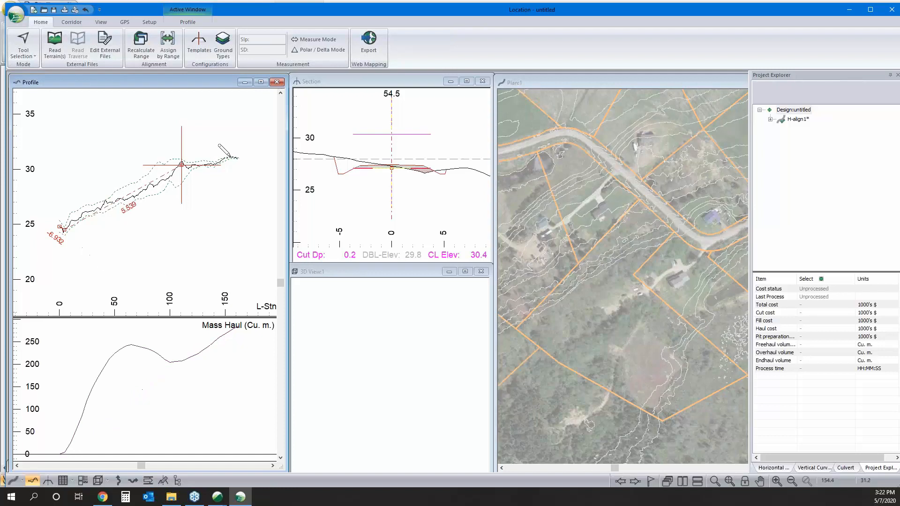
{"action": "left_click", "coordinate": [237, 156]}
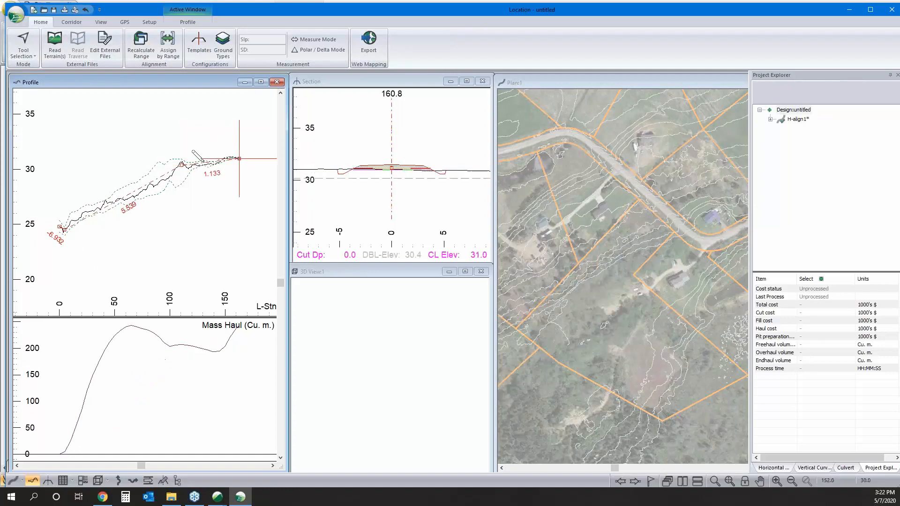
{"action": "right_click", "coordinate": [236, 155]}
{"action": "left_click", "coordinate": [234, 152]}
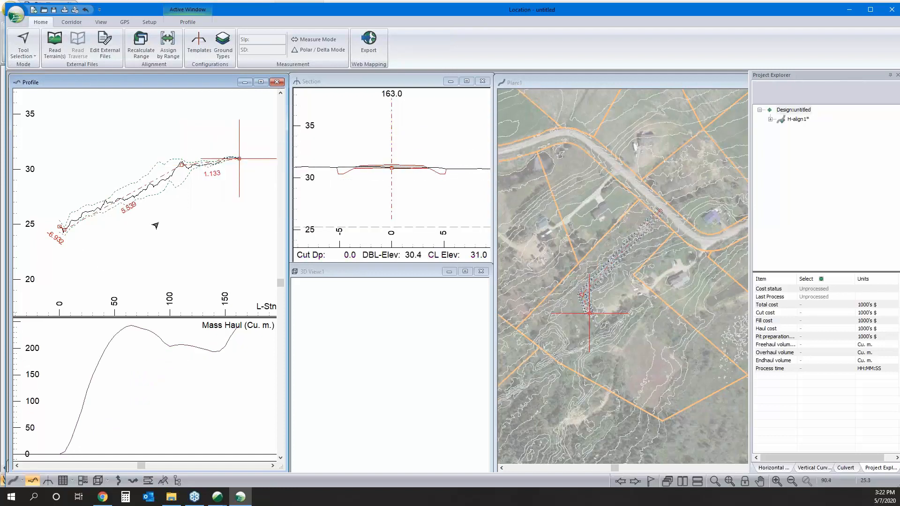
Raise the middle vertical intersection point to elevation 30.7 at station 110.2 in the profile, and return to the Selection tool.
{"action": "right_click", "coordinate": [170, 202]}
{"action": "left_click", "coordinate": [184, 217]}
{"action": "left_click", "coordinate": [182, 164]}
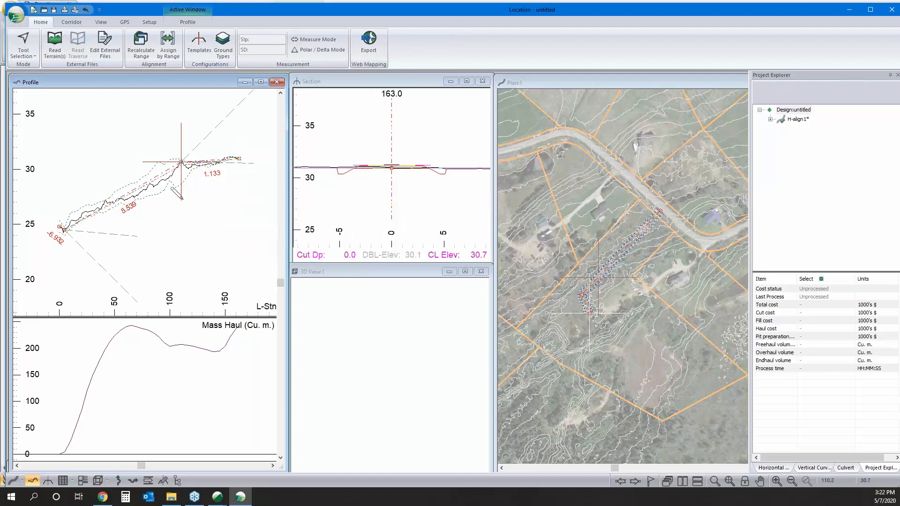
{"action": "right_click", "coordinate": [177, 219]}
{"action": "left_click", "coordinate": [200, 225]}
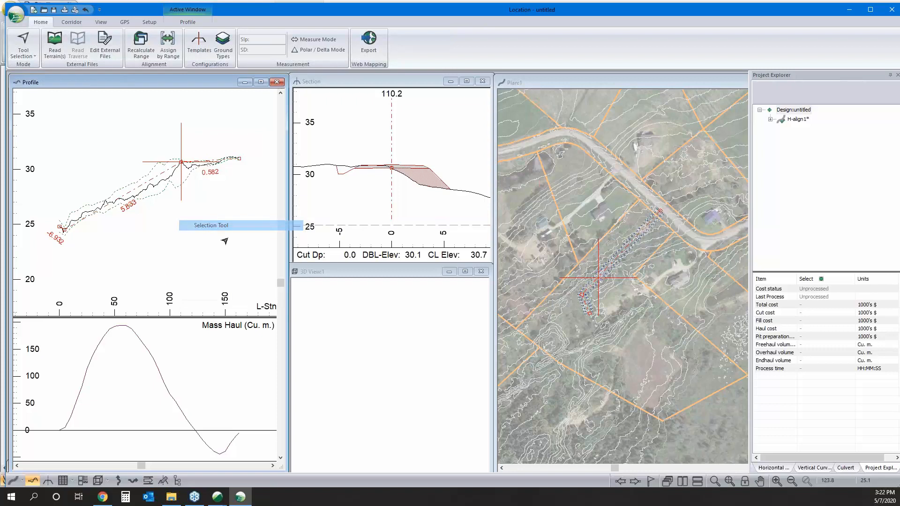
Apply a parabolic vertical curve with K 3 at the intersection point at station 110.2.
{"action": "left_click", "coordinate": [813, 468]}
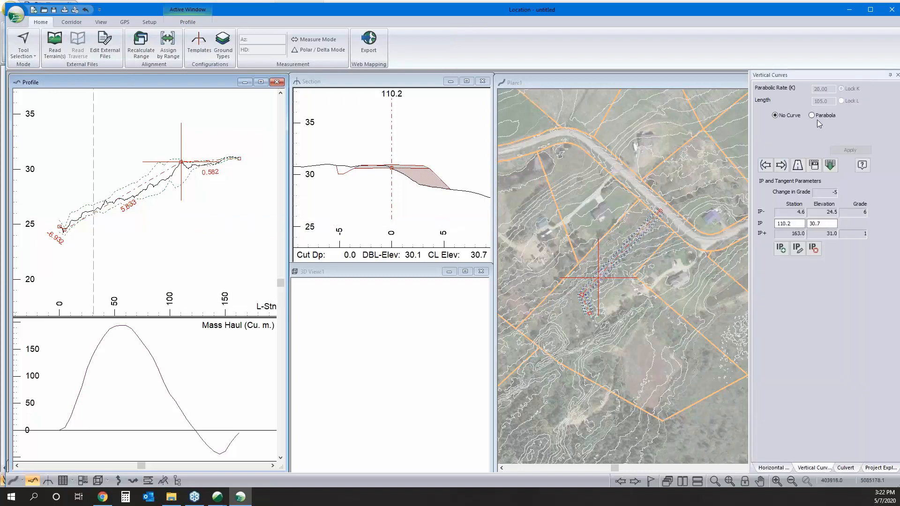
{"action": "left_click", "coordinate": [812, 115]}
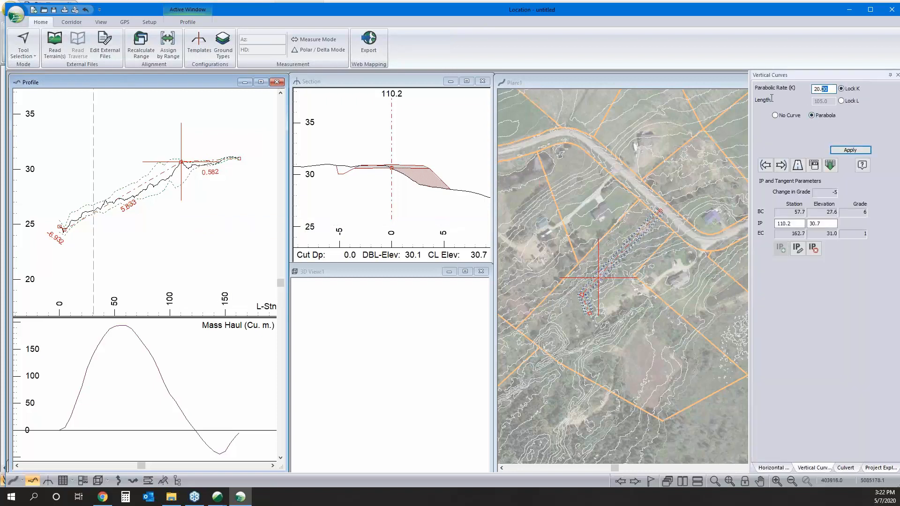
{"action": "type", "text": "3"}
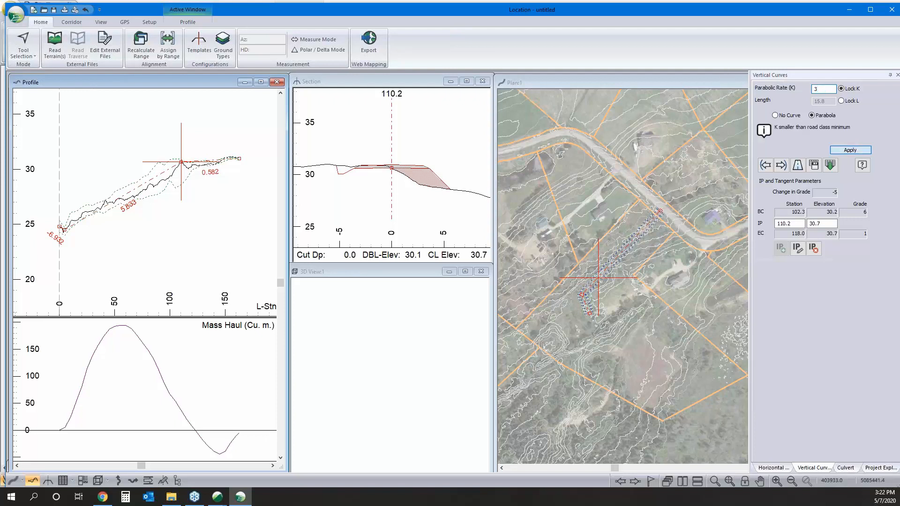
{"action": "key", "text": "Return"}
Try a K 1 parabola at the low intersection point near the start, moving the point to station 4.5, elevation 24.7.
{"action": "left_click", "coordinate": [765, 165]}
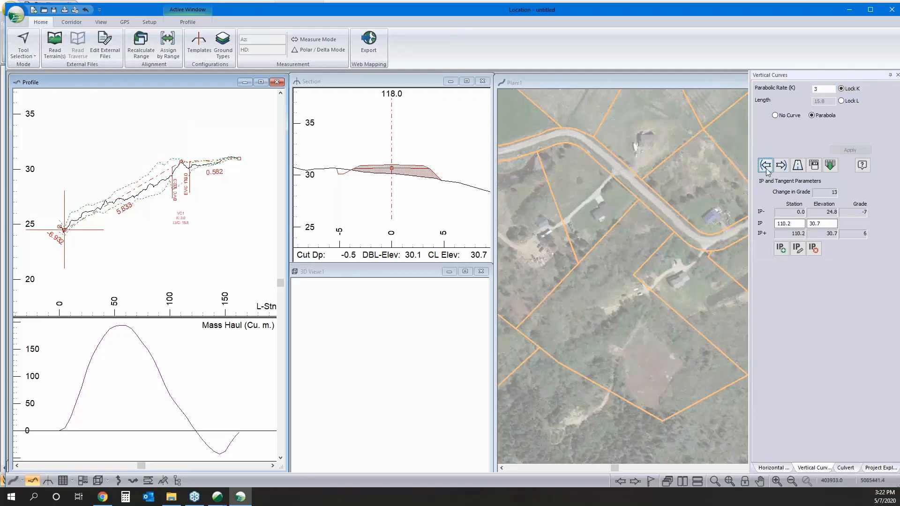
{"action": "left_click", "coordinate": [812, 116]}
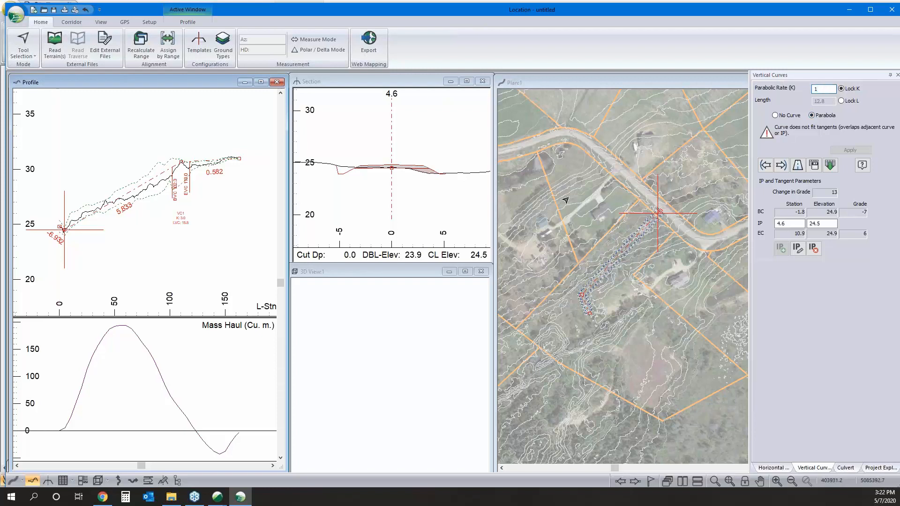
{"action": "right_click", "coordinate": [67, 269]}
{"action": "left_click", "coordinate": [99, 287]}
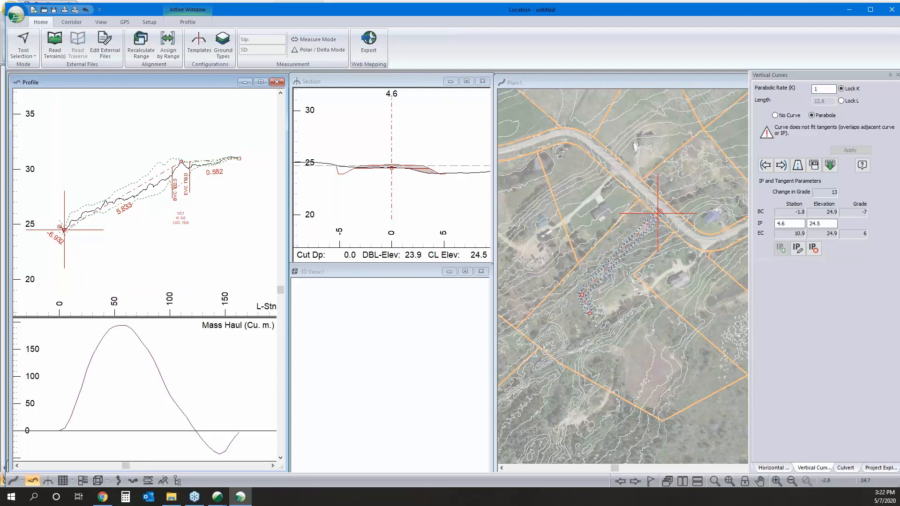
{"action": "left_click_drag", "start_coordinate": [71, 231], "coordinate": [70, 227]}
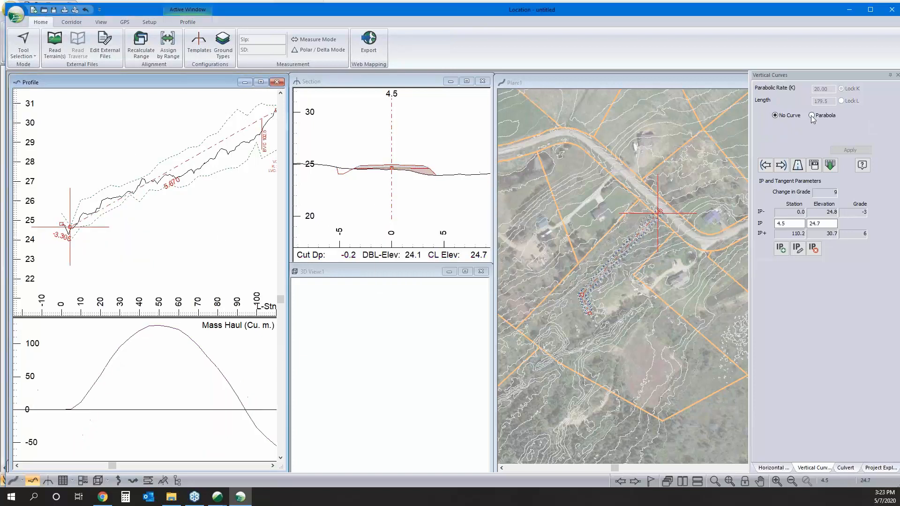
{"action": "type", "text": "1"}
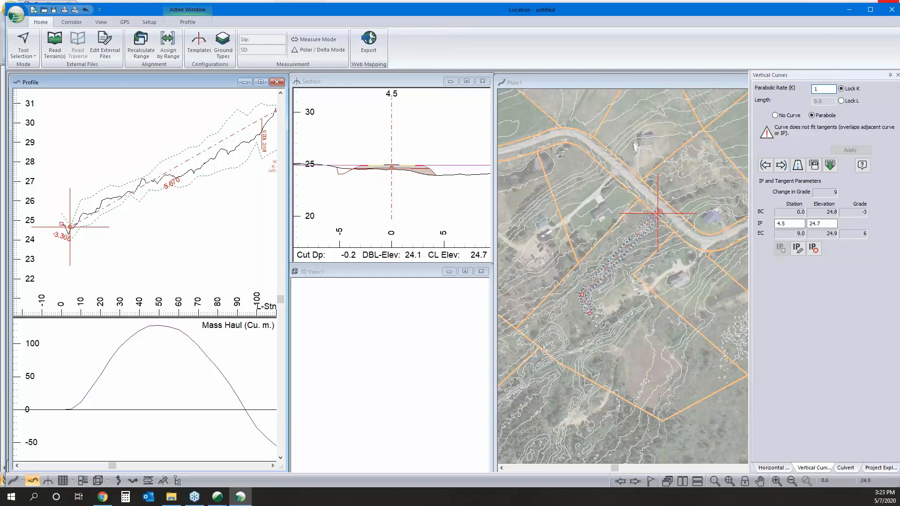
Apply a K 1 parabolic curve at the low intersection point near the start and place the point at station 5.6, elevation 24.5.
{"action": "left_click_drag", "start_coordinate": [70, 226], "coordinate": [72, 225]}
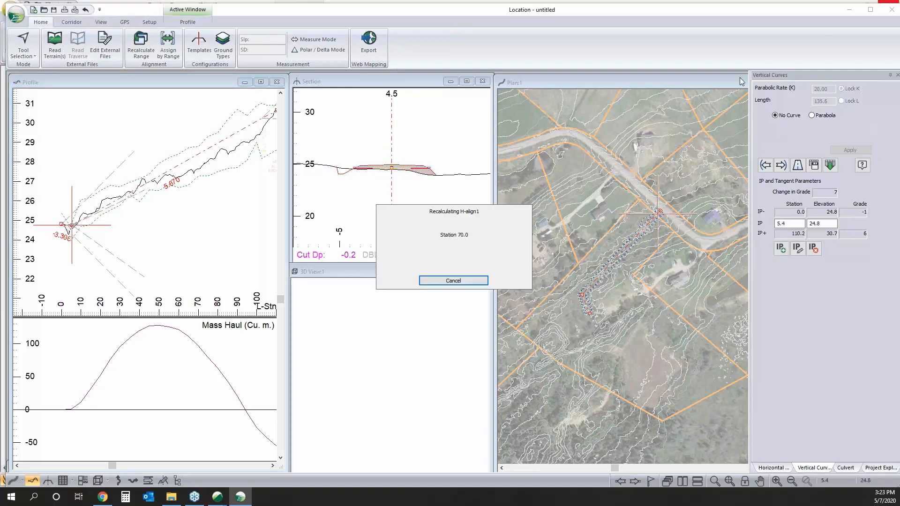
{"action": "left_click", "coordinate": [813, 116]}
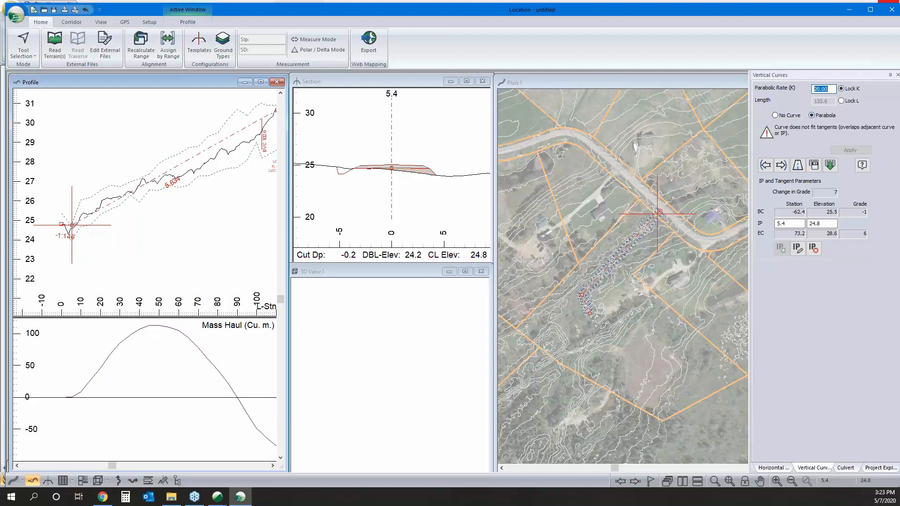
{"action": "type", "text": "1"}
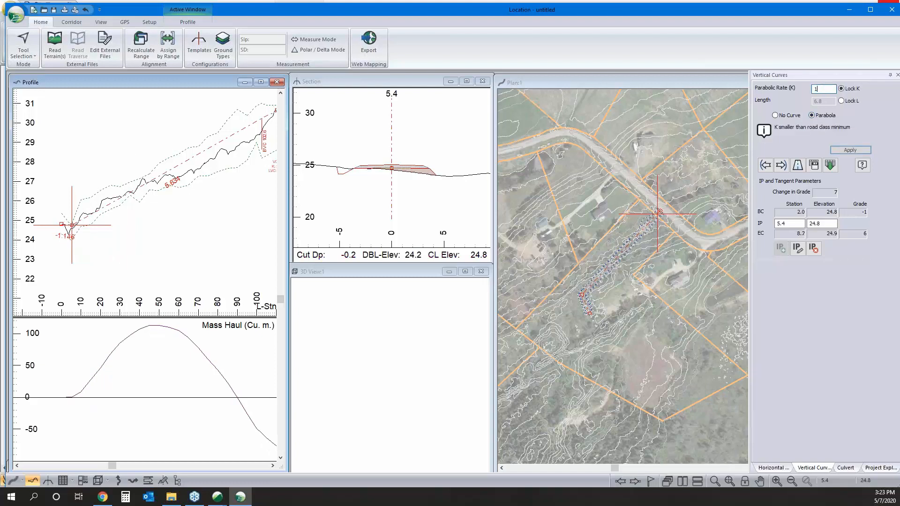
{"action": "left_click", "coordinate": [837, 151]}
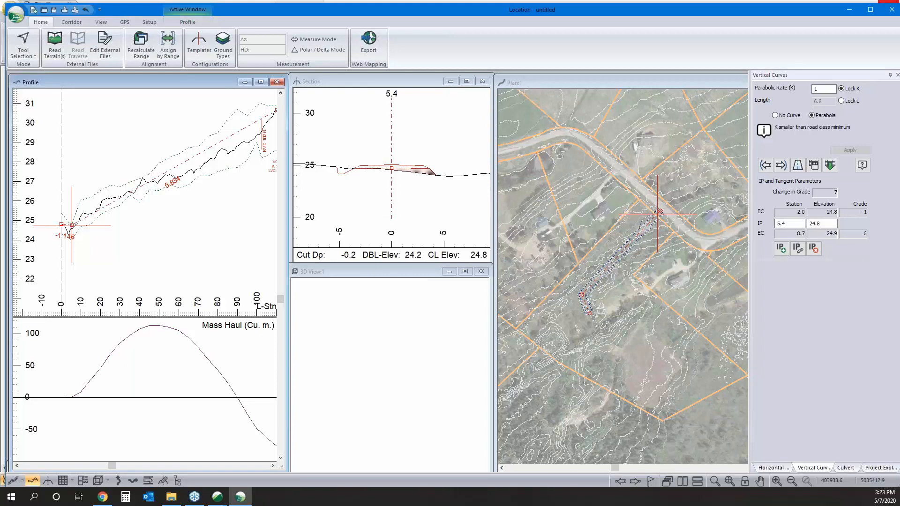
{"action": "left_click_drag", "start_coordinate": [73, 226], "coordinate": [72, 230]}
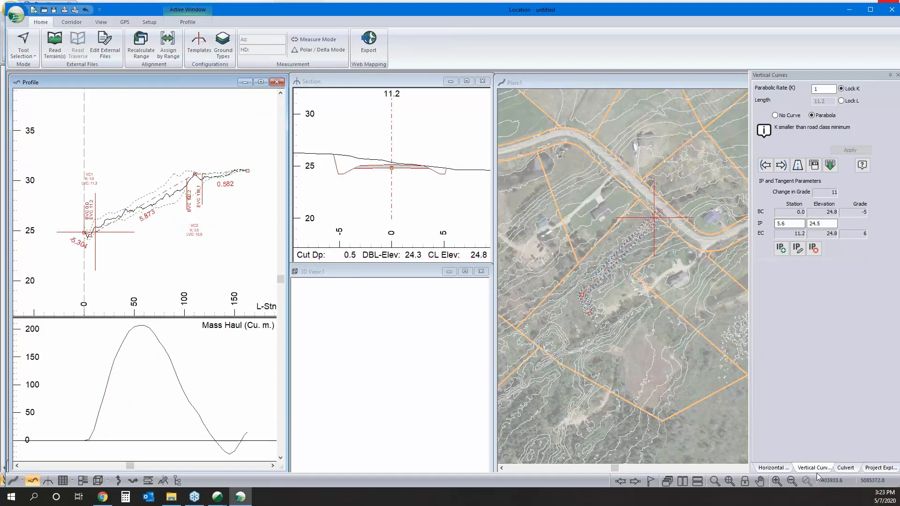
Apply a circular horizontal curve with radius 35 at the alignment's middle intersection point.
{"action": "left_click", "coordinate": [771, 469]}
{"action": "left_click", "coordinate": [784, 214]}
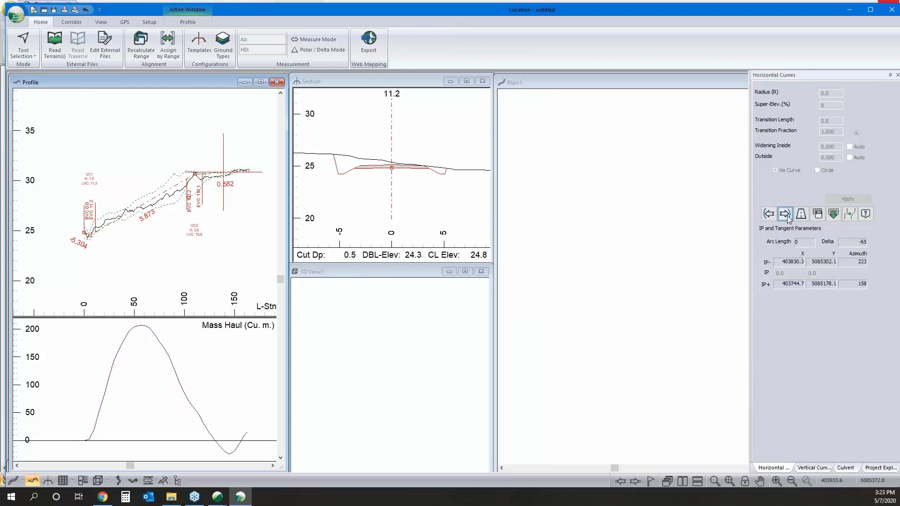
{"action": "left_click", "coordinate": [817, 171]}
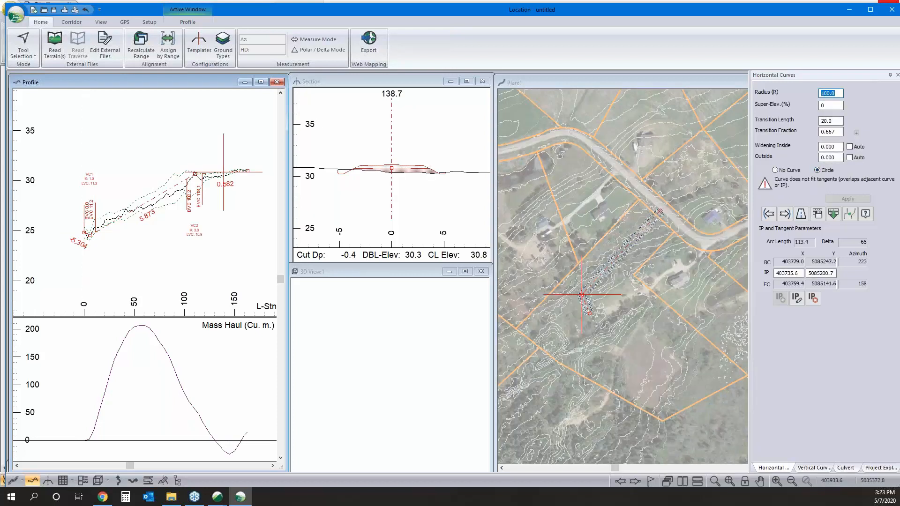
{"action": "type", "text": "35"}
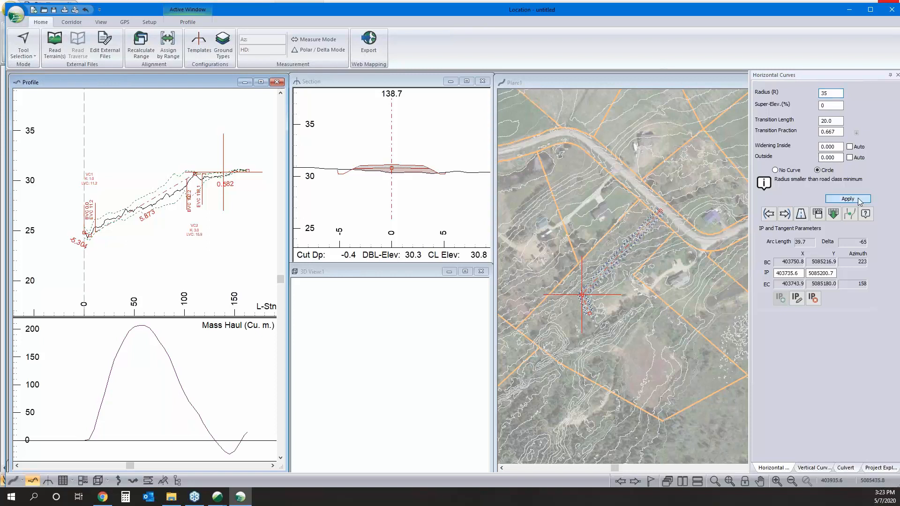
{"action": "left_click", "coordinate": [859, 200]}
{"action": "left_click", "coordinate": [524, 272]}
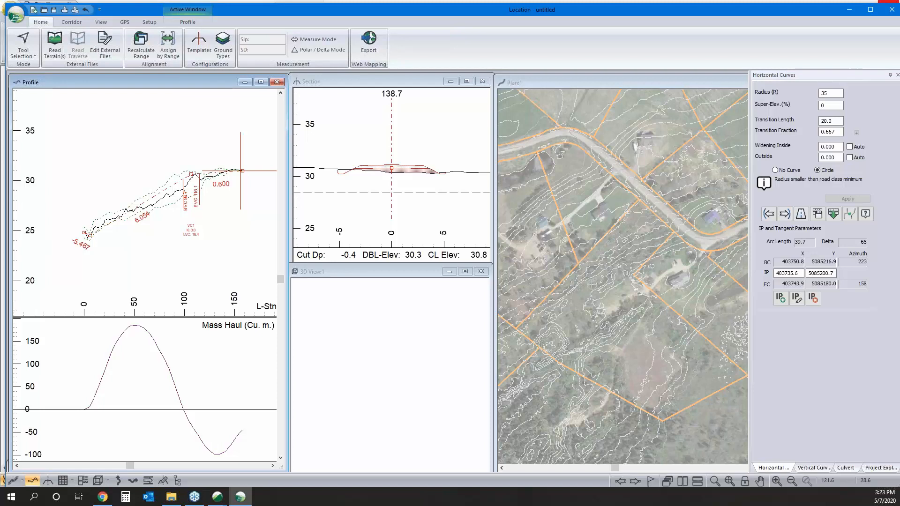
Move the low vertical intersection point near the start of the profile to station 6.9, elevation 24.7.
{"action": "left_click", "coordinate": [820, 469]}
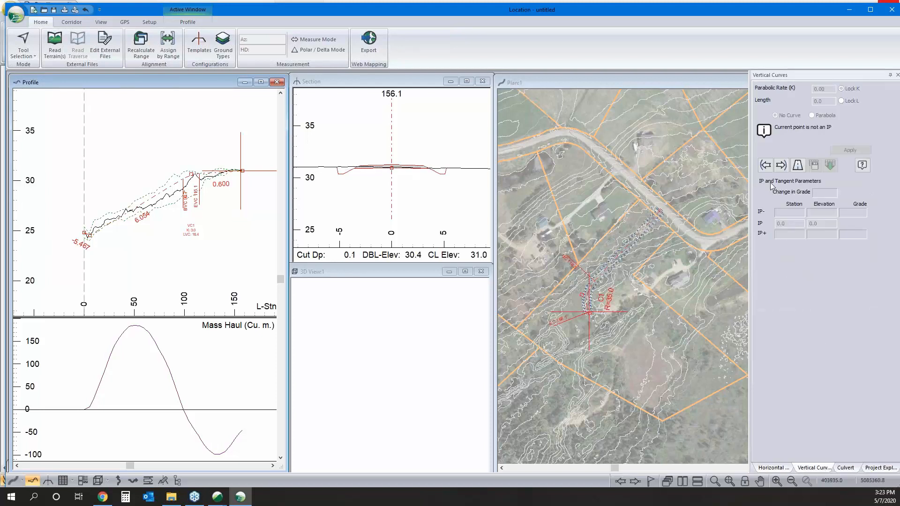
{"action": "left_click", "coordinate": [767, 166]}
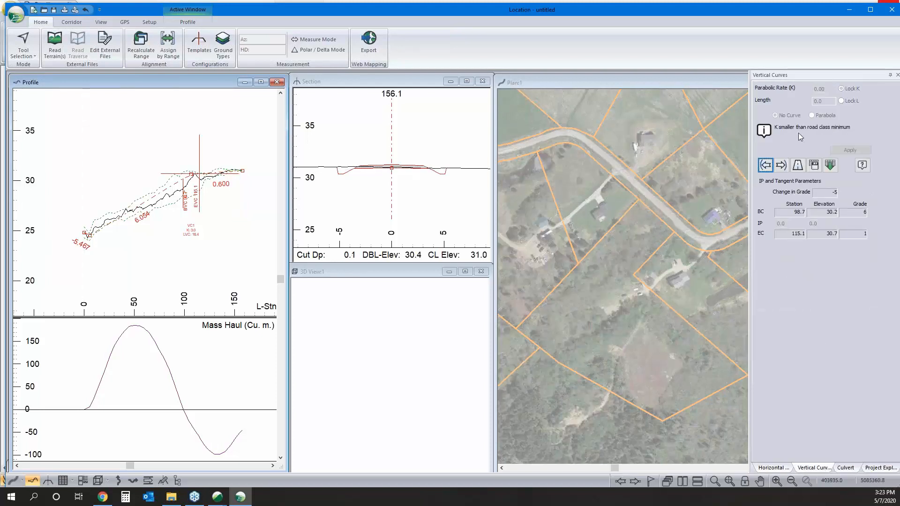
{"action": "left_click", "coordinate": [765, 166]}
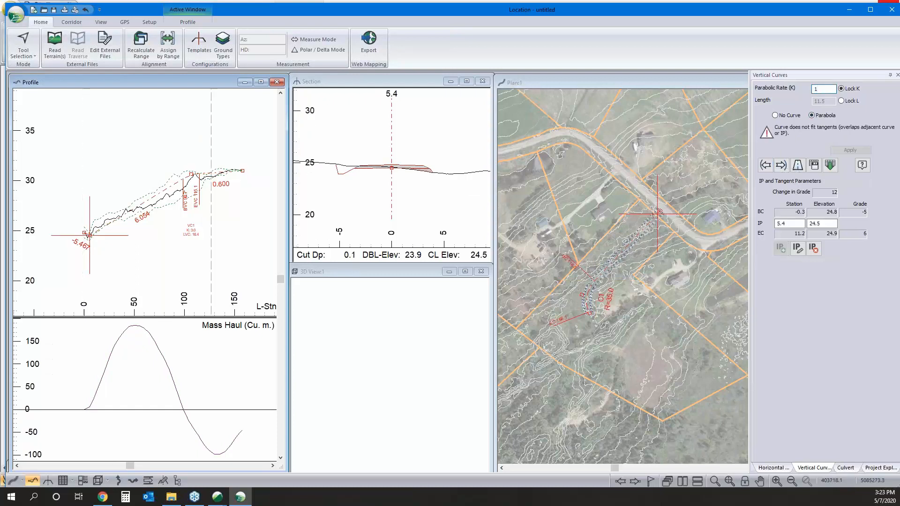
{"action": "scroll", "coordinate": [97, 225], "scroll_direction": "up", "scroll_amount": 3}
{"action": "right_click", "coordinate": [78, 238]}
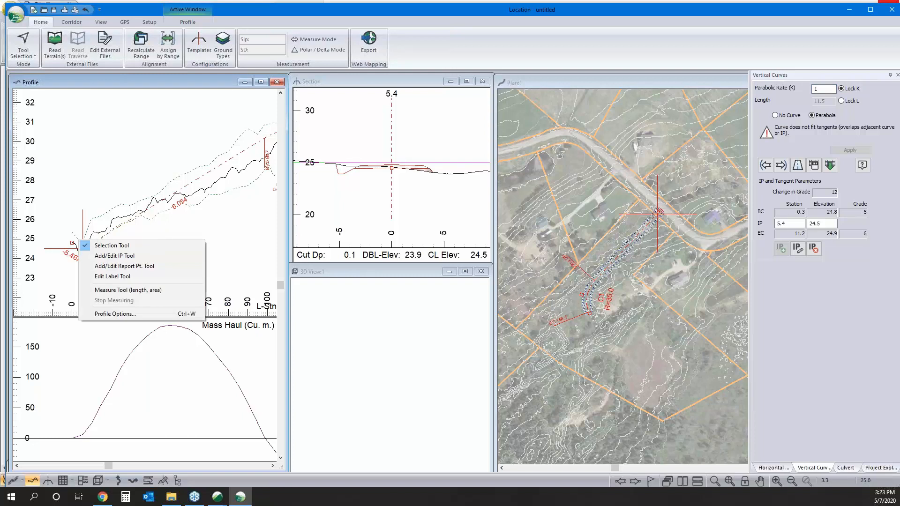
{"action": "left_click", "coordinate": [115, 256]}
{"action": "left_click_drag", "start_coordinate": [82, 248], "coordinate": [85, 244]}
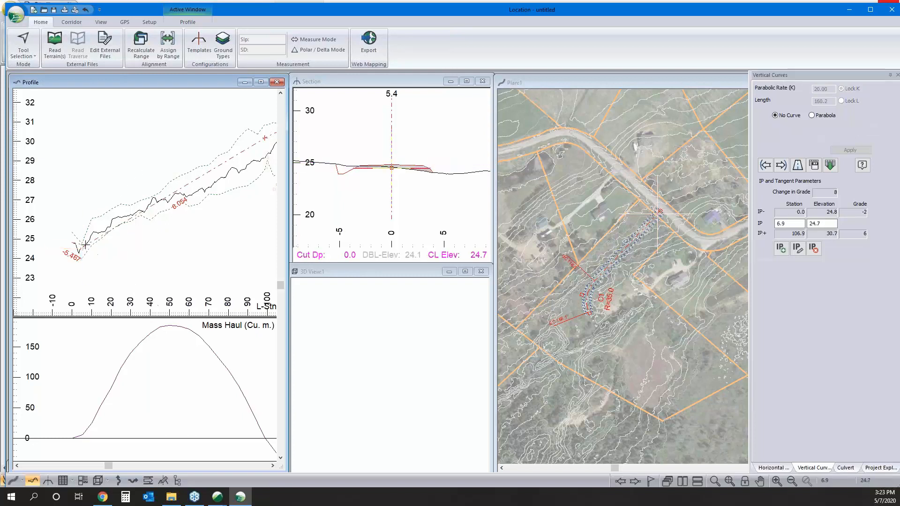
Apply a K 1 parabola at the low vertical intersection point, move the point to station 5.8, elevation 24.5, and return to the Selection Tool.
{"action": "left_click", "coordinate": [813, 115]}
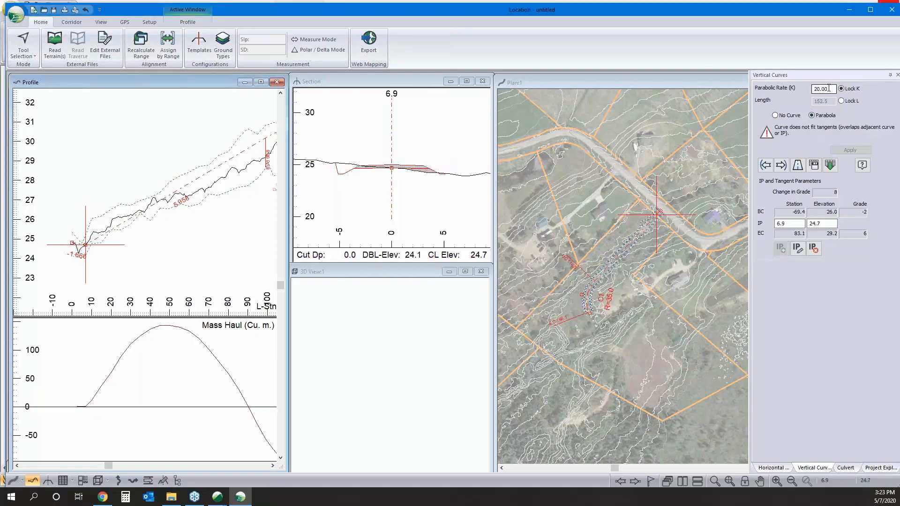
{"action": "double_click", "coordinate": [823, 90]}
{"action": "type", "text": "1"}
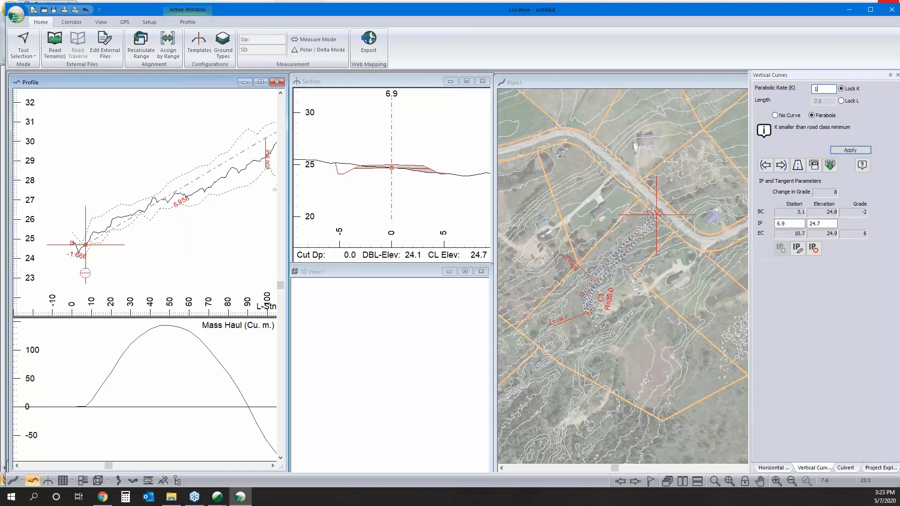
{"action": "left_click", "coordinate": [838, 152]}
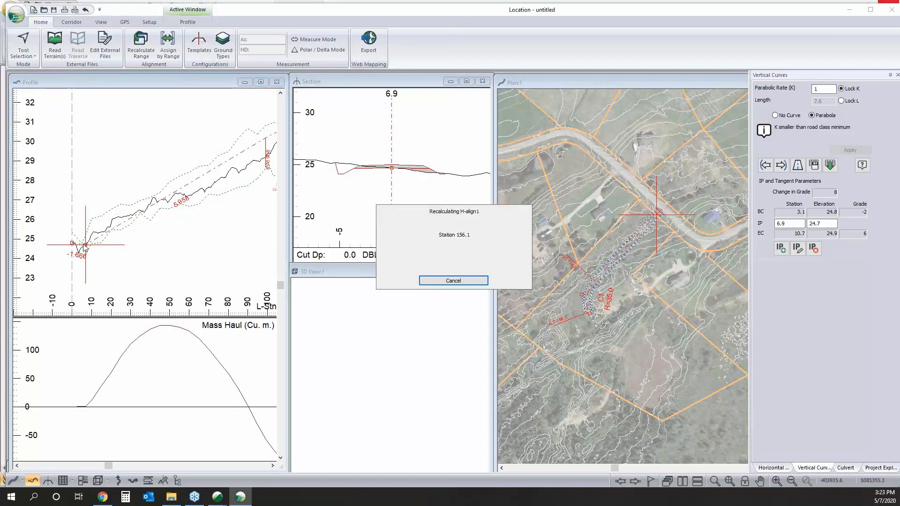
{"action": "left_click_drag", "start_coordinate": [86, 246], "coordinate": [82, 250]}
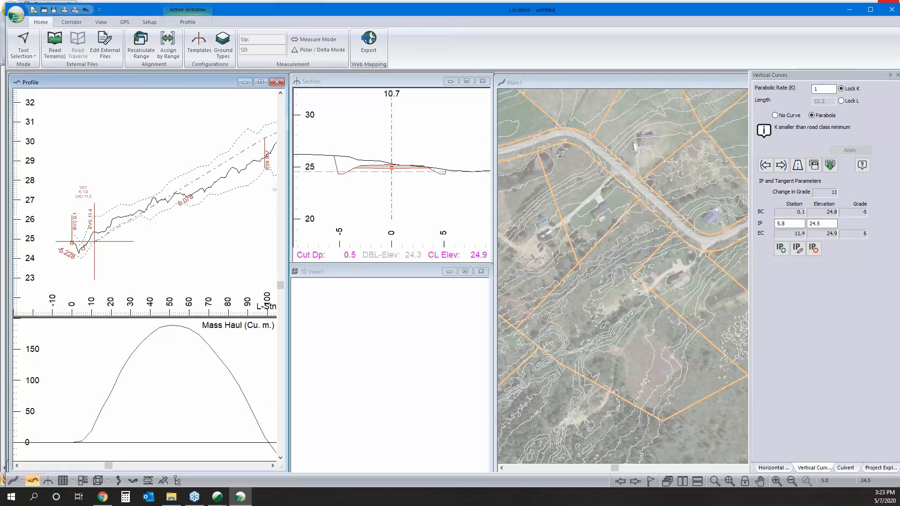
{"action": "right_click", "coordinate": [116, 233]}
{"action": "left_click", "coordinate": [142, 240]}
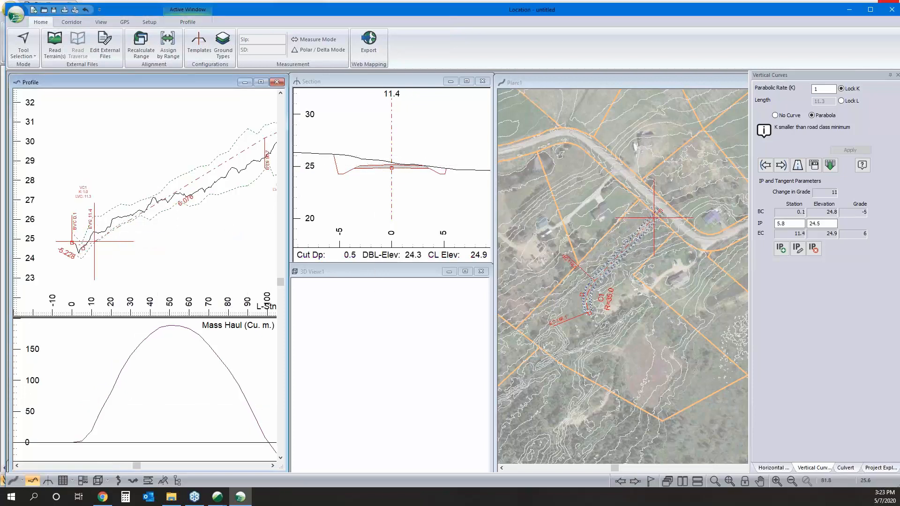
Open the Multi-Plot view and add a new chapter based on the "ChapterTemplate - Example" layout.
{"action": "scroll", "coordinate": [231, 227], "scroll_direction": "down", "scroll_amount": 2}
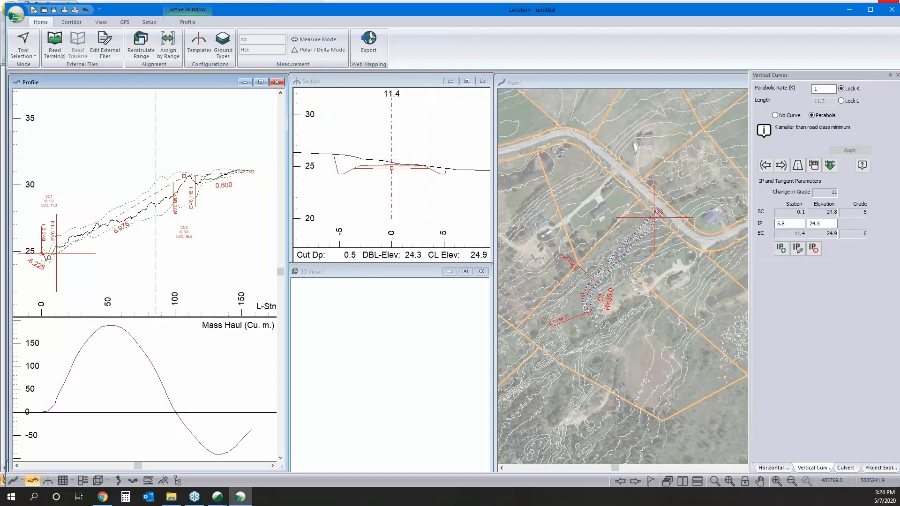
{"action": "scroll", "coordinate": [621, 228], "scroll_direction": "up", "scroll_amount": 3}
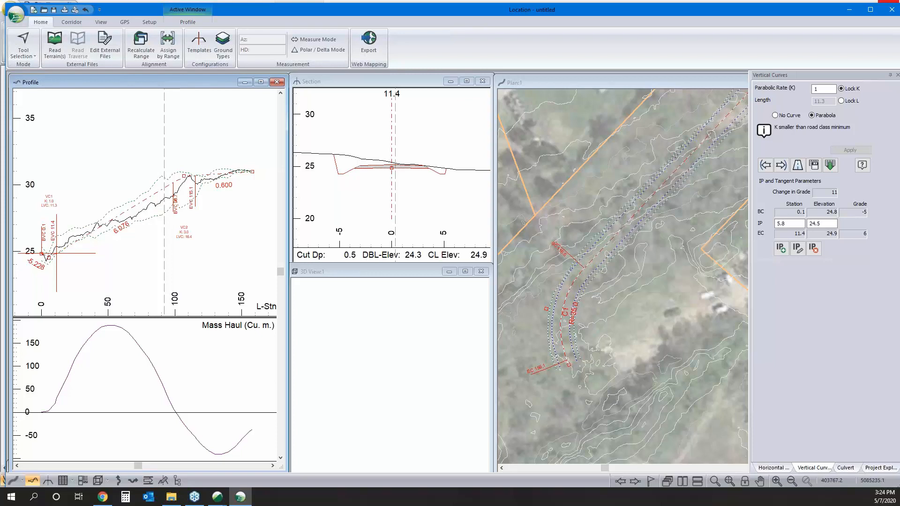
{"action": "scroll", "coordinate": [596, 249], "scroll_direction": "down", "scroll_amount": 3}
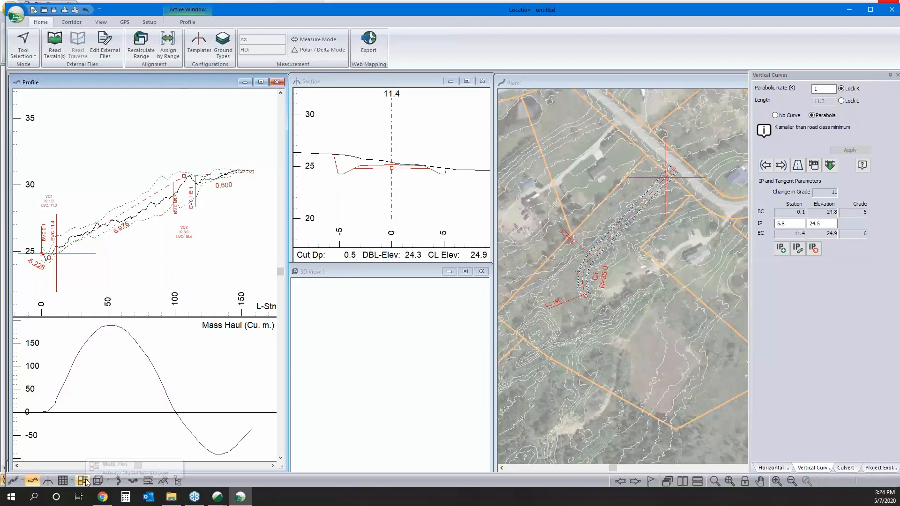
{"action": "left_click", "coordinate": [83, 481]}
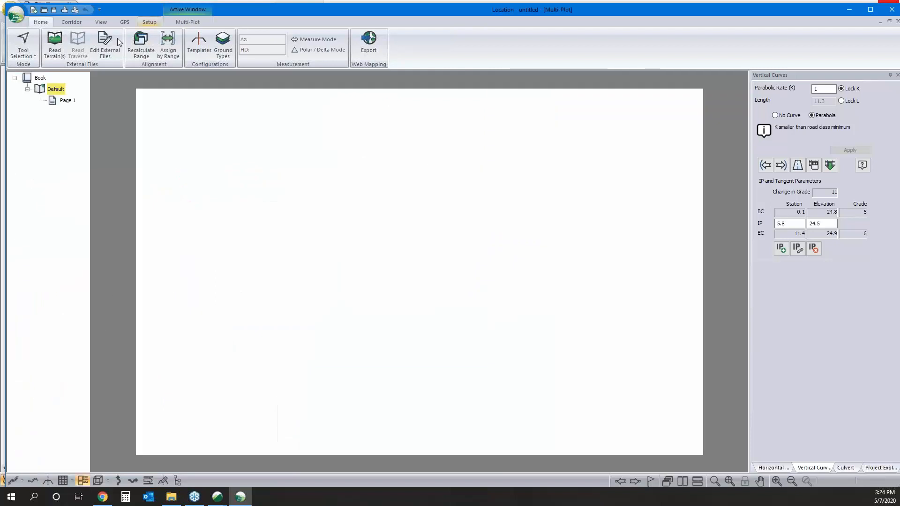
{"action": "left_click", "coordinate": [188, 22]}
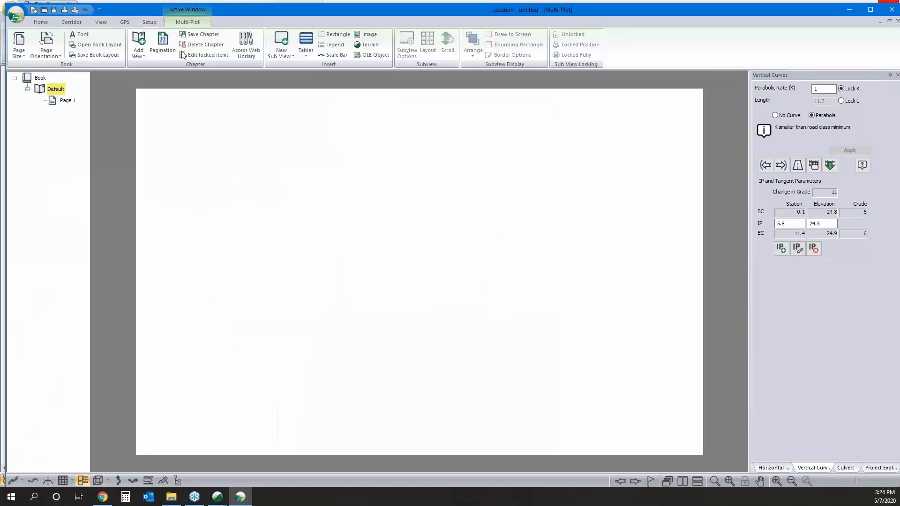
{"action": "left_click", "coordinate": [162, 44]}
{"action": "left_click", "coordinate": [138, 44]}
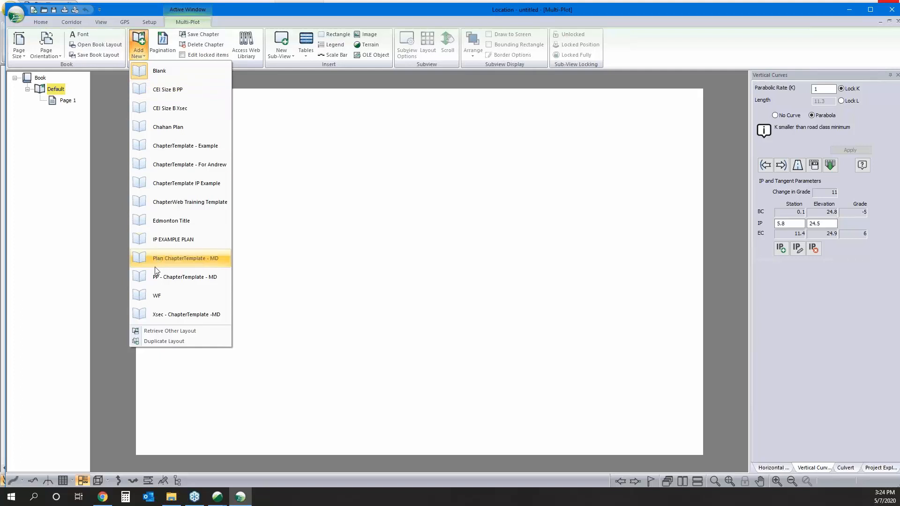
{"action": "left_click", "coordinate": [194, 146]}
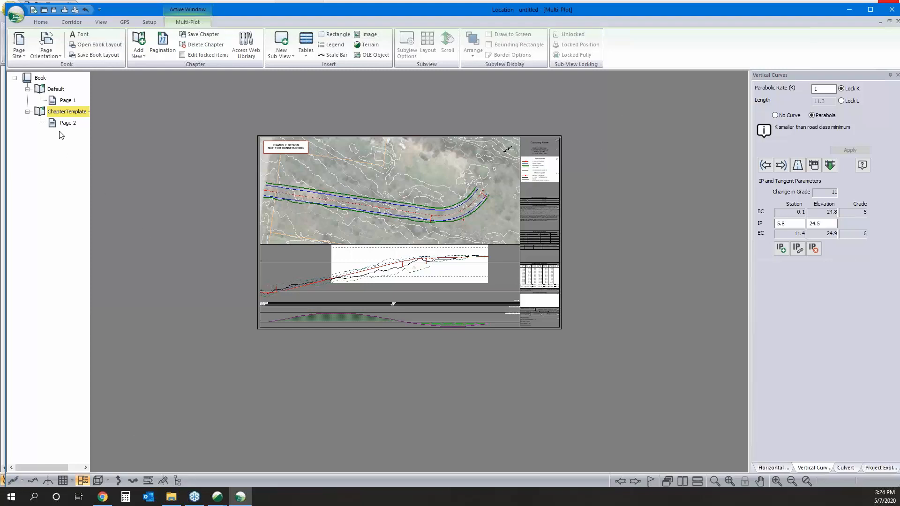
Set the multi-plot page size to Size D and inspect the sheet's plan, profile and mass haul areas.
{"action": "left_click", "coordinate": [18, 48]}
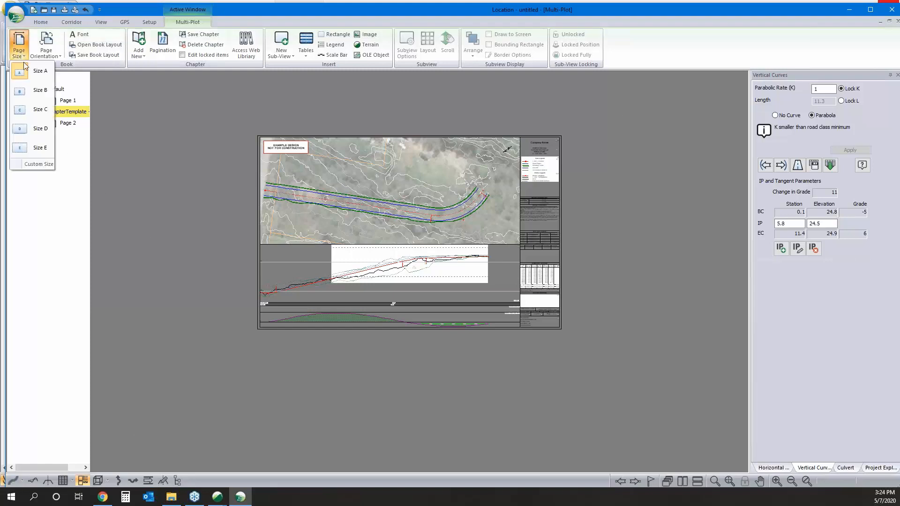
{"action": "left_click", "coordinate": [40, 129]}
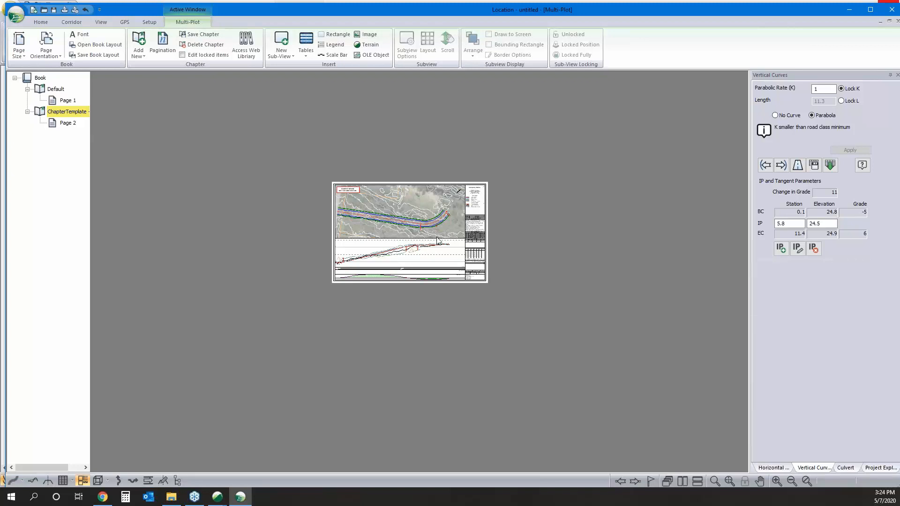
{"action": "scroll", "coordinate": [419, 242], "scroll_direction": "up", "scroll_amount": 3}
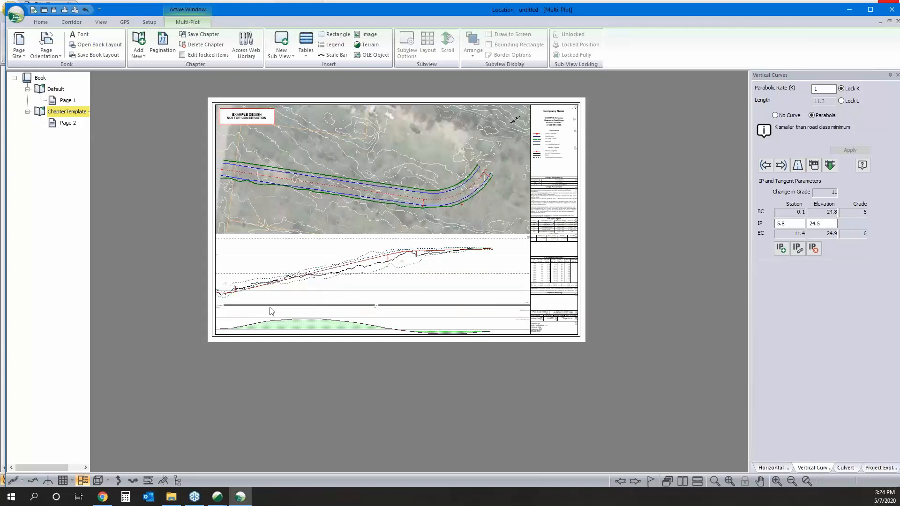
{"action": "scroll", "coordinate": [270, 311], "scroll_direction": "up", "scroll_amount": 5}
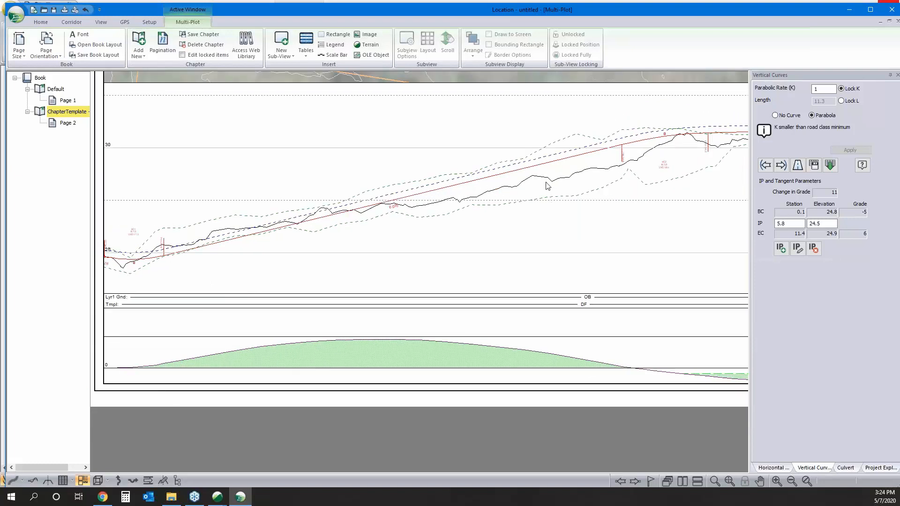
{"action": "scroll", "coordinate": [539, 193], "scroll_direction": "down", "scroll_amount": 6}
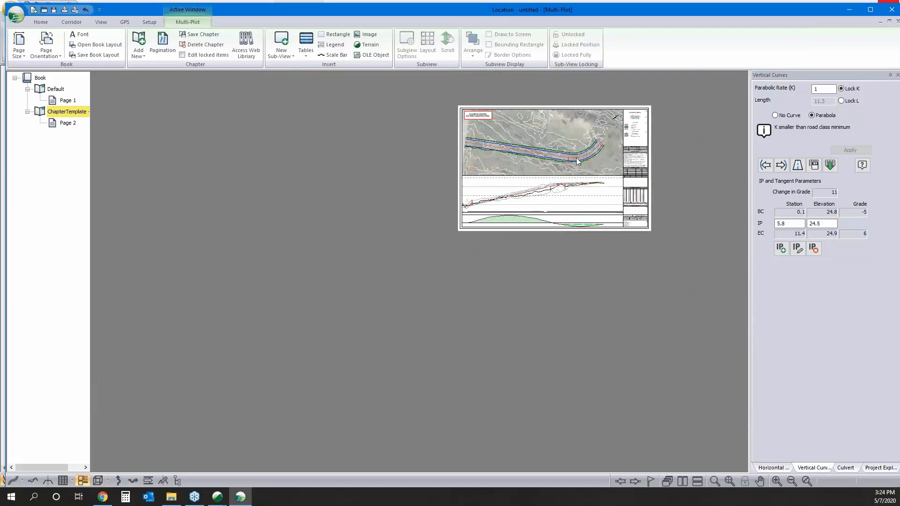
{"action": "scroll", "coordinate": [578, 162], "scroll_direction": "up", "scroll_amount": 4}
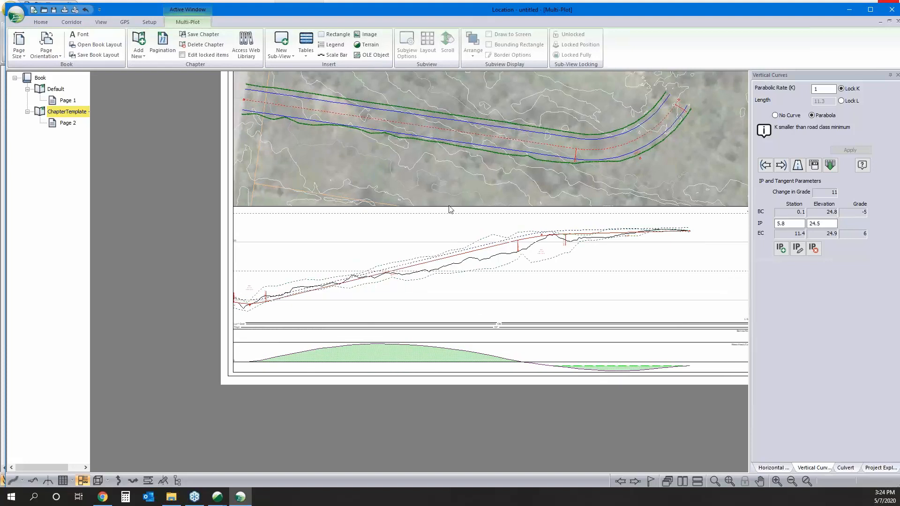
{"action": "scroll", "coordinate": [429, 211], "scroll_direction": "down", "scroll_amount": 2}
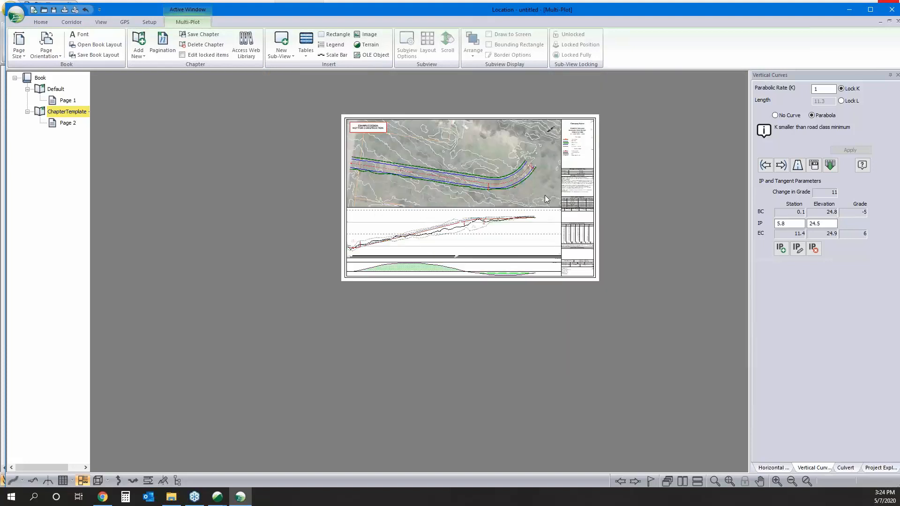
Check the design's projection, datum and zone in the Location Setup, leaving the settings as they are.
{"action": "left_click", "coordinate": [149, 22]}
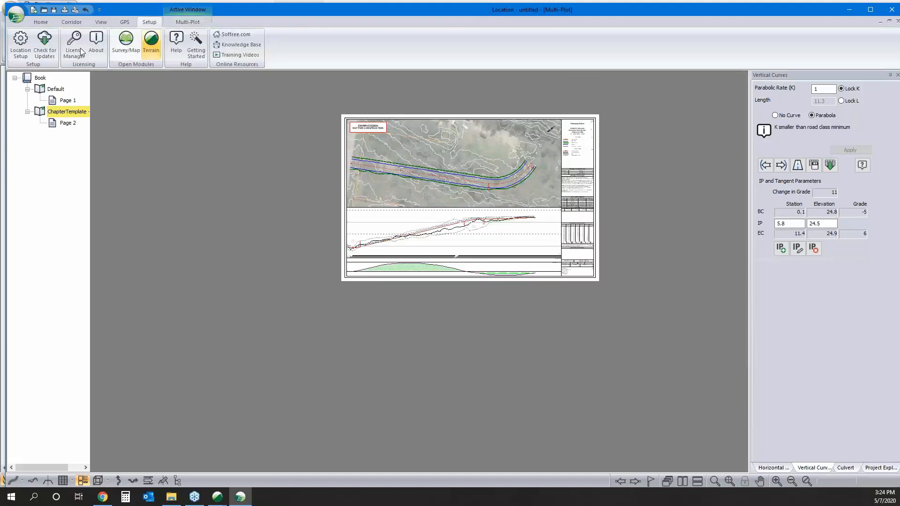
{"action": "left_click", "coordinate": [18, 51]}
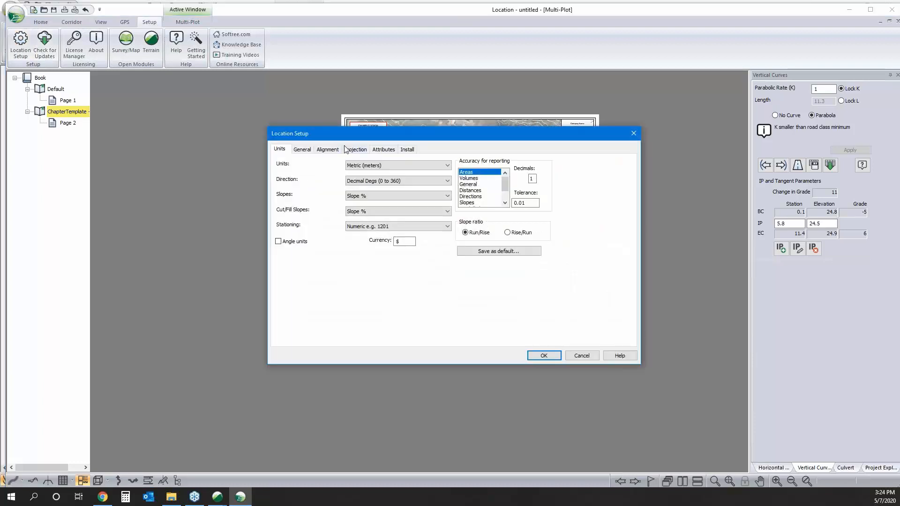
{"action": "left_click", "coordinate": [354, 150]}
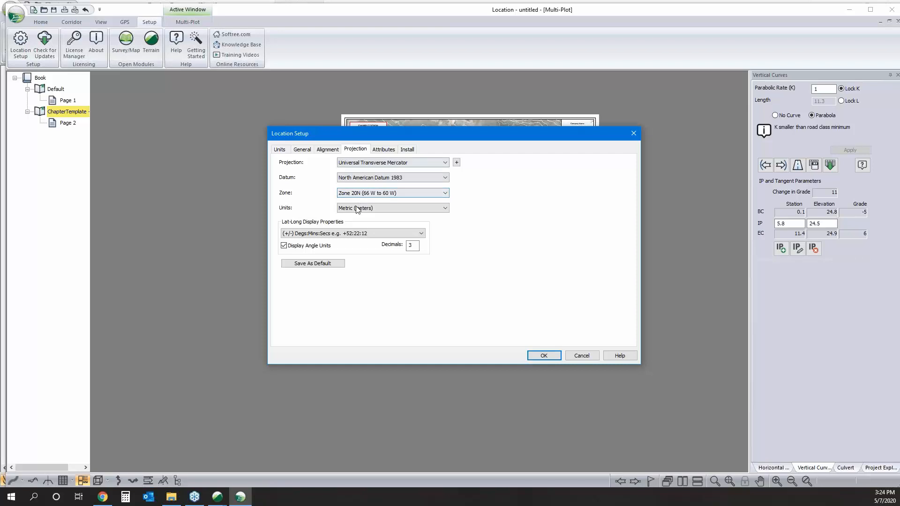
{"action": "left_click", "coordinate": [581, 355]}
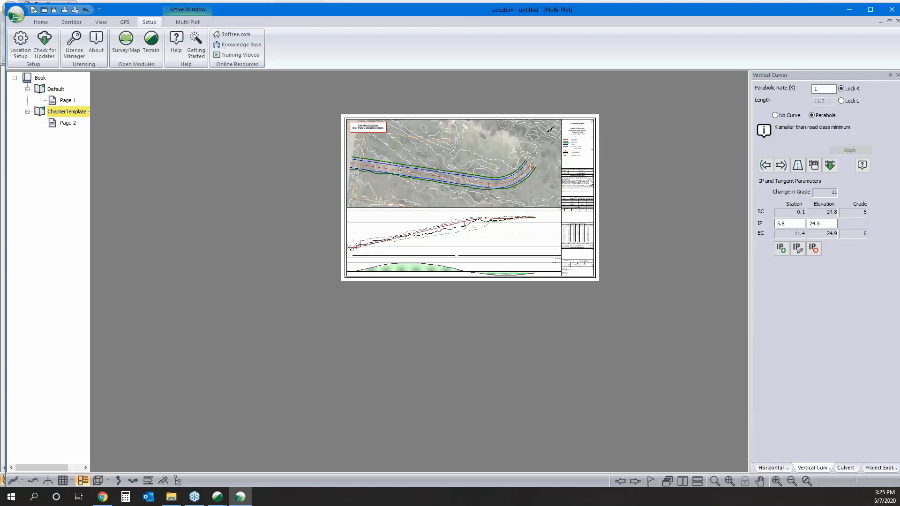
Delete the Default chapter from the plot book and export the remaining sheet as an AVENZA zip named "example design", accepting the rotated plan view.
{"action": "right_click", "coordinate": [62, 89]}
{"action": "left_click", "coordinate": [96, 94]}
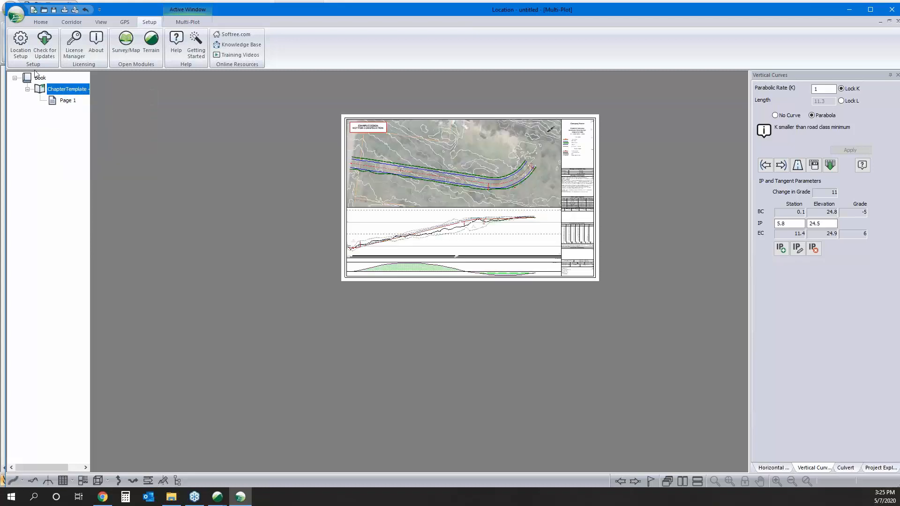
{"action": "left_click", "coordinate": [17, 18]}
{"action": "left_click", "coordinate": [33, 100]}
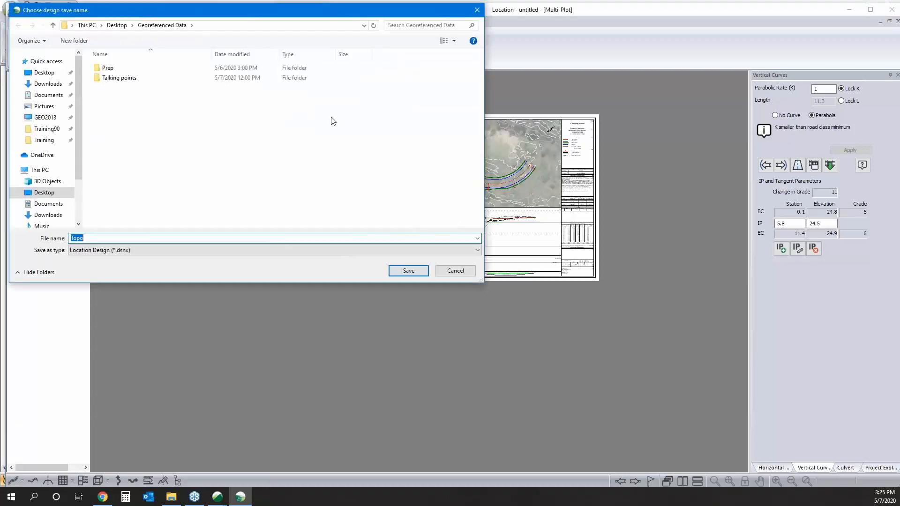
{"action": "left_click", "coordinate": [128, 250]}
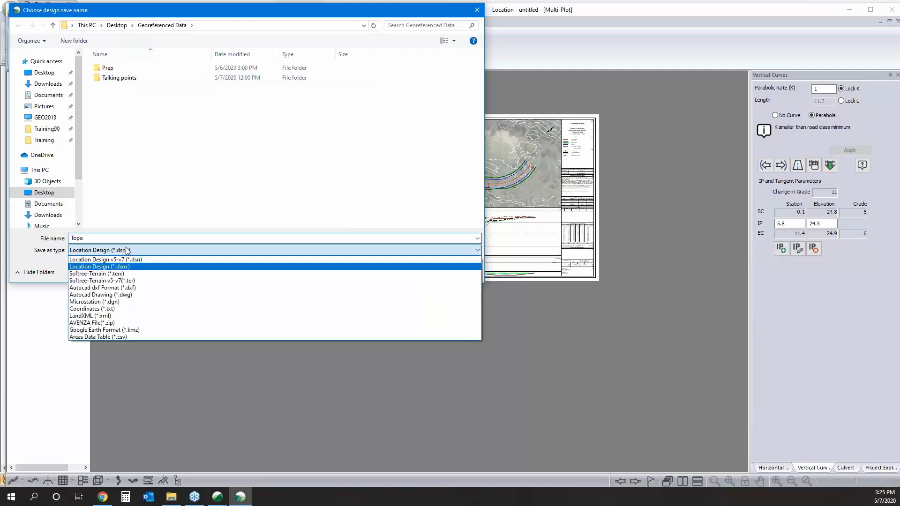
{"action": "left_click", "coordinate": [106, 324]}
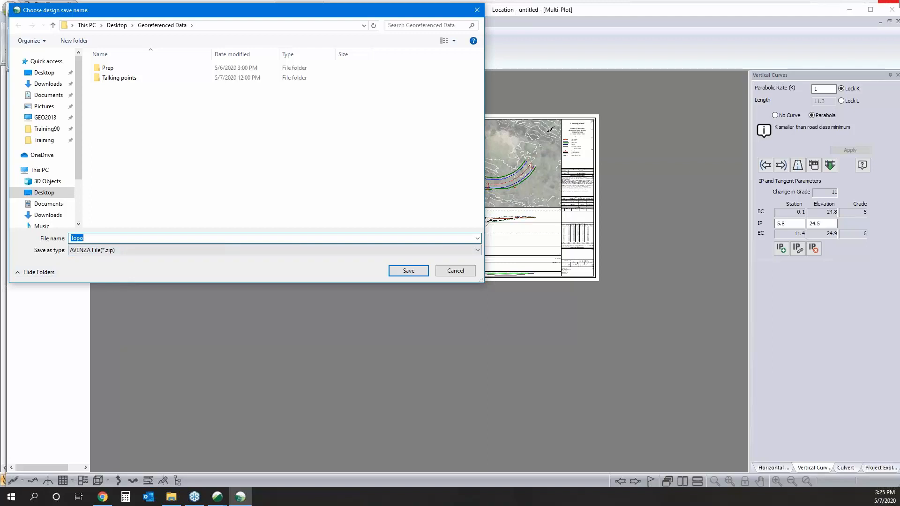
{"action": "key", "text": "BackSpace"}
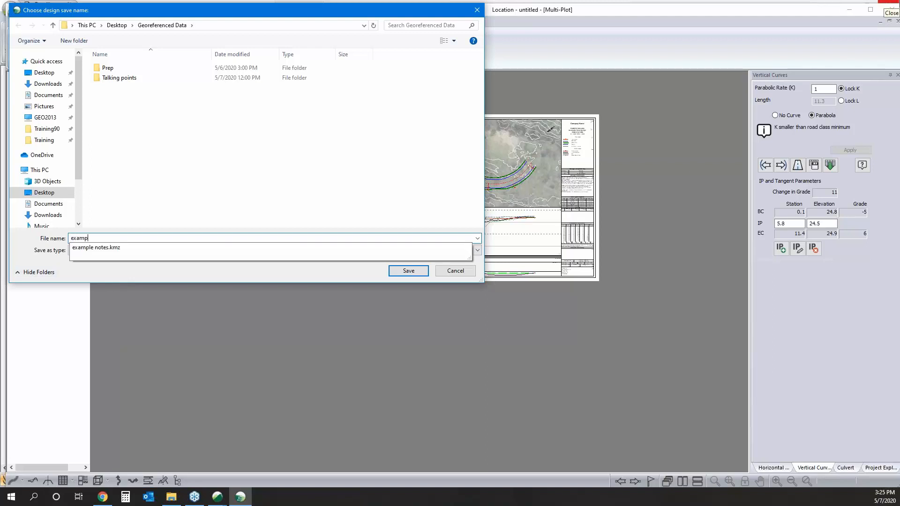
{"action": "type", "text": "example design"}
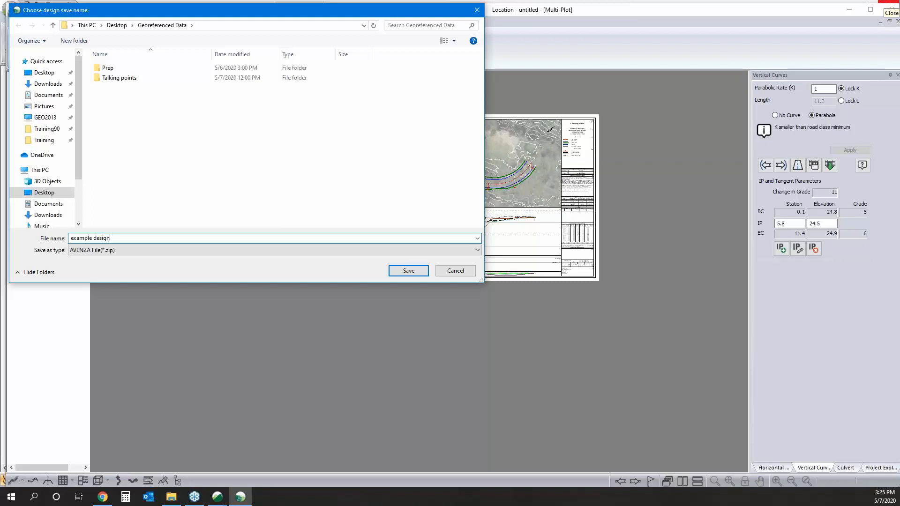
{"action": "left_click", "coordinate": [412, 273]}
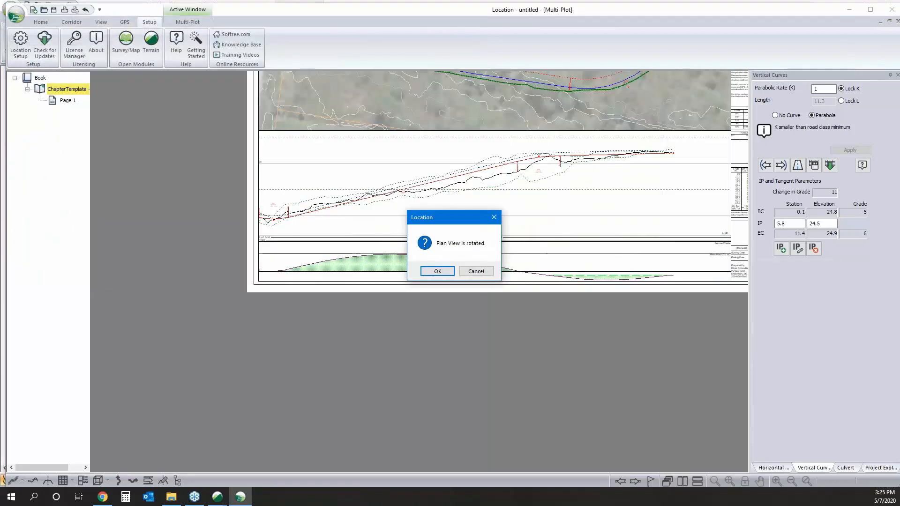
{"action": "left_click", "coordinate": [438, 272]}
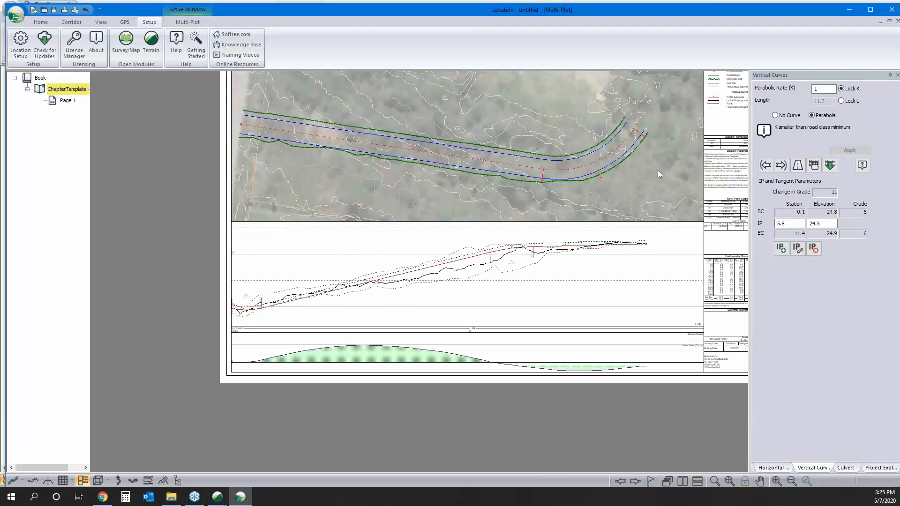
Minimize the Location and Terrain windows and open the Georeferenced Data folder from the desktop in File Explorer.
{"action": "left_click", "coordinate": [849, 10]}
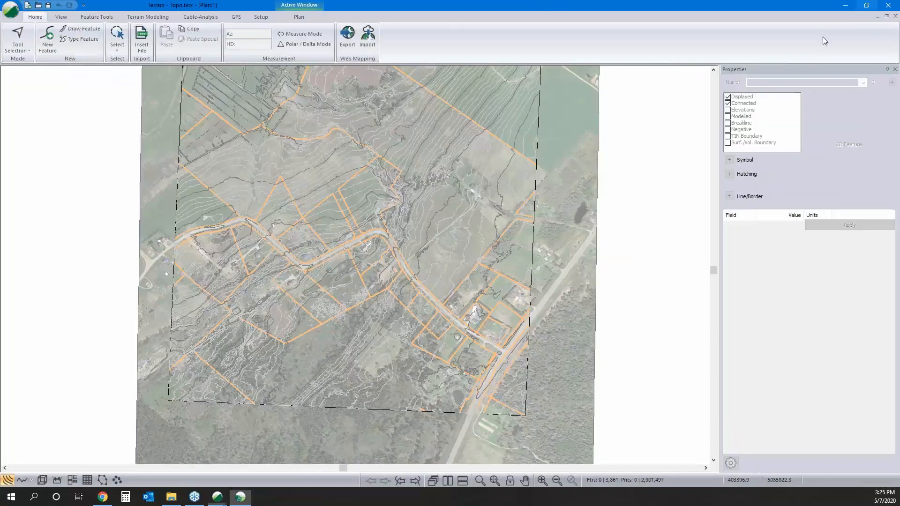
{"action": "left_click", "coordinate": [847, 6]}
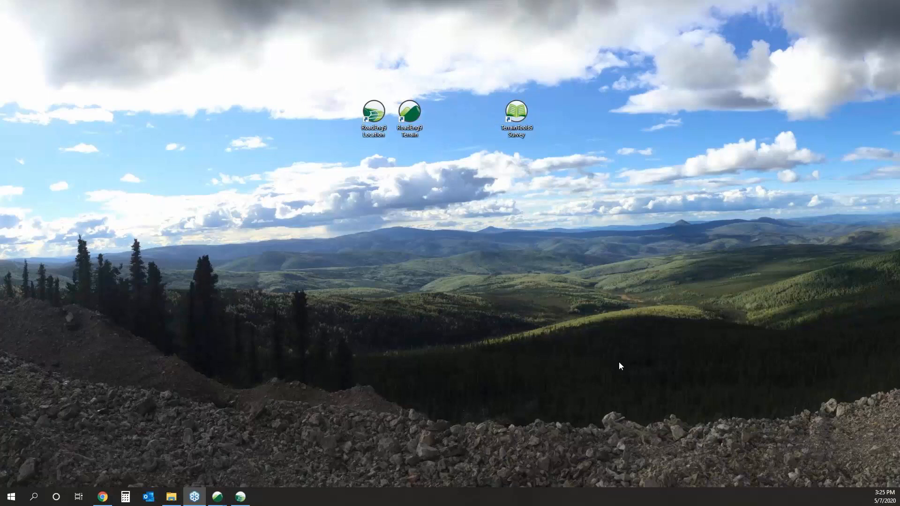
{"action": "left_click_drag", "start_coordinate": [619, 362], "coordinate": [561, 256]}
{"action": "left_click", "coordinate": [533, 260]}
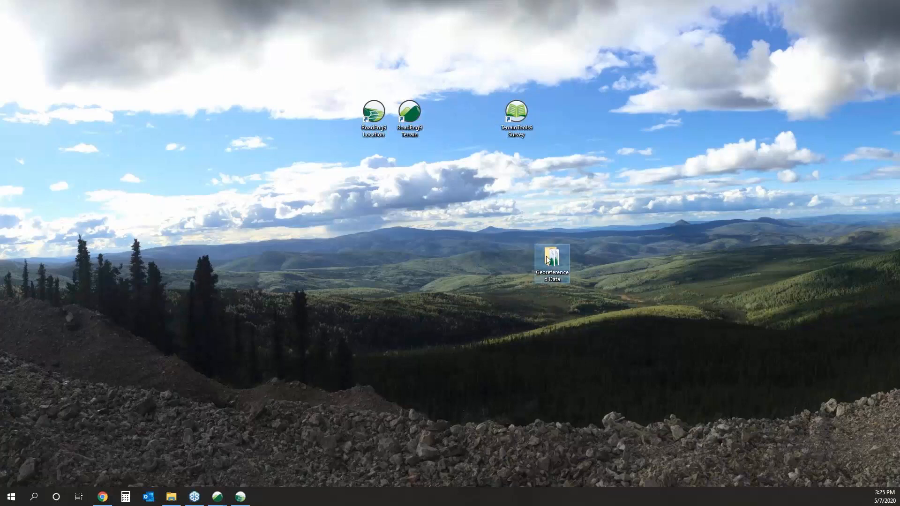
{"action": "double_click", "coordinate": [548, 260]}
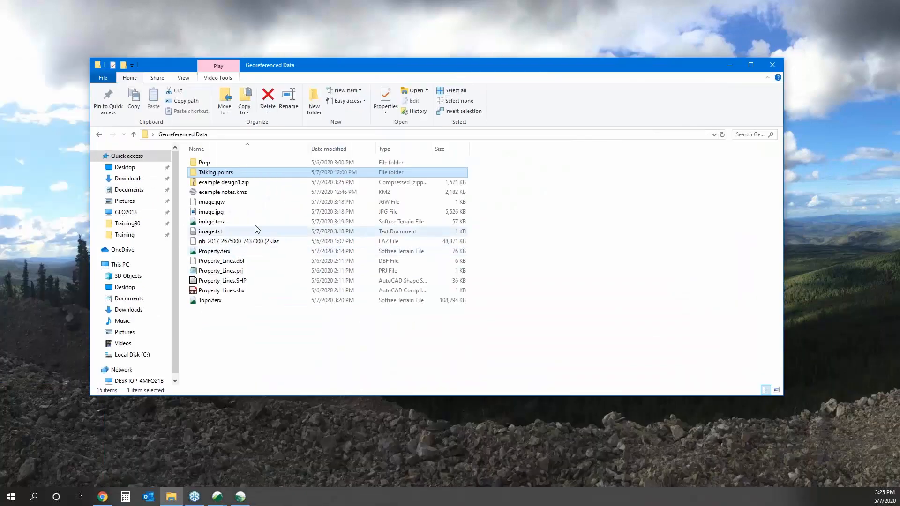
Try to duplicate example design1.zip within the Georeferenced Data folder, and copy the archive to the clipboard again.
{"action": "left_click", "coordinate": [241, 184]}
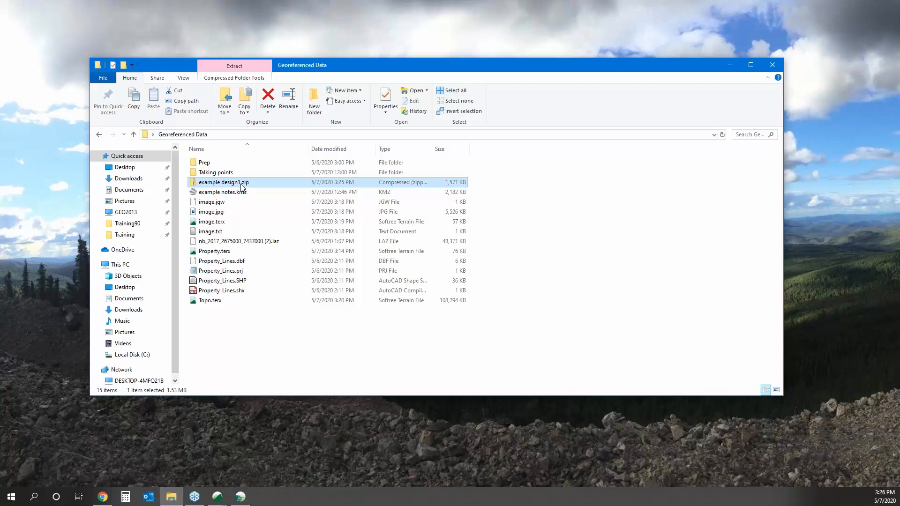
{"action": "right_click_drag", "start_coordinate": [241, 186], "coordinate": [248, 188]}
{"action": "left_click", "coordinate": [264, 341]}
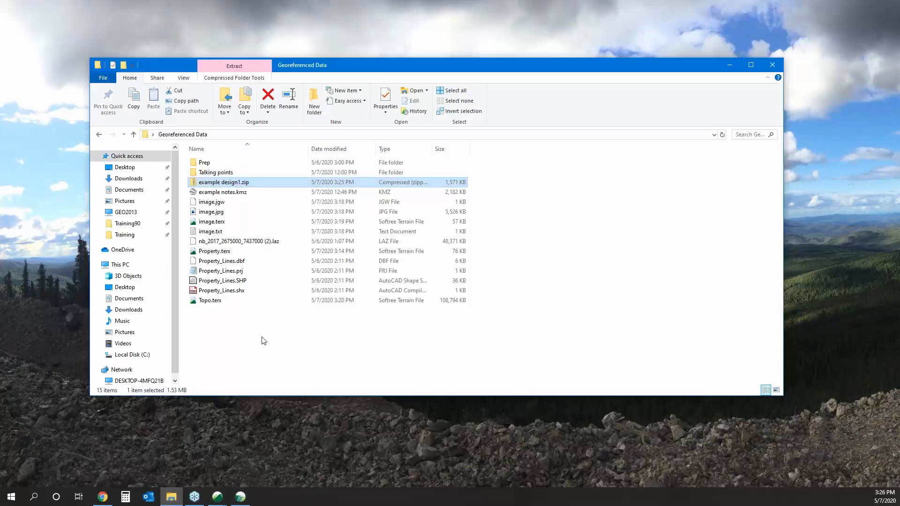
{"action": "right_click", "coordinate": [234, 183]}
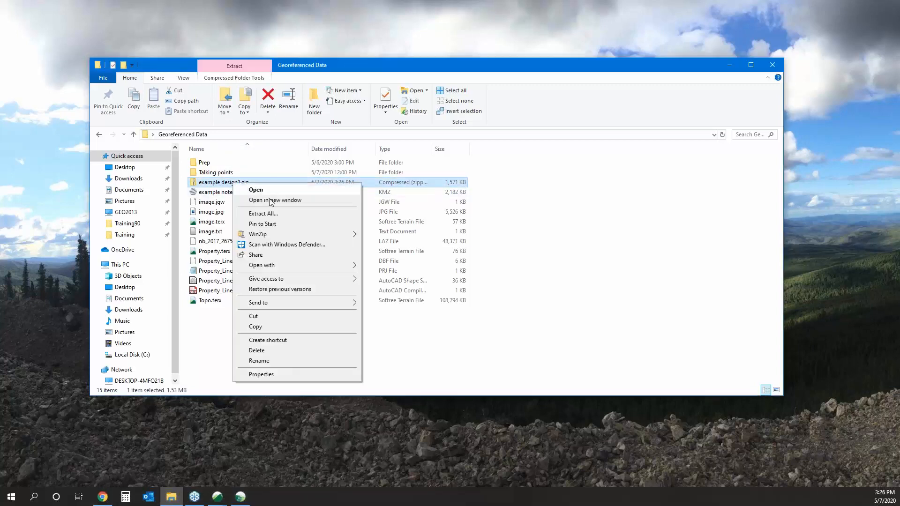
{"action": "left_click", "coordinate": [271, 327]}
{"action": "right_click", "coordinate": [247, 219]}
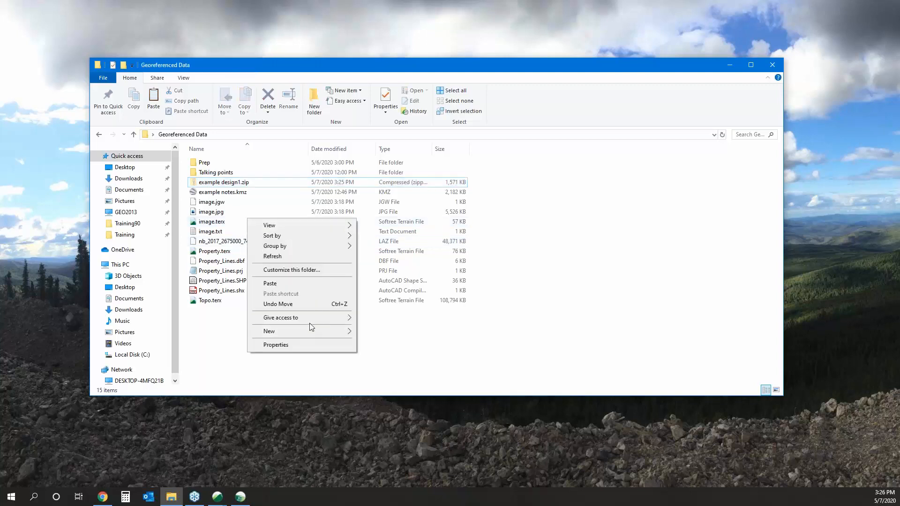
{"action": "left_click", "coordinate": [314, 284]}
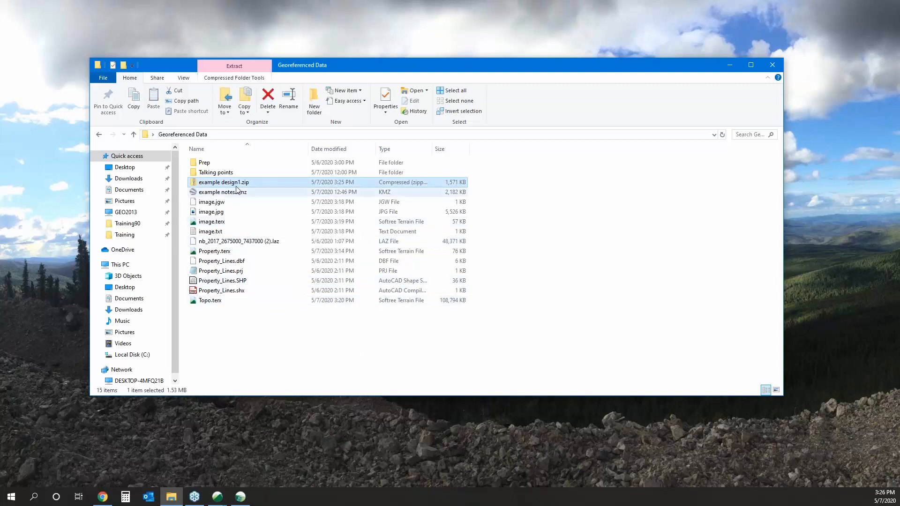
{"action": "right_click", "coordinate": [224, 182]}
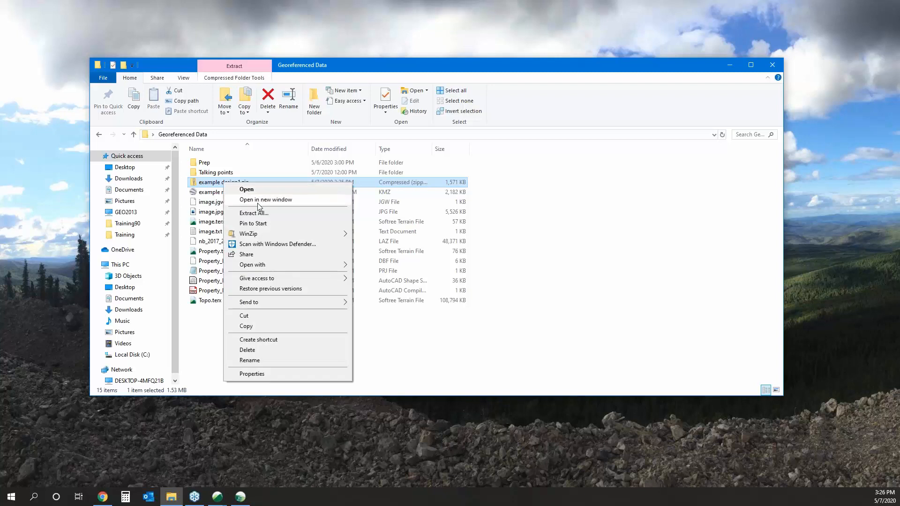
{"action": "left_click", "coordinate": [264, 325]}
Examine Example Design1.jpg in the Example Design1 folder under Talking points, close the image and return to Talking points.
{"action": "double_click", "coordinate": [220, 172]}
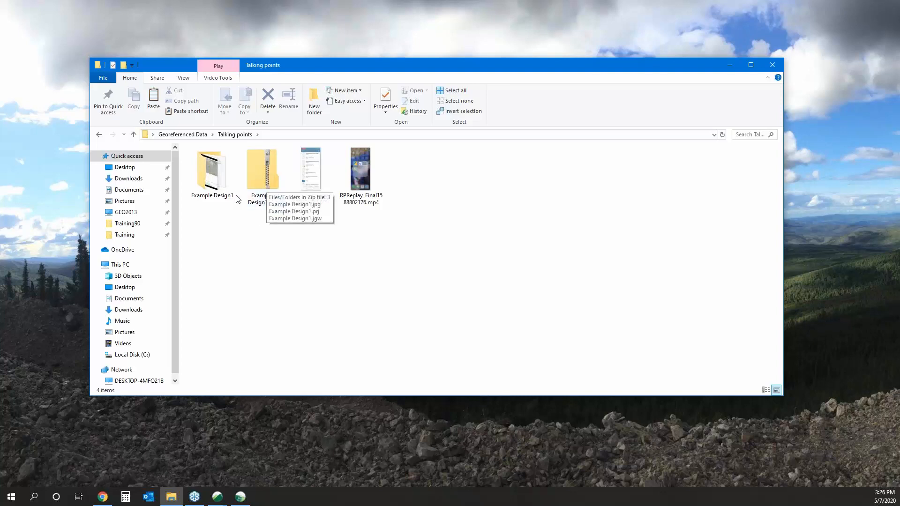
{"action": "double_click", "coordinate": [208, 187]}
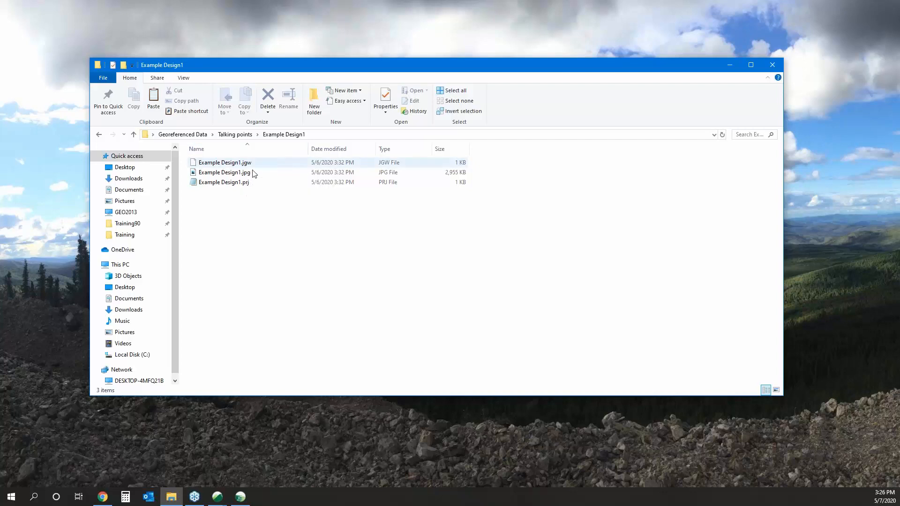
{"action": "left_click", "coordinate": [229, 177]}
{"action": "double_click", "coordinate": [229, 176]}
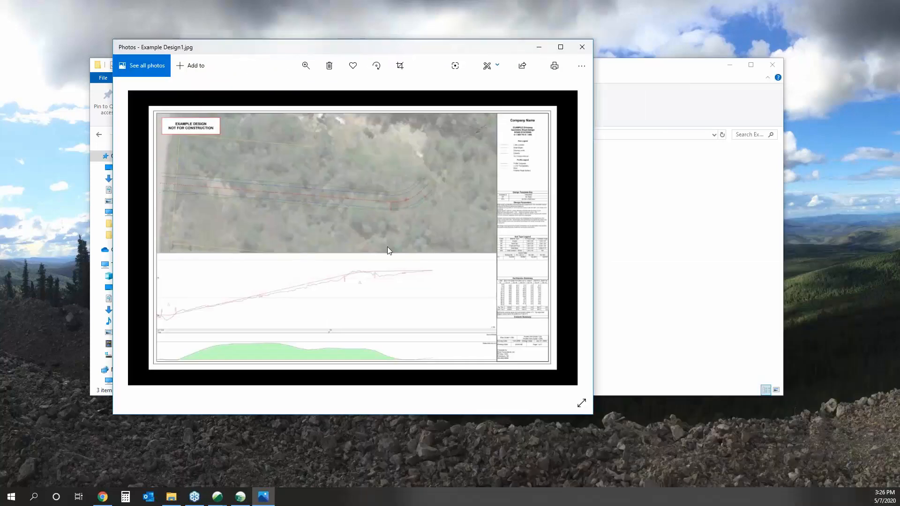
{"action": "scroll", "coordinate": [387, 249], "scroll_direction": "up", "scroll_amount": 1}
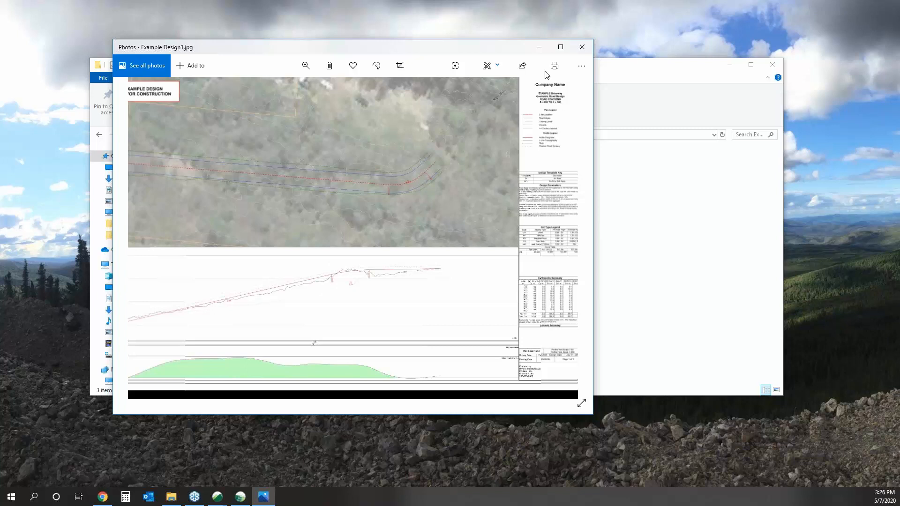
{"action": "left_click", "coordinate": [582, 46]}
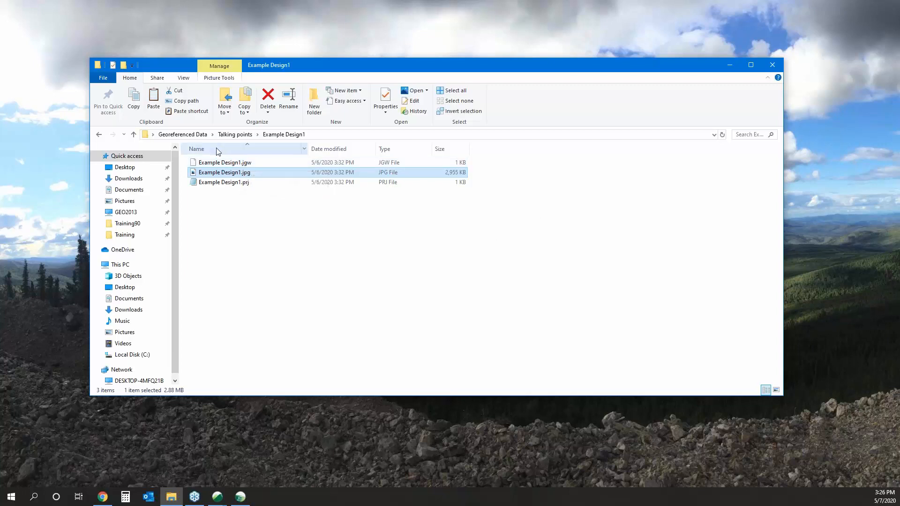
{"action": "left_click", "coordinate": [239, 134]}
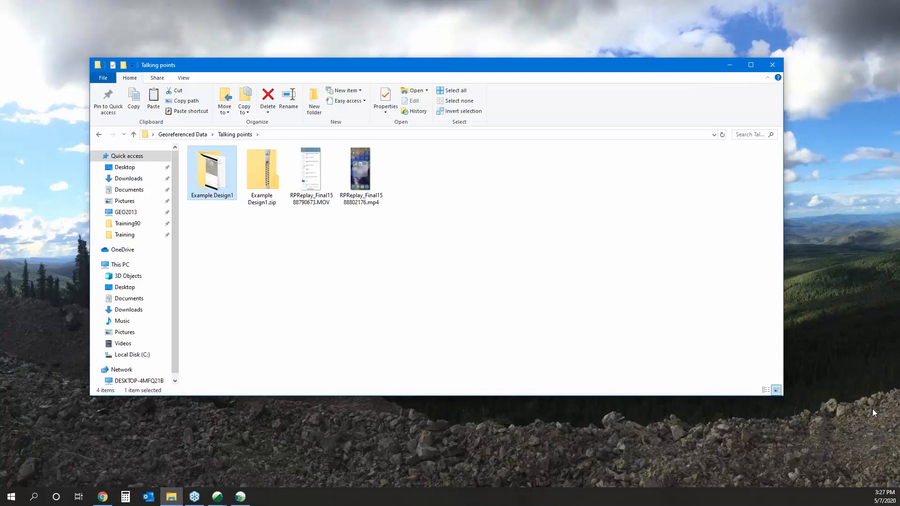
Switch to iTunes and review the Avenza Maps documents in the connected iPhone's File Sharing list.
{"action": "left_click", "coordinate": [880, 375]}
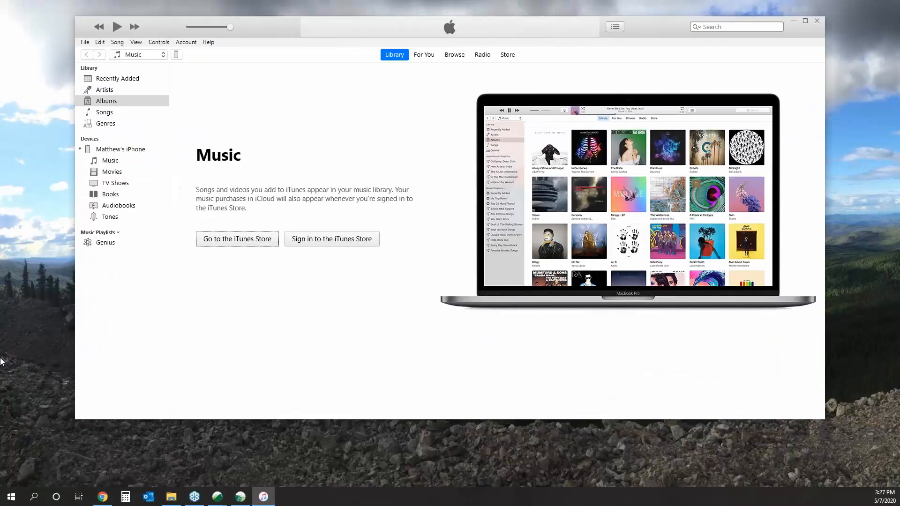
{"action": "left_click", "coordinate": [176, 55]}
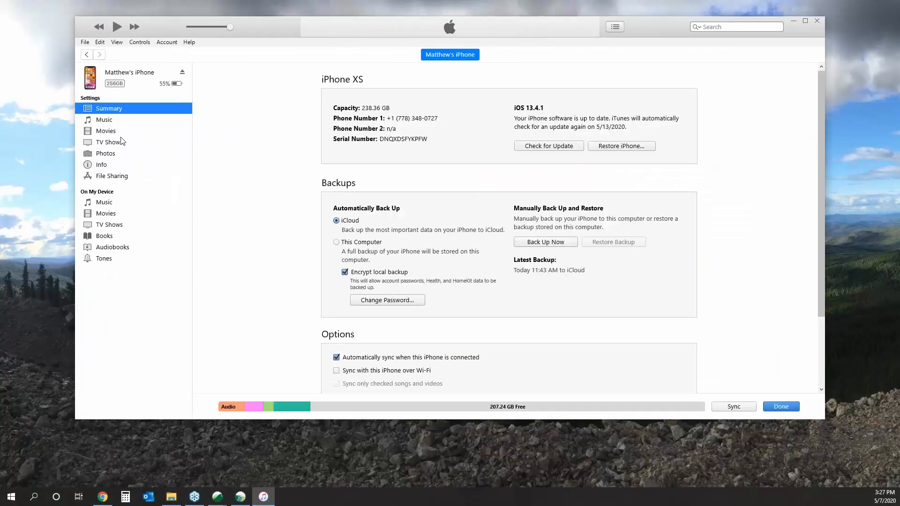
{"action": "left_click", "coordinate": [106, 177]}
{"action": "left_click", "coordinate": [275, 138]}
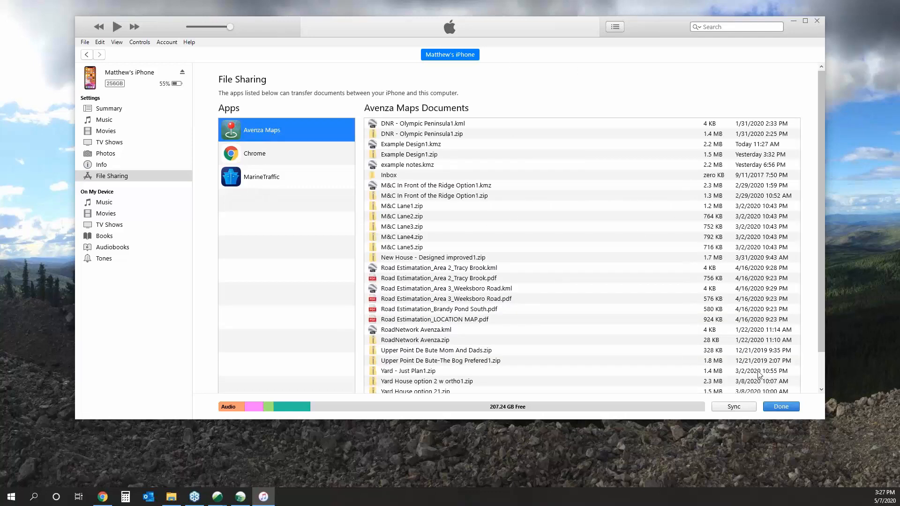
{"action": "scroll", "coordinate": [749, 193], "scroll_direction": "down", "scroll_amount": 2}
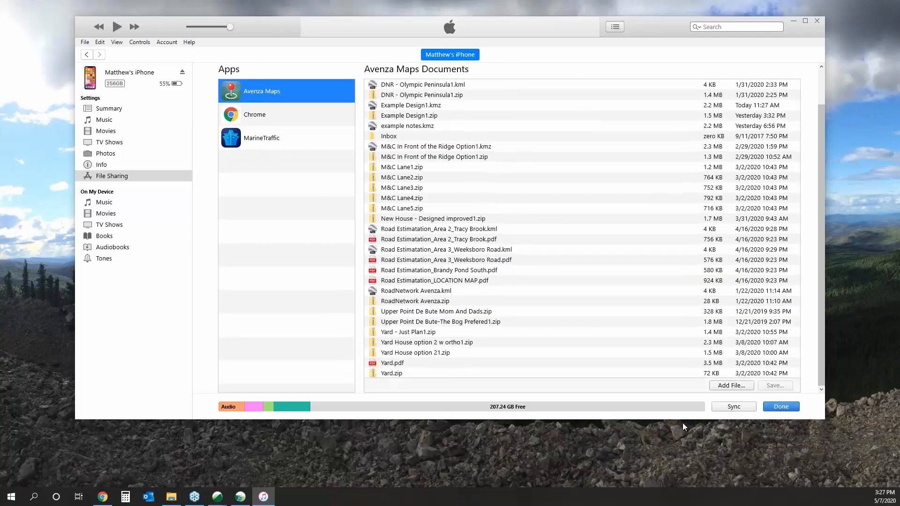
Browse the Georeferenced Data folder for files to add to Avenza Maps, cancel without adding any, and minimize iTunes.
{"action": "left_click", "coordinate": [732, 385]}
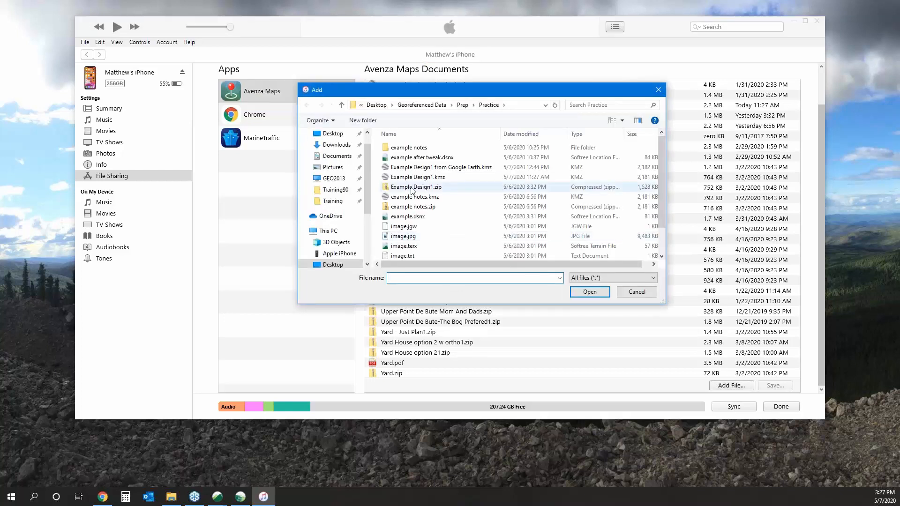
{"action": "left_click", "coordinate": [421, 105]}
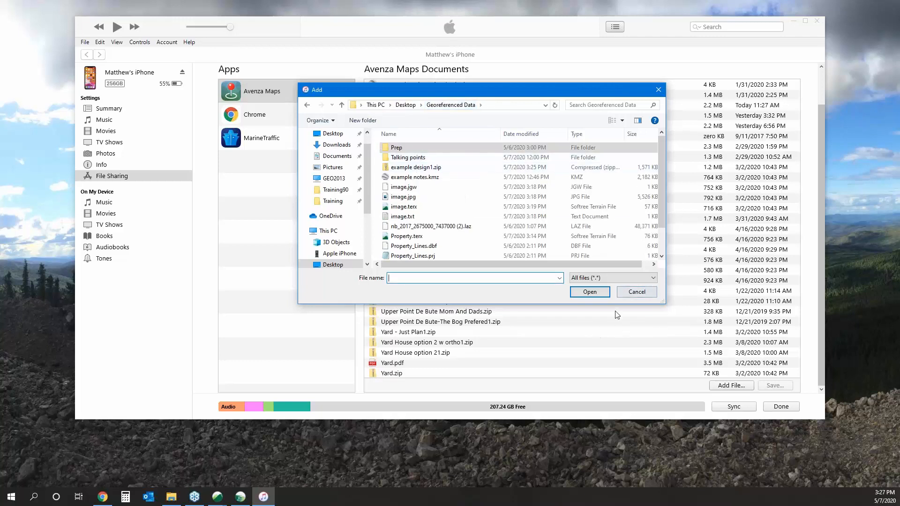
{"action": "left_click", "coordinate": [638, 292]}
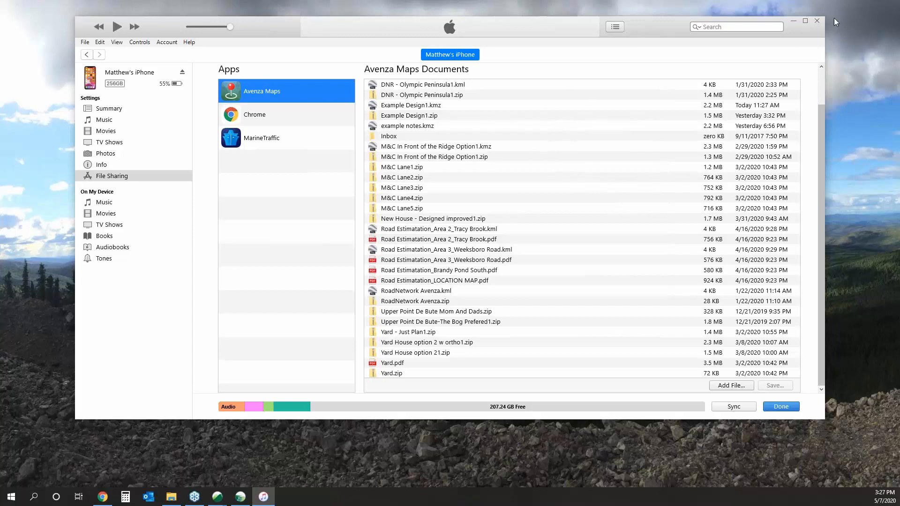
{"action": "left_click", "coordinate": [795, 21]}
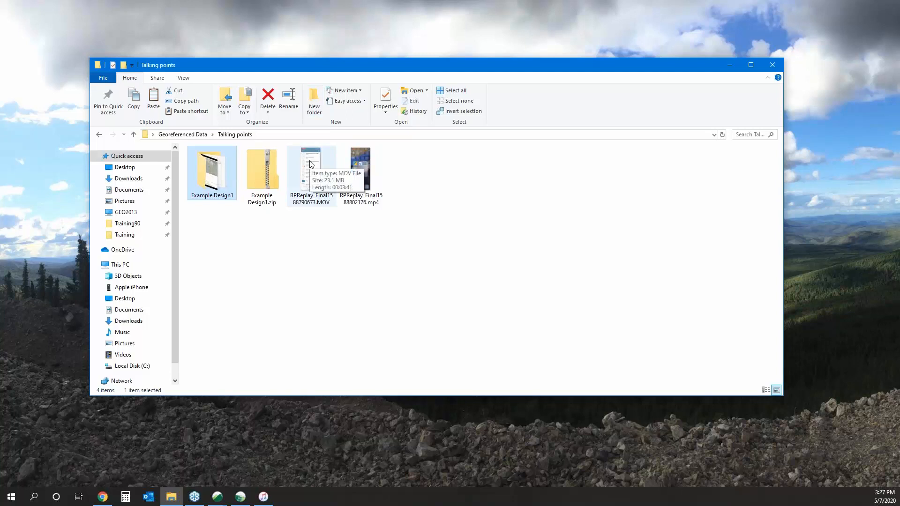
Open the RPReplay_Final1588790673.MOV phone recording from Talking points, pause it and rewind it to the start.
{"action": "double_click", "coordinate": [312, 176]}
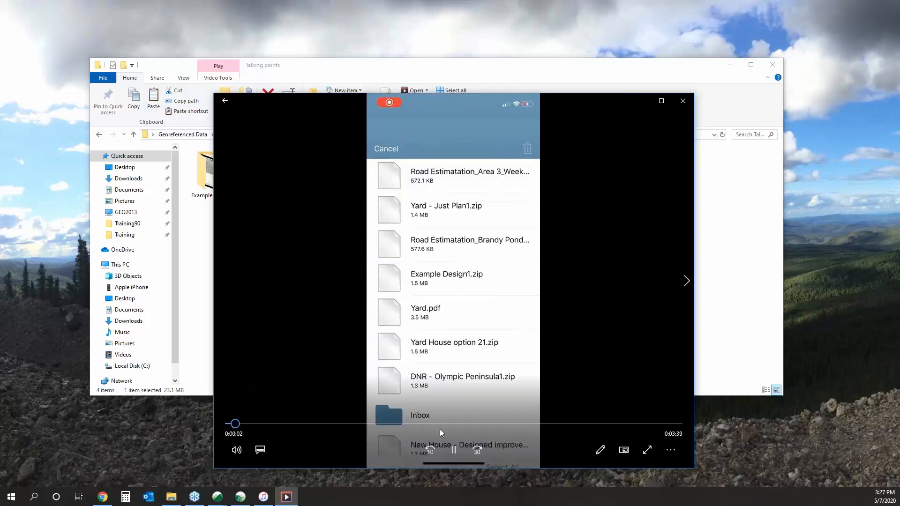
{"action": "left_click", "coordinate": [454, 450]}
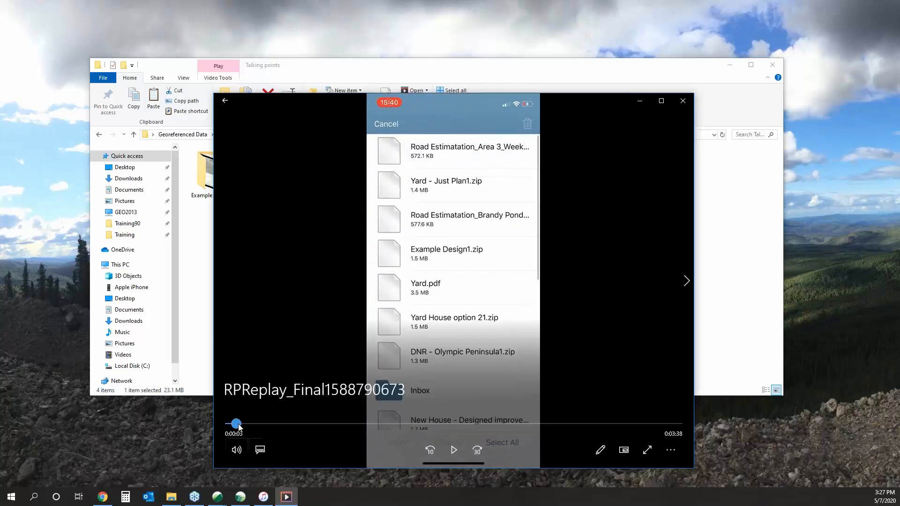
{"action": "left_click_drag", "start_coordinate": [238, 426], "coordinate": [233, 427]}
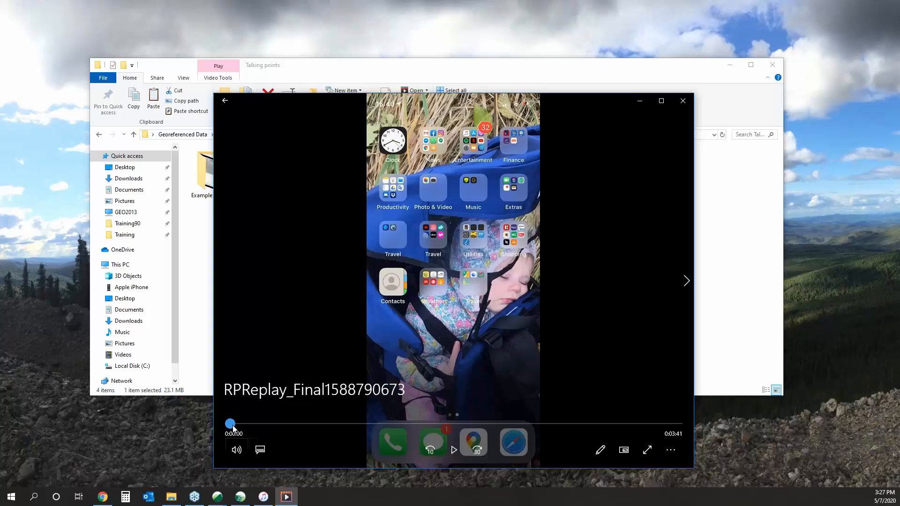
Play the phone recording from the start to review importing Example Design1 into Avenza Maps, and close the recording.
{"action": "left_click_drag", "start_coordinate": [234, 426], "coordinate": [230, 427]}
{"action": "left_click_drag", "start_coordinate": [230, 425], "coordinate": [233, 426]}
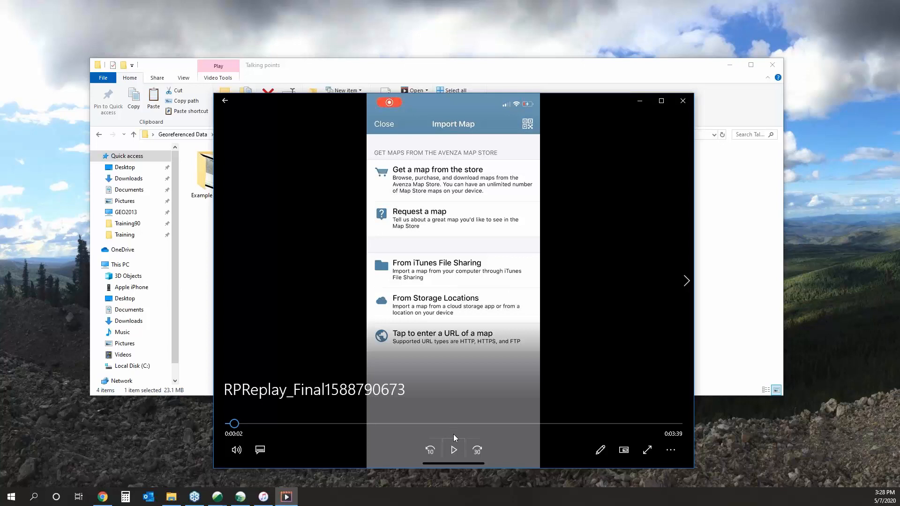
{"action": "left_click", "coordinate": [453, 449]}
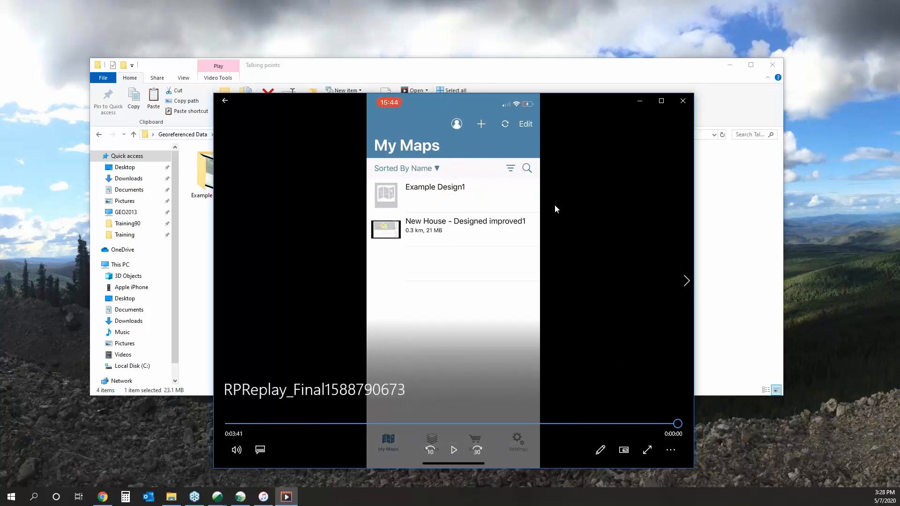
{"action": "left_click", "coordinate": [680, 102]}
Open the RPReplay_Final1588802176.mp4 recording from Talking points, pause it at 0:07 to examine the location on the map, and resume playback.
{"action": "left_click", "coordinate": [367, 164]}
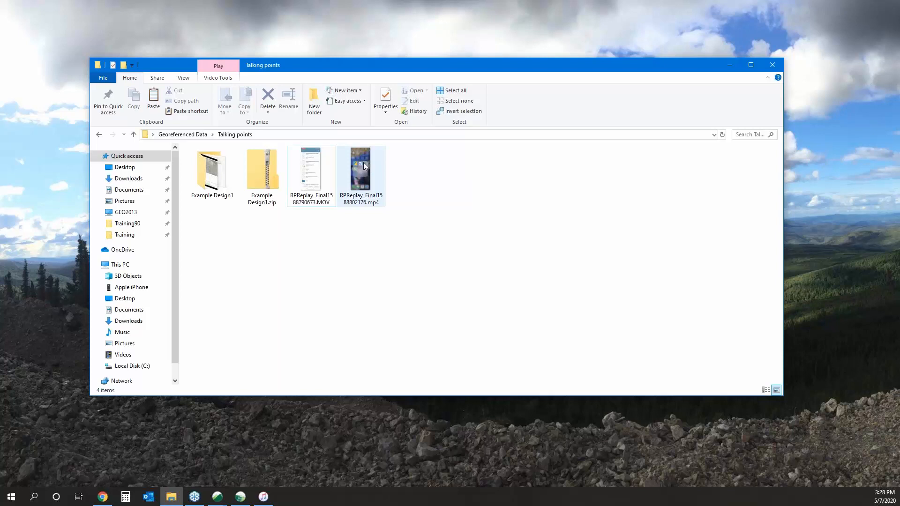
{"action": "double_click", "coordinate": [364, 162]}
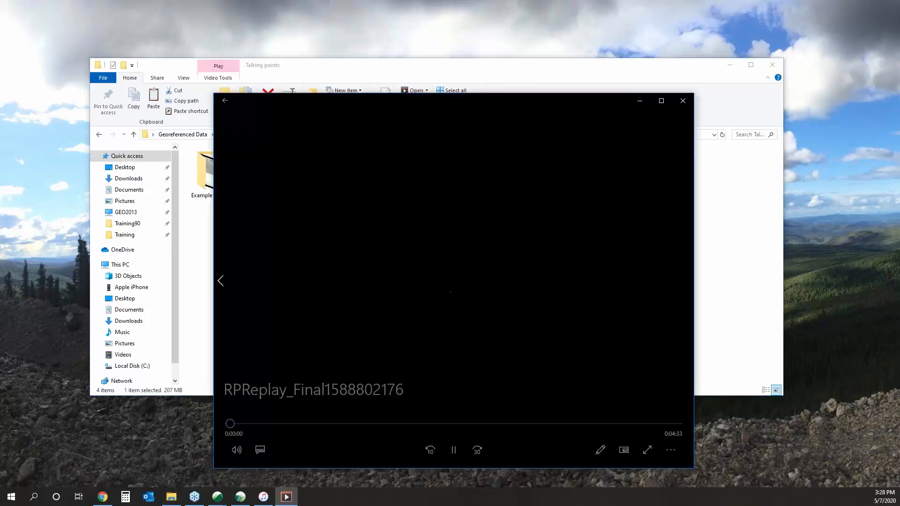
{"action": "left_click", "coordinate": [452, 450]}
{"action": "left_click", "coordinate": [446, 449]}
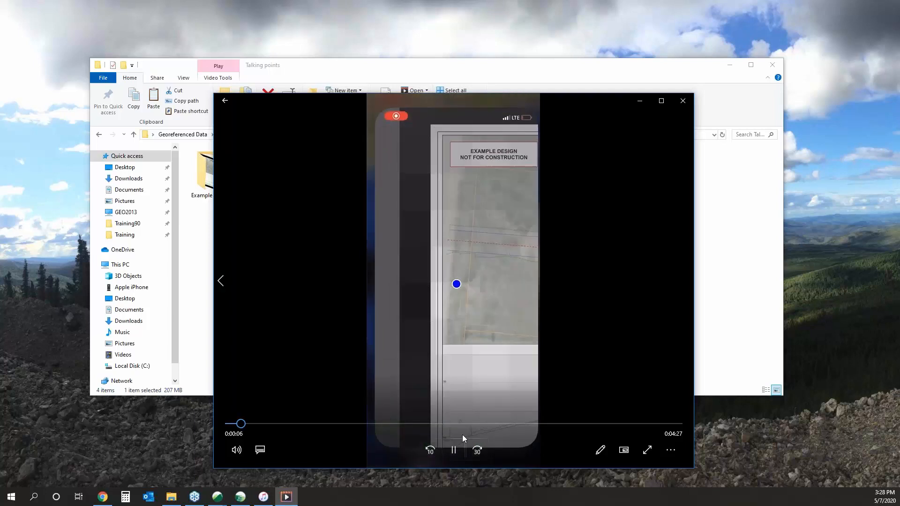
{"action": "left_click", "coordinate": [455, 450]}
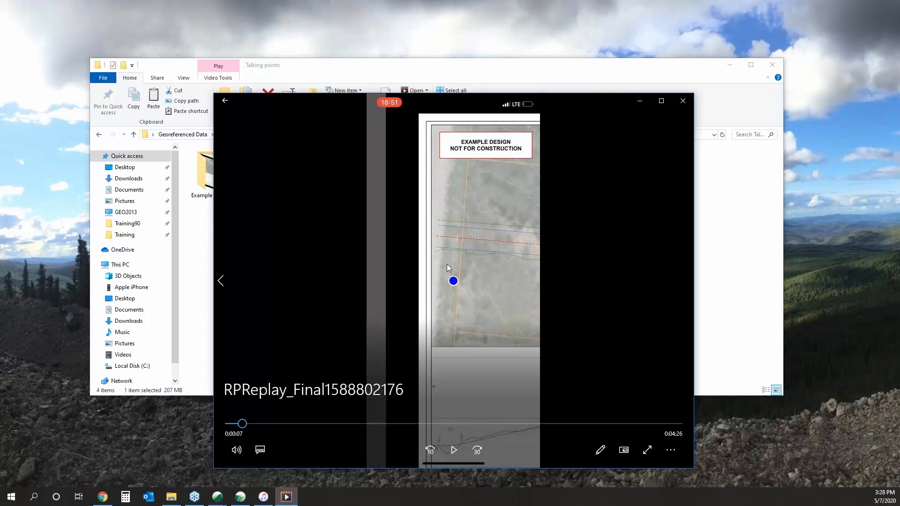
{"action": "left_click", "coordinate": [453, 451]}
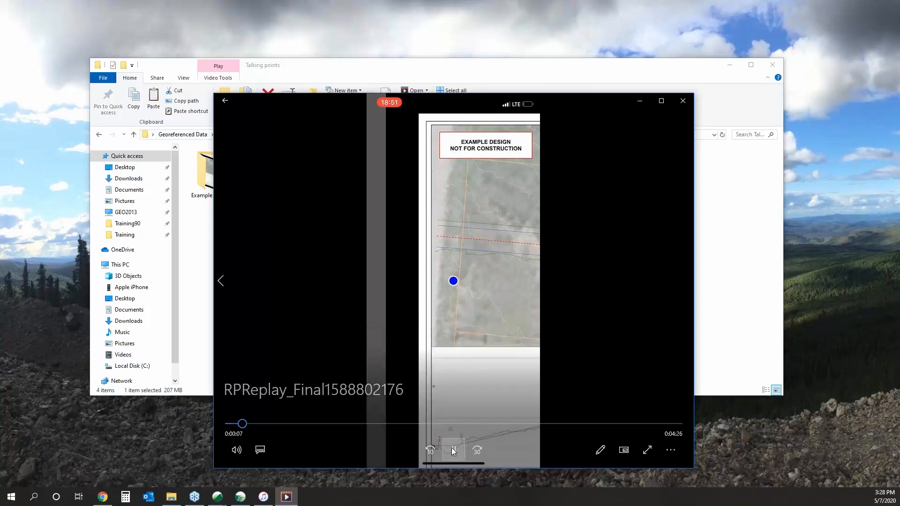
Enlarge the recording to full screen, rewind it to 0:11 and replay the adding of the first placemark, pausing at 0:13.
{"action": "left_click", "coordinate": [662, 101]}
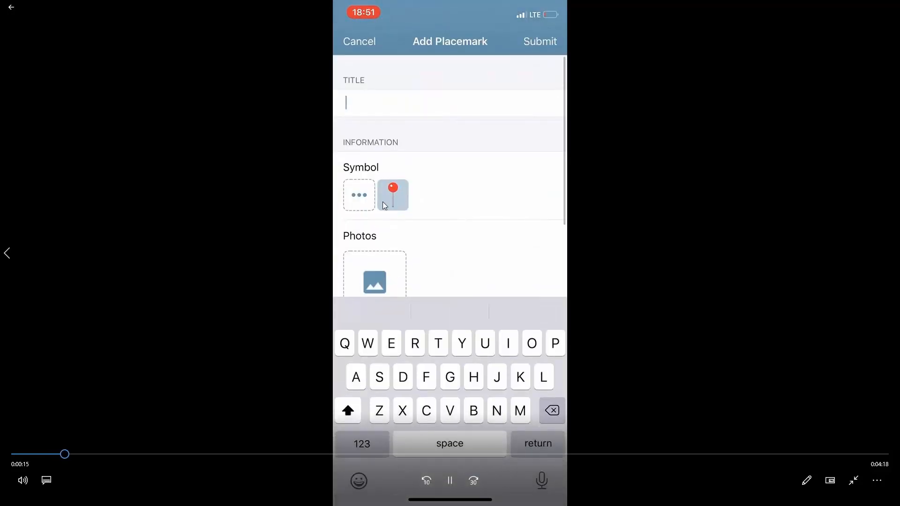
{"action": "left_click", "coordinate": [449, 482]}
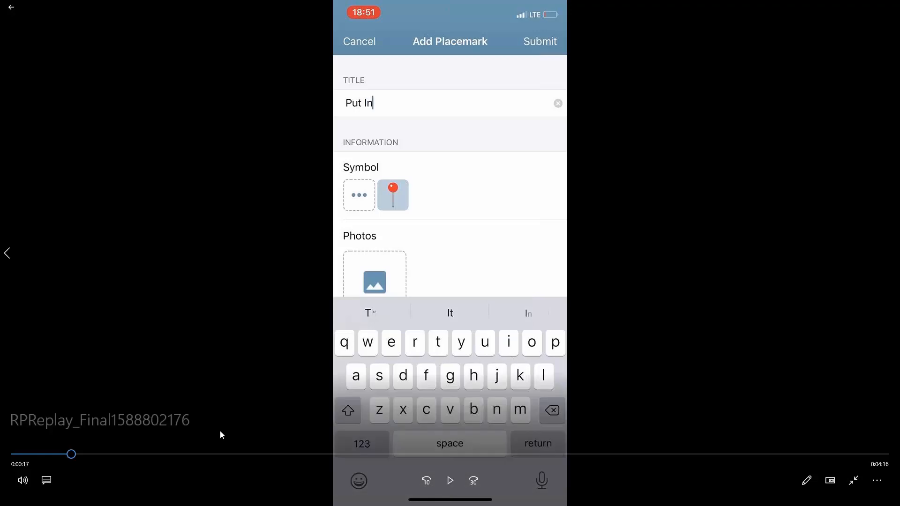
{"action": "left_click_drag", "start_coordinate": [73, 456], "coordinate": [53, 460]}
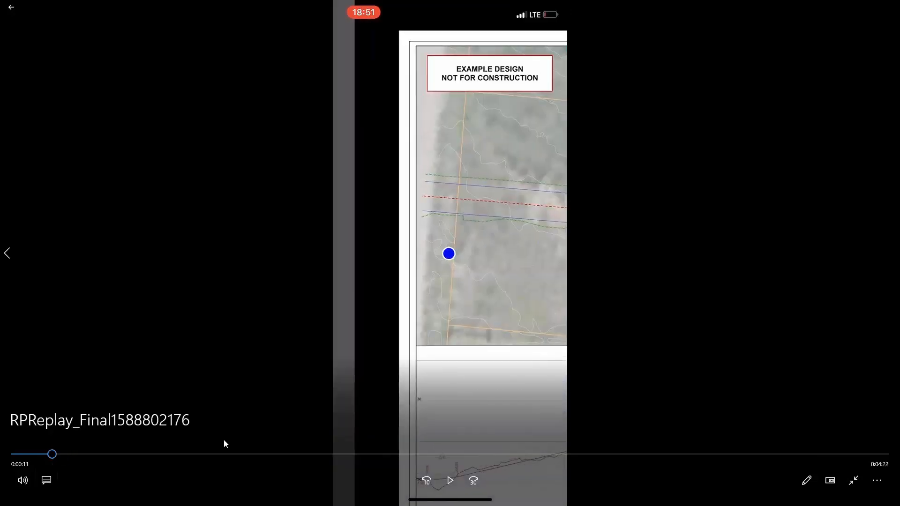
{"action": "left_click", "coordinate": [450, 482]}
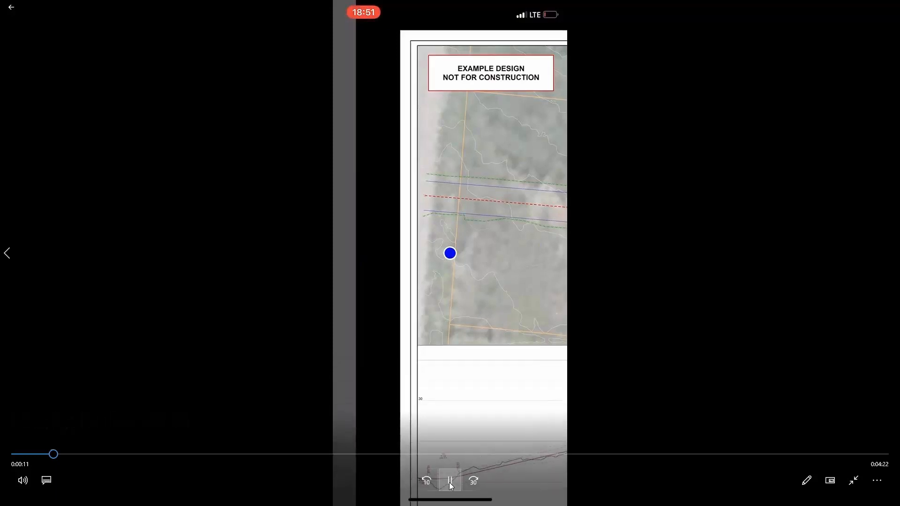
{"action": "left_click", "coordinate": [450, 483]}
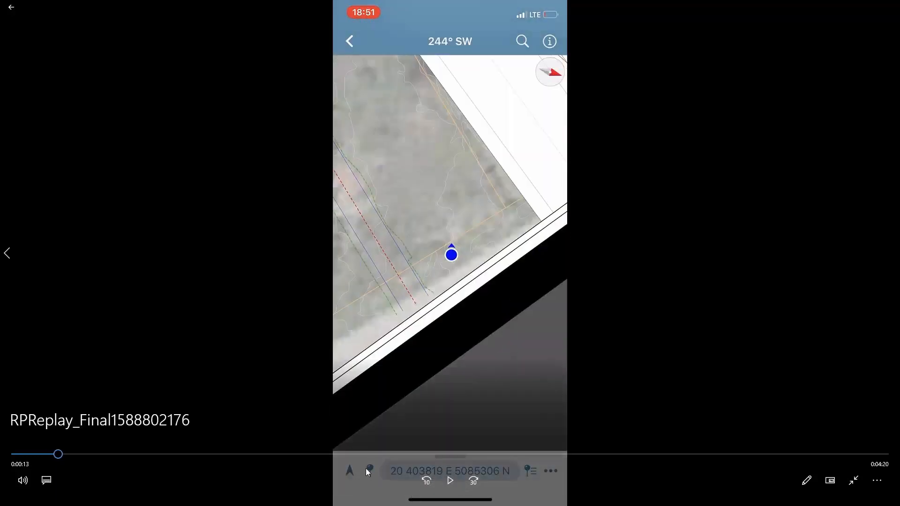
{"action": "left_click", "coordinate": [451, 483]}
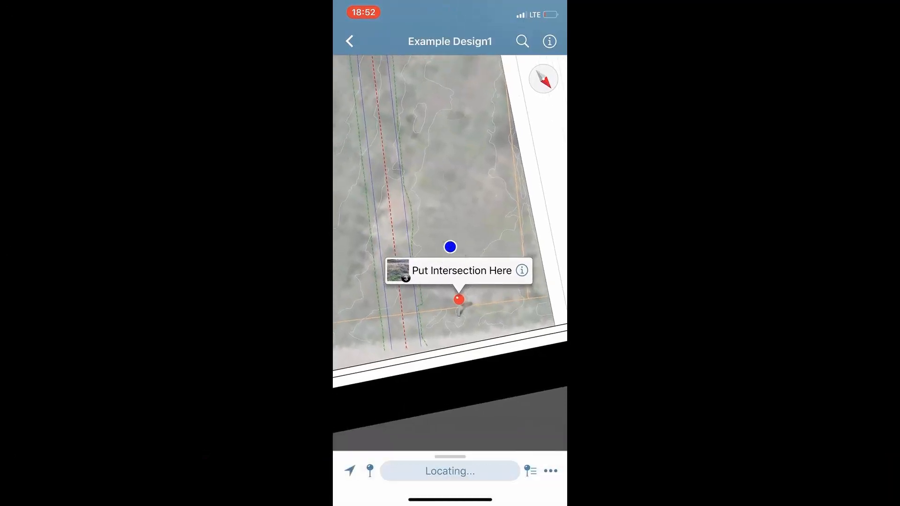
Skip ahead through the recording to review how the remaining titled placemarks and their photos are added along the road.
{"action": "mouse_move", "coordinate": [373, 226]}
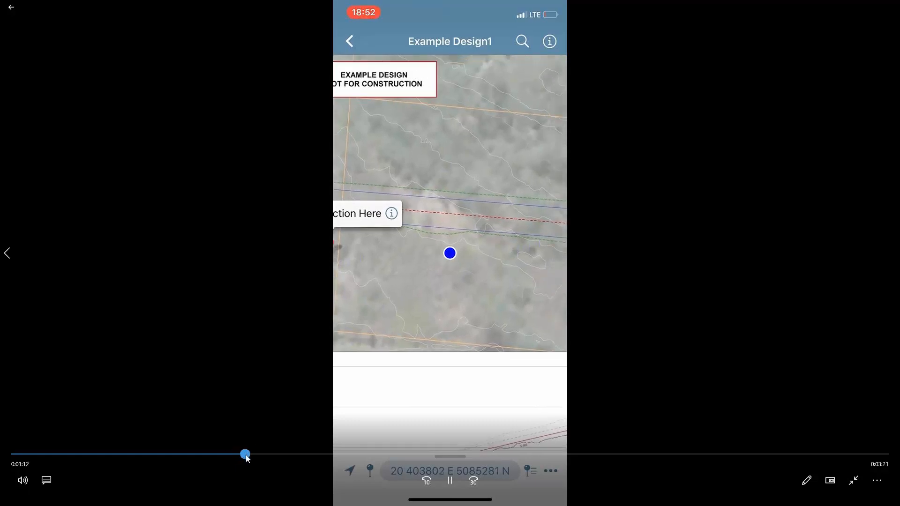
{"action": "left_click_drag", "start_coordinate": [247, 455], "coordinate": [270, 464]}
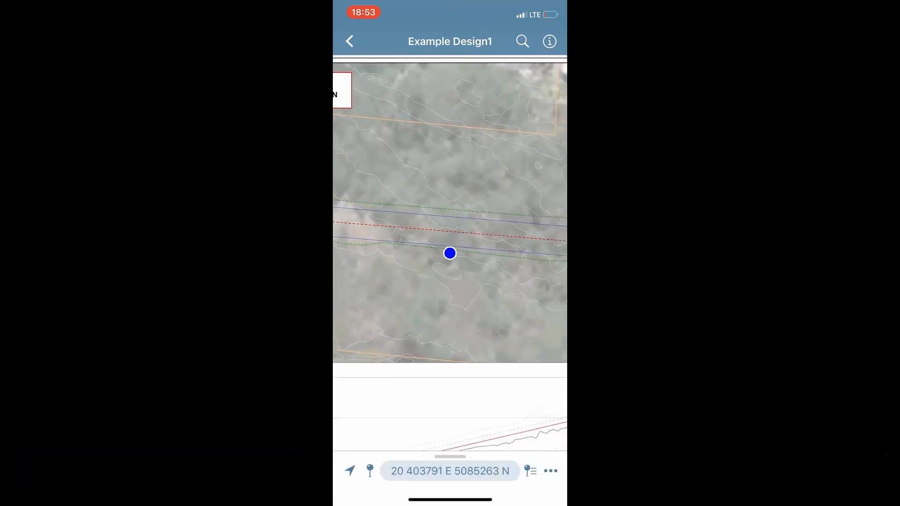
{"action": "mouse_move", "coordinate": [440, 257]}
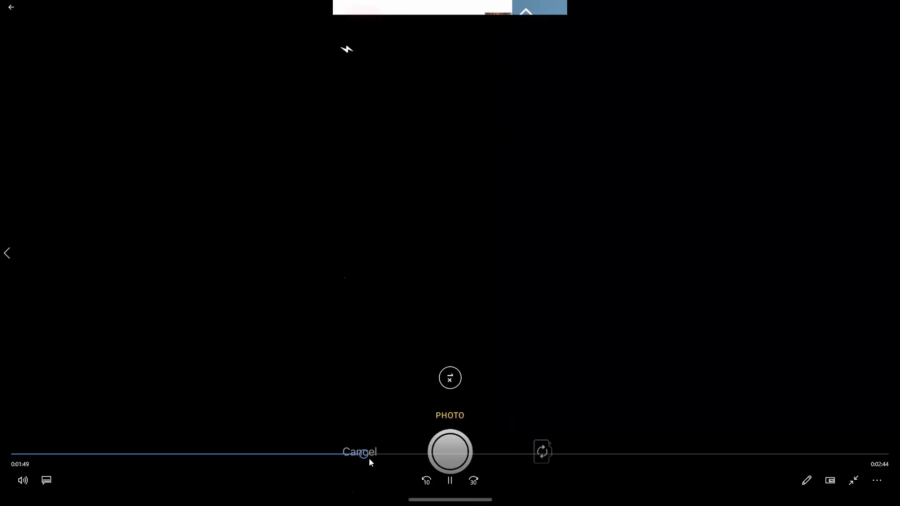
{"action": "left_click_drag", "start_coordinate": [368, 455], "coordinate": [450, 450]}
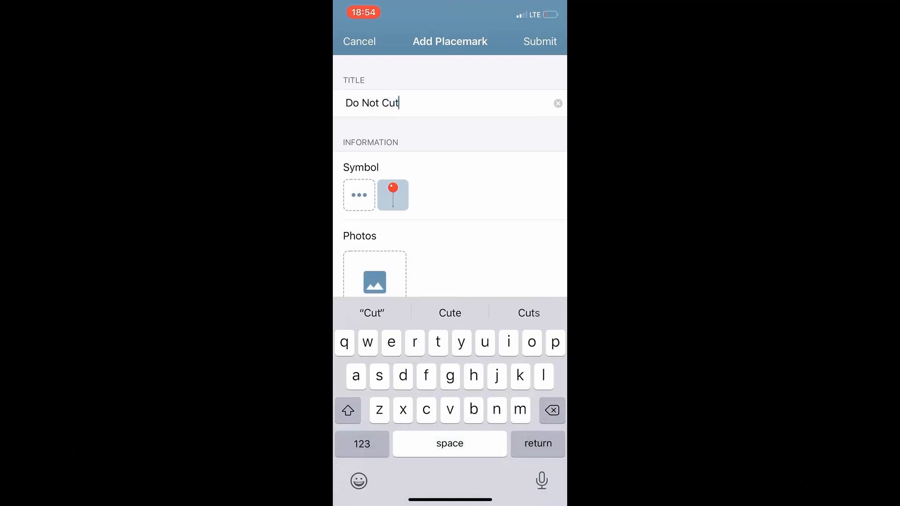
{"action": "mouse_move", "coordinate": [308, 164]}
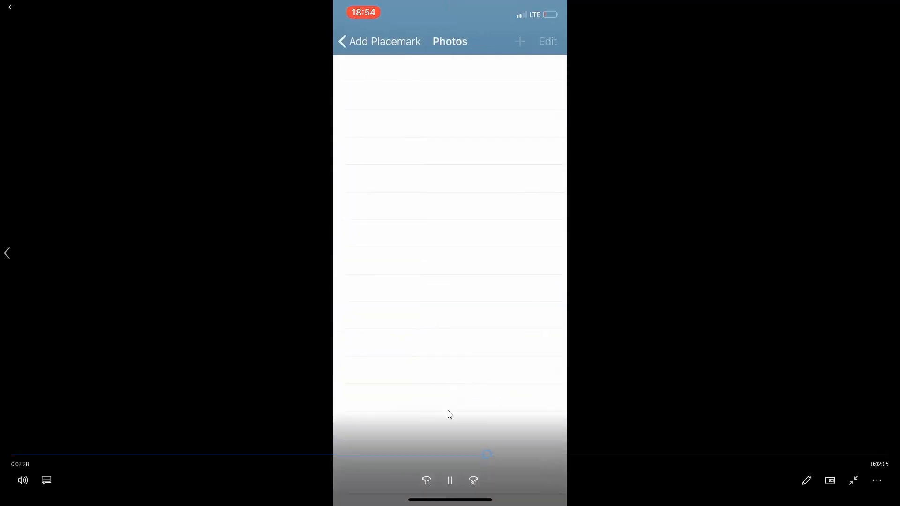
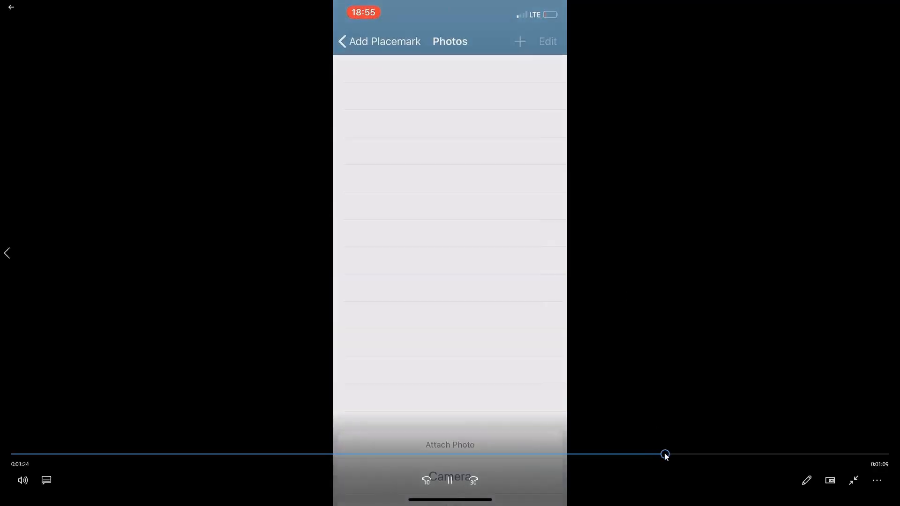
Skip to about 3:54 in the recording, review the export of the map layer as example notes.kmz, and close the video.
{"action": "left_click", "coordinate": [755, 454]}
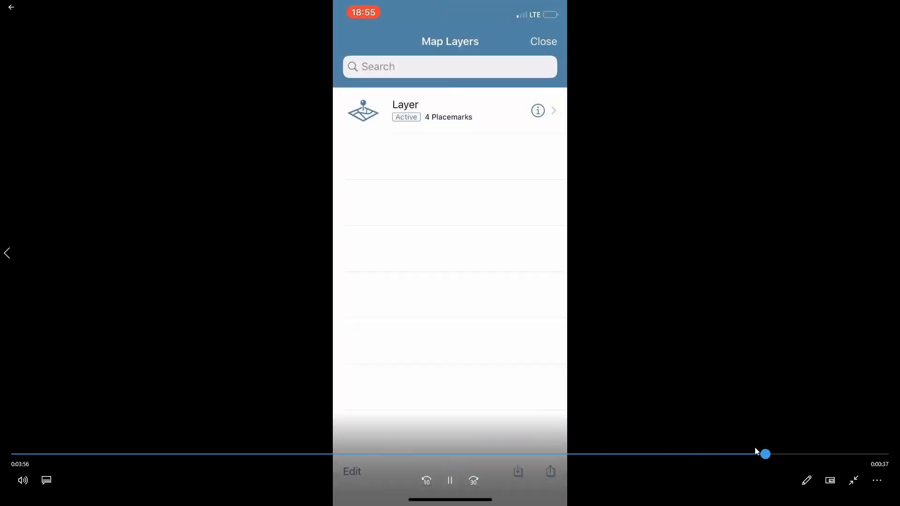
{"action": "left_click", "coordinate": [748, 453]}
{"action": "mouse_move", "coordinate": [746, 446]}
{"action": "left_mouse_down"}
{"action": "mouse_move", "coordinate": [763, 442]}
{"action": "mouse_move", "coordinate": [757, 447]}
{"action": "left_mouse_up"}
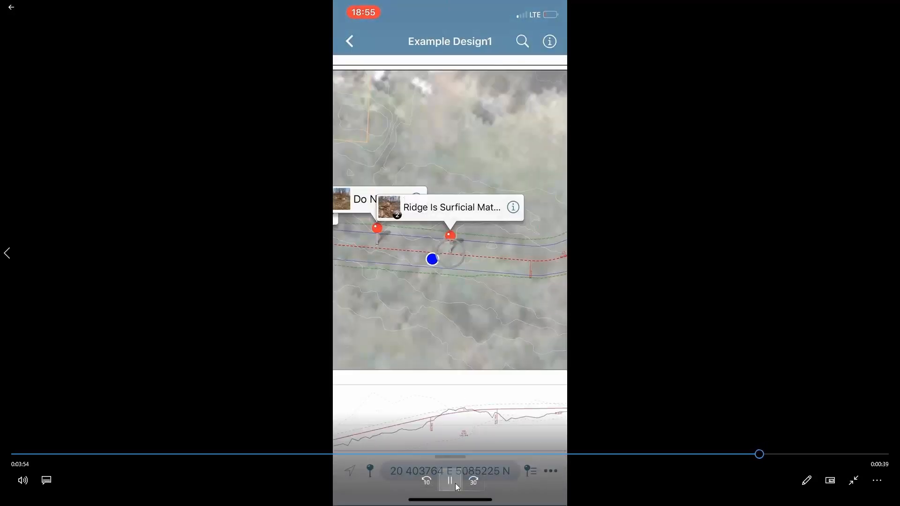
{"action": "left_click", "coordinate": [450, 483]}
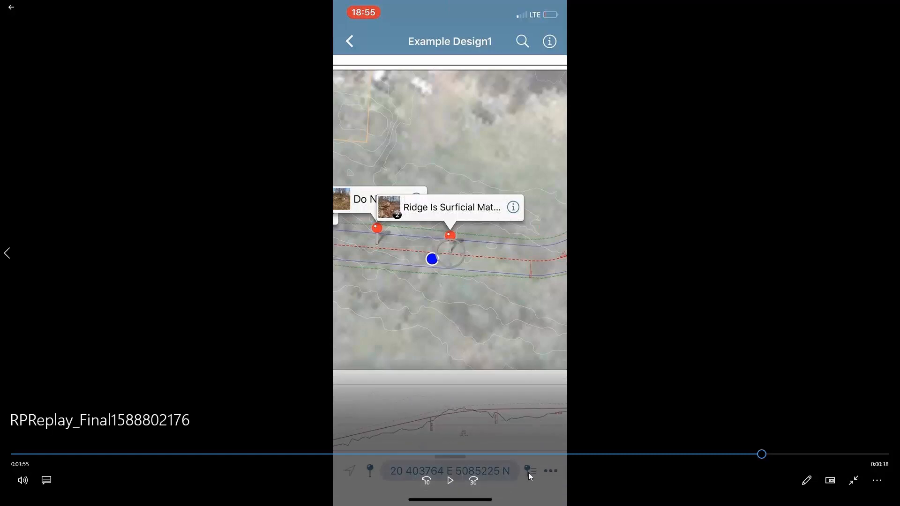
{"action": "left_click", "coordinate": [450, 481]}
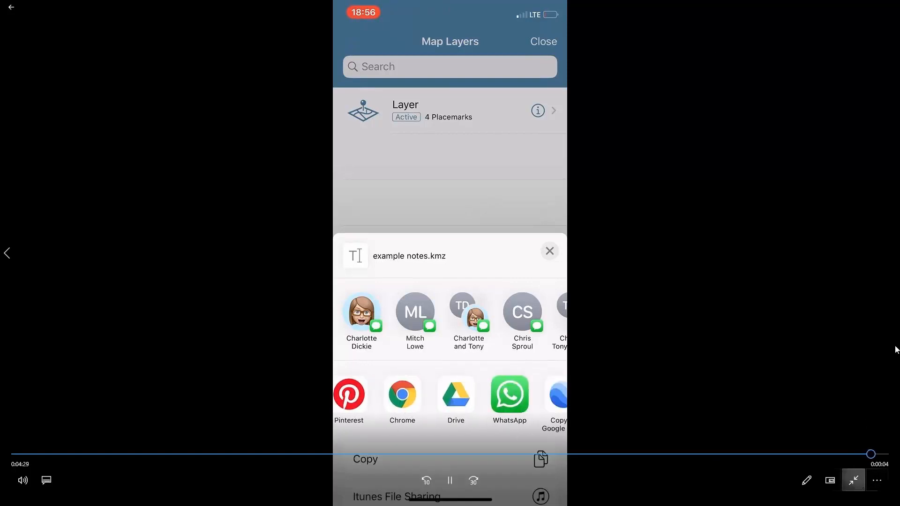
{"action": "left_click", "coordinate": [854, 481]}
{"action": "left_click", "coordinate": [890, 9]}
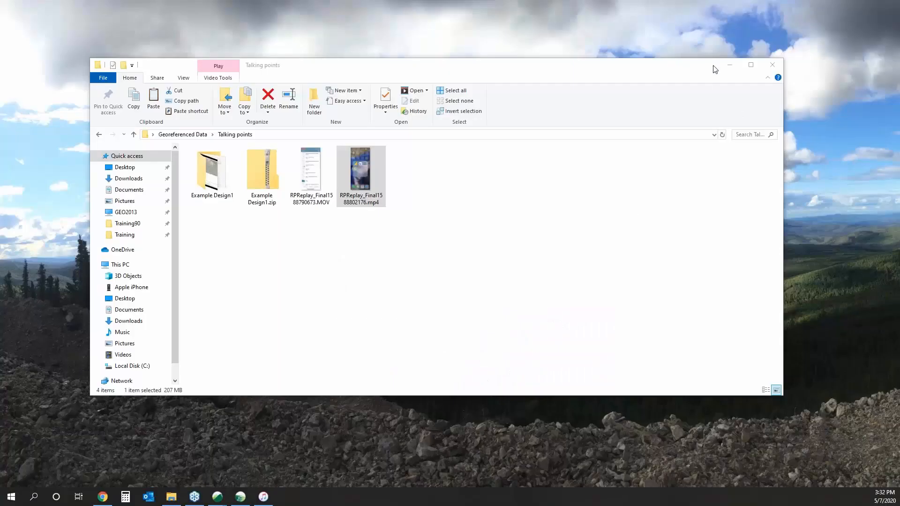
Open example notes.kmz from the Georeferenced Data folder in Google Earth Pro and dismiss the start-up tips.
{"action": "left_click", "coordinate": [730, 65]}
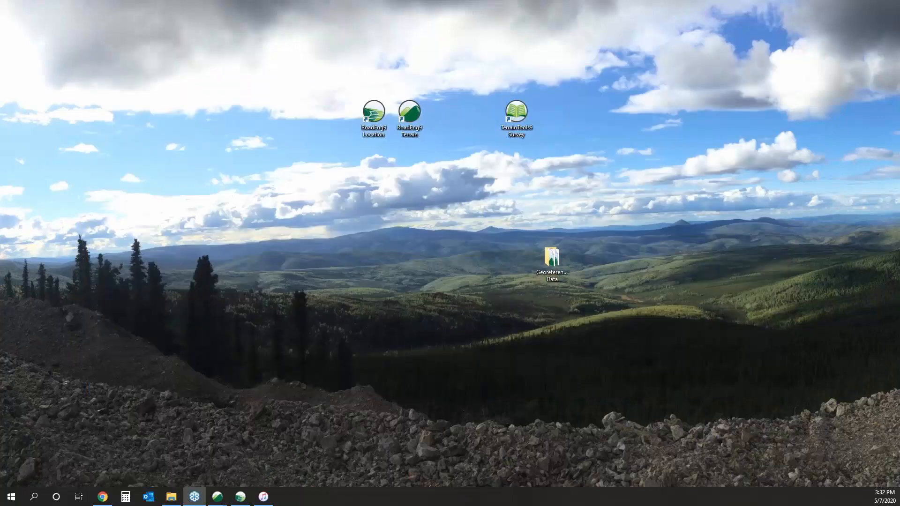
{"action": "left_click", "coordinate": [172, 496]}
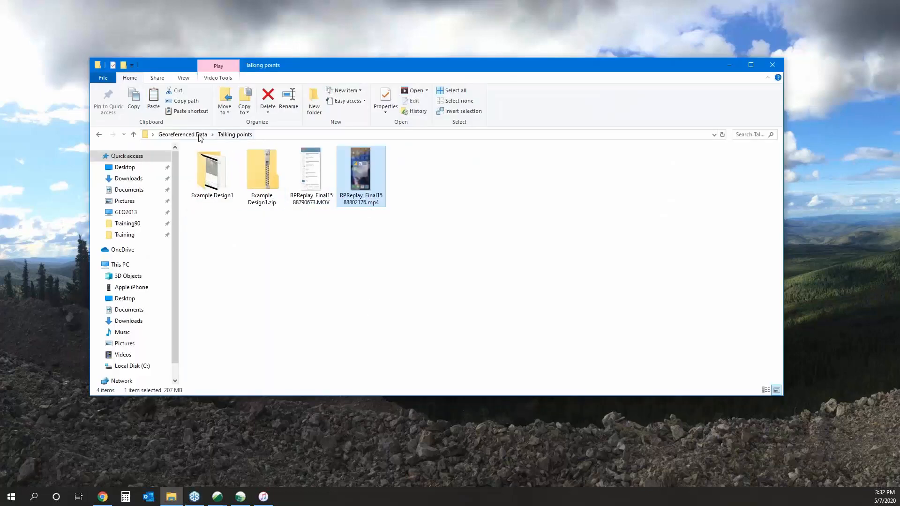
{"action": "left_click", "coordinate": [198, 135]}
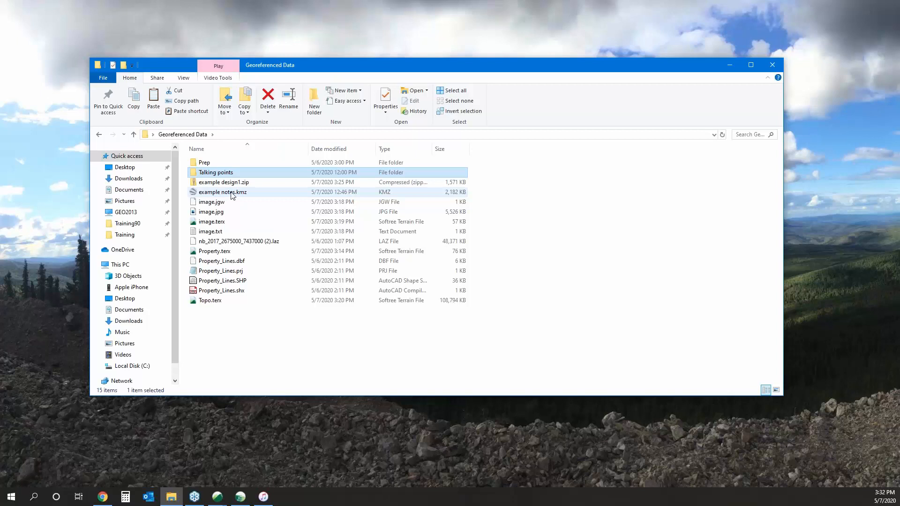
{"action": "left_click", "coordinate": [232, 193]}
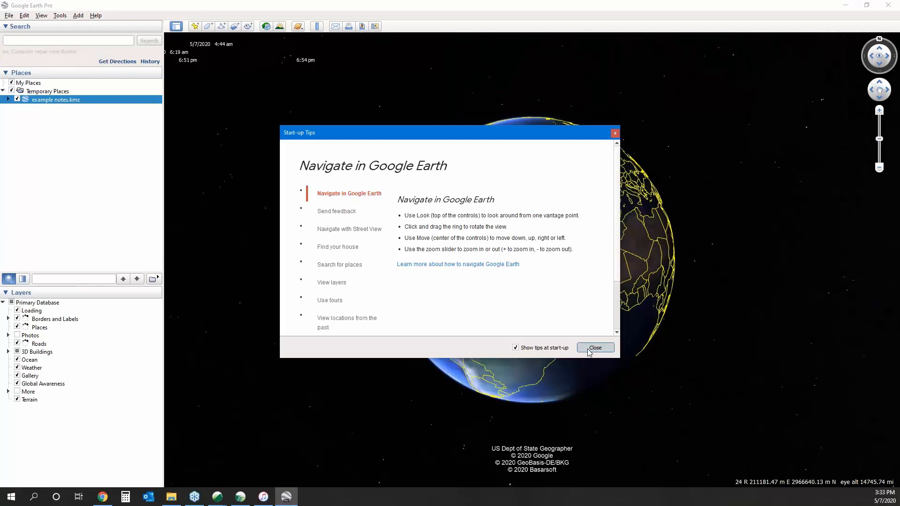
{"action": "left_click", "coordinate": [596, 348]}
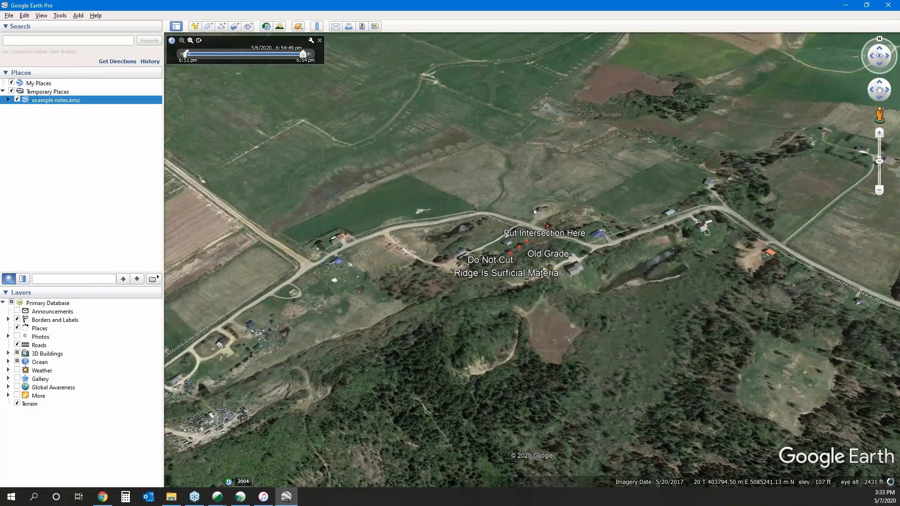
Examine the photos attached to the Put Intersection Here placemark and close its balloon.
{"action": "scroll", "coordinate": [546, 236], "scroll_direction": "up", "scroll_amount": 2}
{"action": "scroll", "coordinate": [547, 236], "scroll_direction": "up", "scroll_amount": 1}
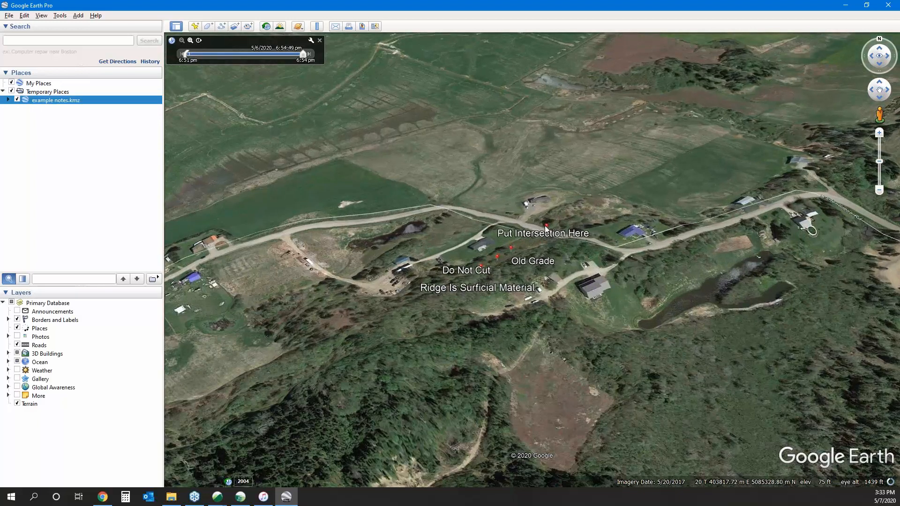
{"action": "left_click", "coordinate": [546, 227]}
{"action": "scroll", "coordinate": [499, 240], "scroll_direction": "down", "scroll_amount": 7}
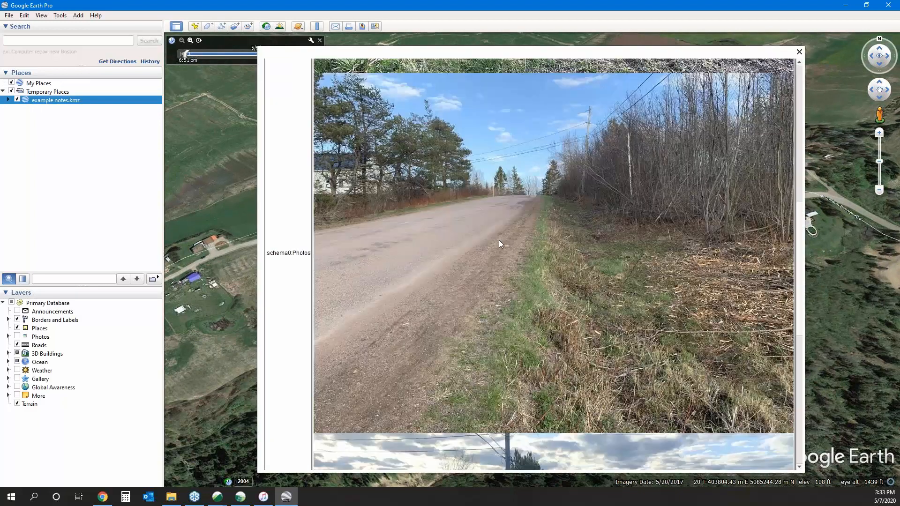
{"action": "left_click", "coordinate": [799, 53]}
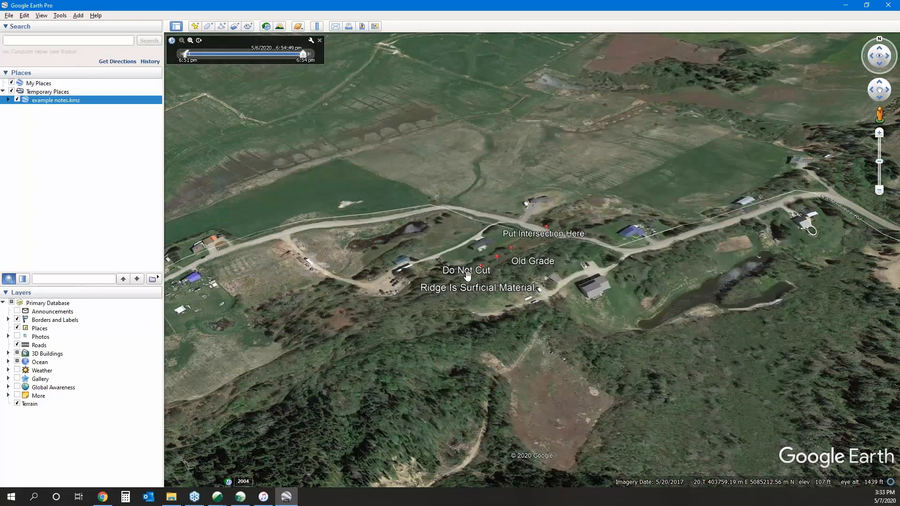
Examine the photos attached to the Ridge Is Surficial Material placemark and close its balloon.
{"action": "left_click", "coordinate": [480, 277]}
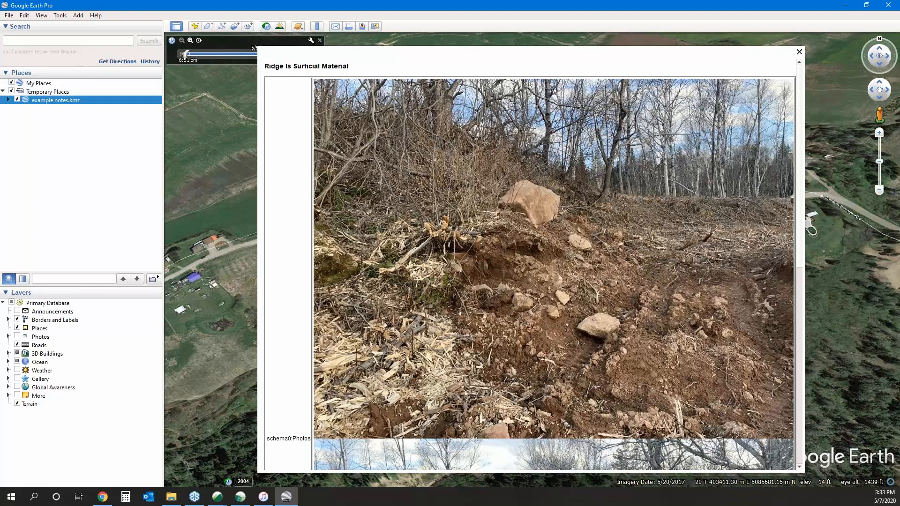
{"action": "scroll", "coordinate": [619, 260], "scroll_direction": "down", "scroll_amount": 6}
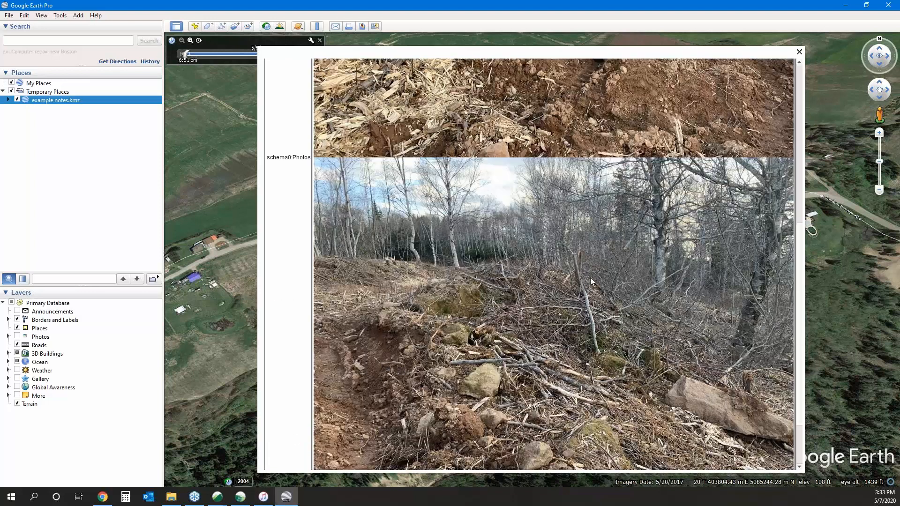
{"action": "scroll", "coordinate": [591, 282], "scroll_direction": "down", "scroll_amount": 2}
{"action": "left_click", "coordinate": [799, 51]}
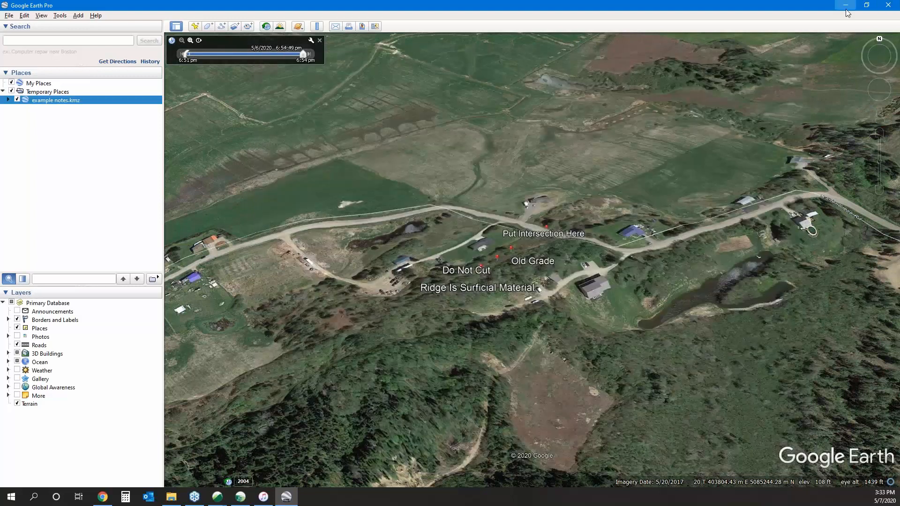
Minimize Google Earth Pro and the file explorer, and launch RoadEng9 Terrain from the desktop.
{"action": "left_click", "coordinate": [847, 6]}
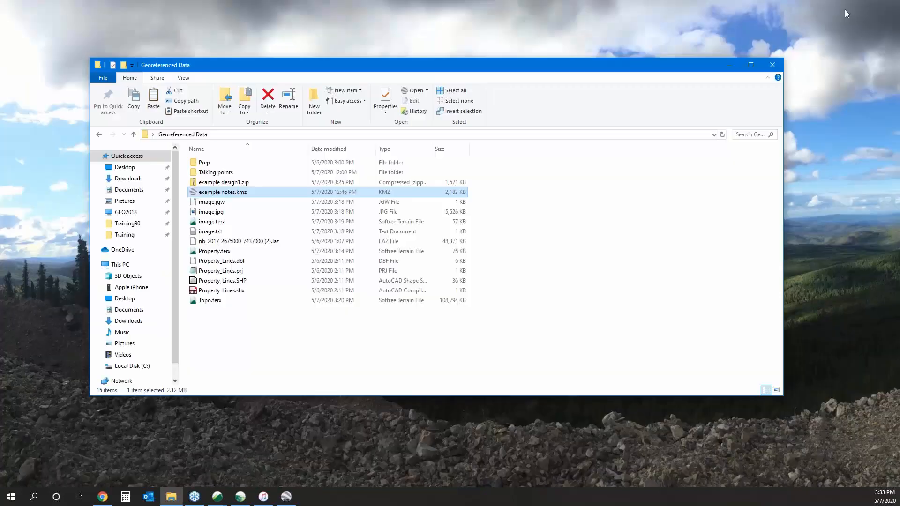
{"action": "left_click", "coordinate": [722, 67]}
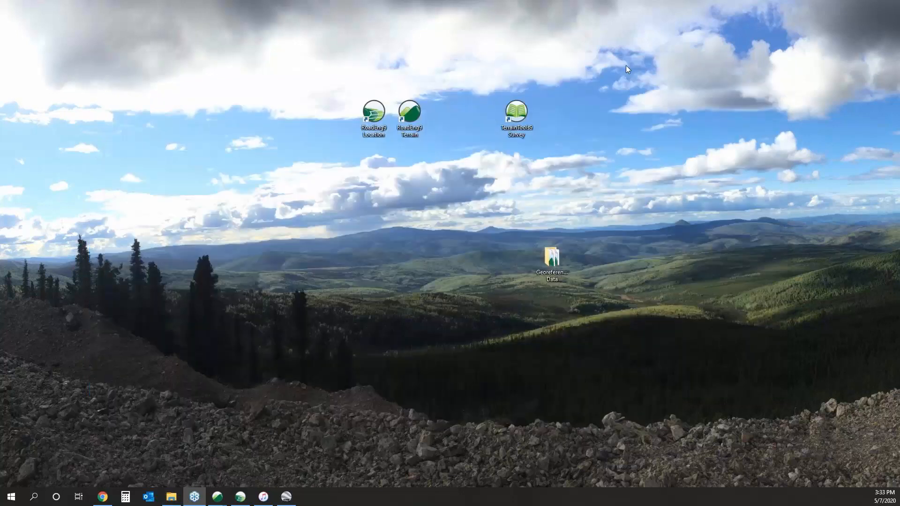
{"action": "left_click", "coordinate": [408, 115]}
{"action": "double_click", "coordinate": [408, 116]}
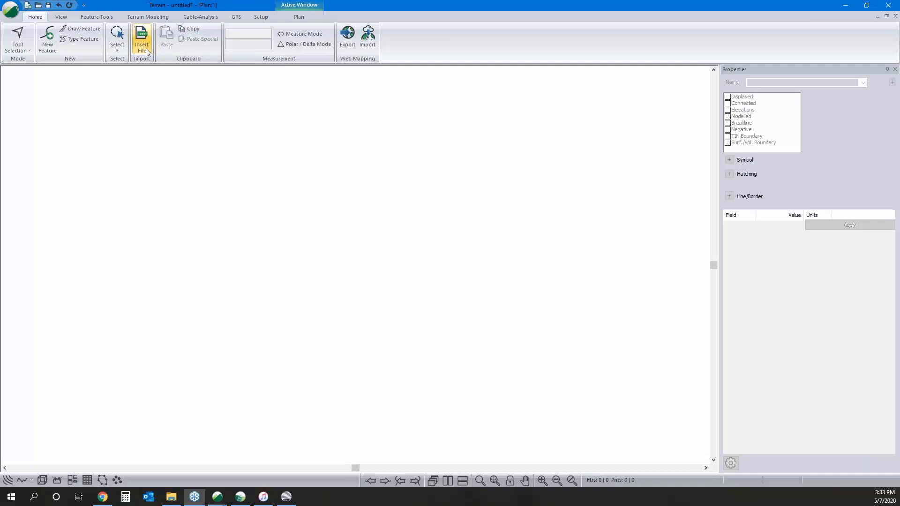
Insert example notes.kmz from the Georeferenced Data folder into the empty terrain model.
{"action": "left_click", "coordinate": [145, 48]}
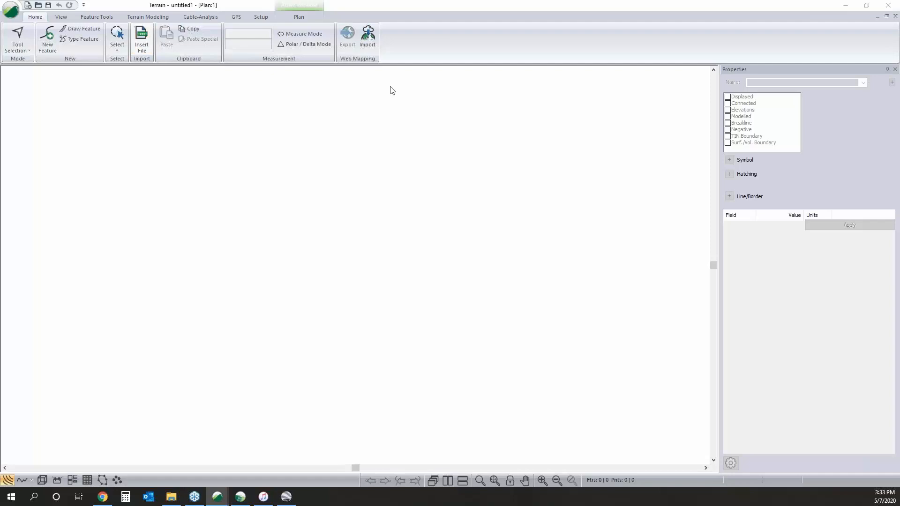
{"action": "left_click", "coordinate": [421, 211]}
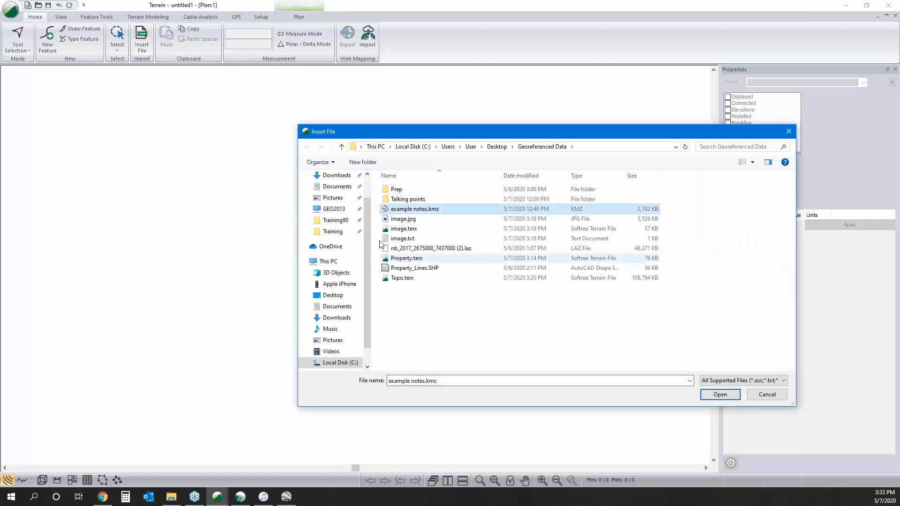
{"action": "left_click", "coordinate": [724, 396]}
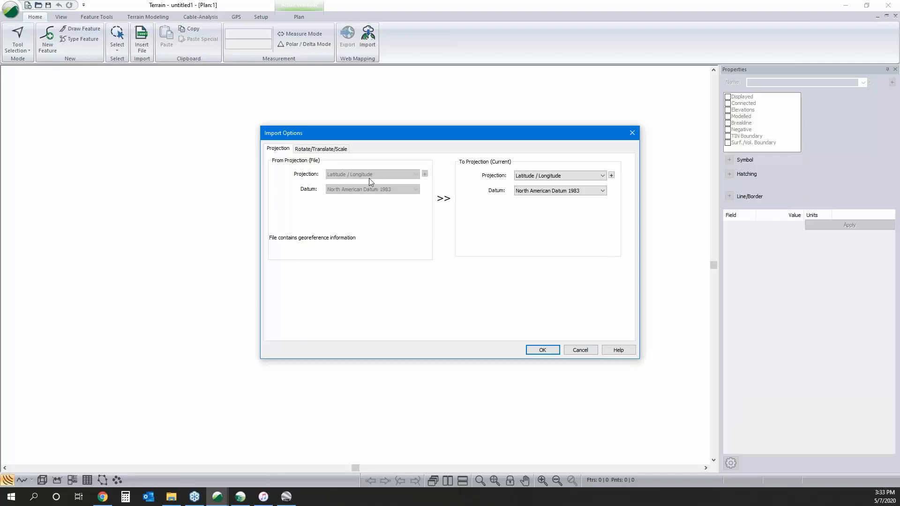
Import the notes to Universal Transverse Mercator, North American Datum 1983, Zone 20N, with metric units.
{"action": "left_click", "coordinate": [582, 177]}
{"action": "left_click", "coordinate": [558, 202]}
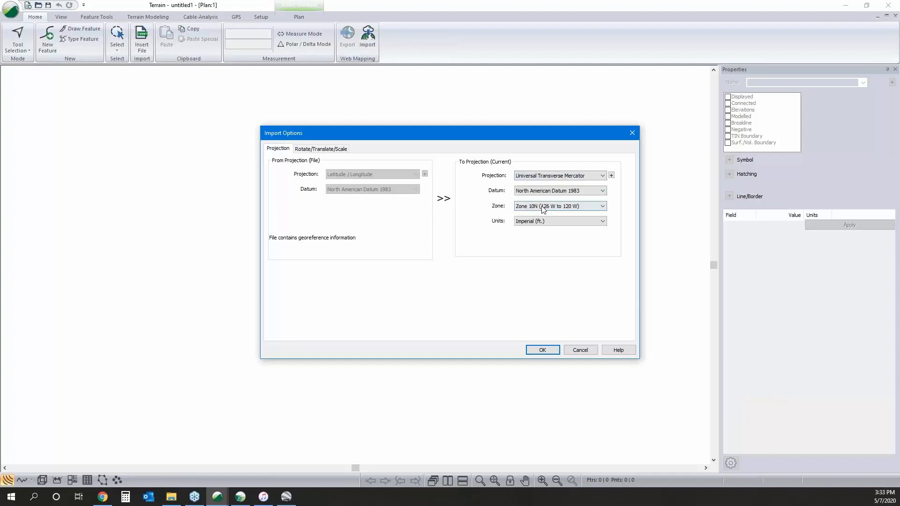
{"action": "left_click", "coordinate": [543, 207]}
{"action": "left_click", "coordinate": [536, 279]}
{"action": "left_click", "coordinate": [540, 222]}
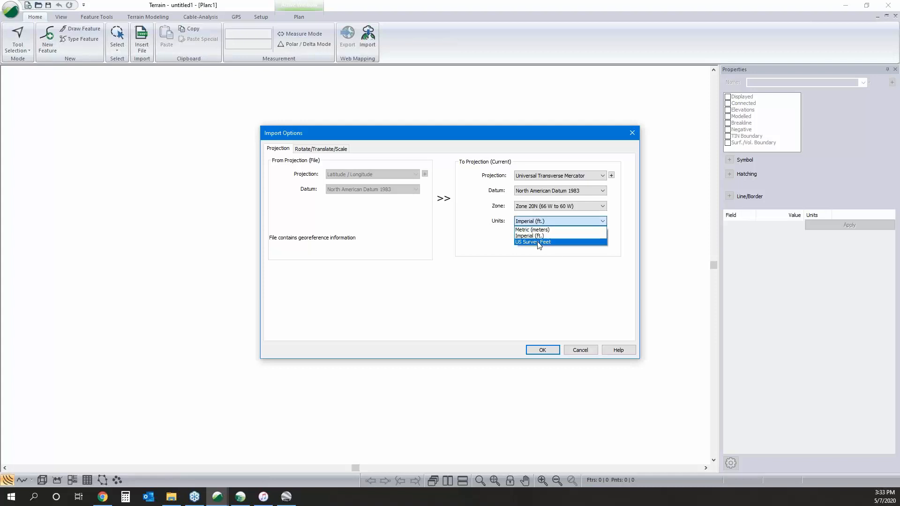
{"action": "left_click", "coordinate": [540, 237]}
{"action": "left_click", "coordinate": [544, 350]}
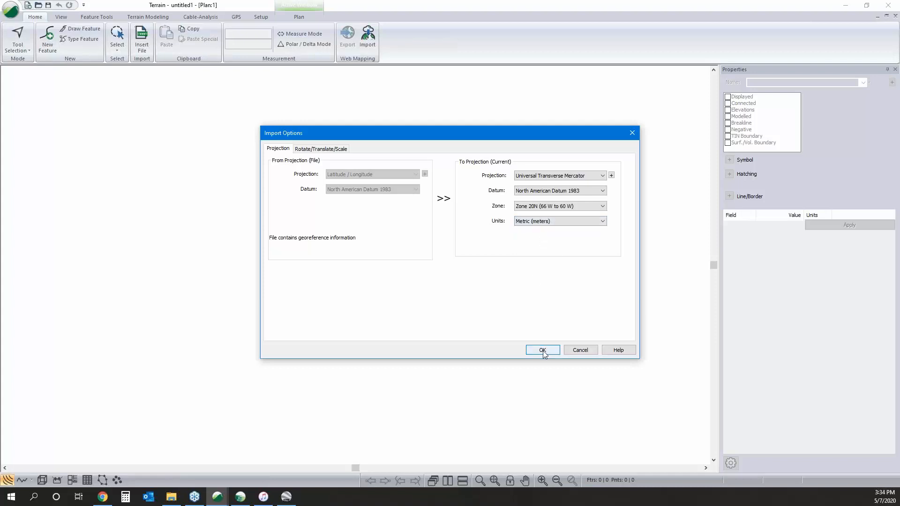
{"action": "left_click", "coordinate": [400, 269]}
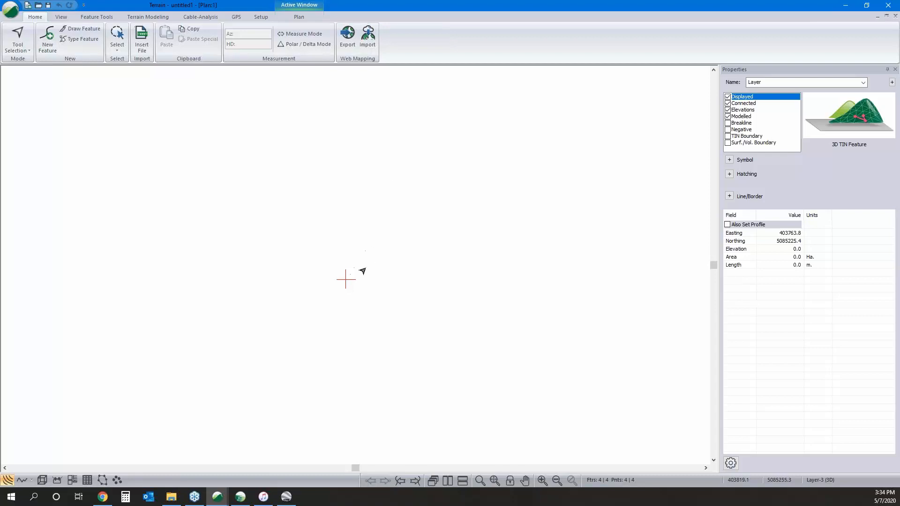
Format the selected imported note points with the Circle Filled (Large) symbol and clear the selection.
{"action": "middle_click_drag", "start_coordinate": [365, 268], "coordinate": [416, 263]}
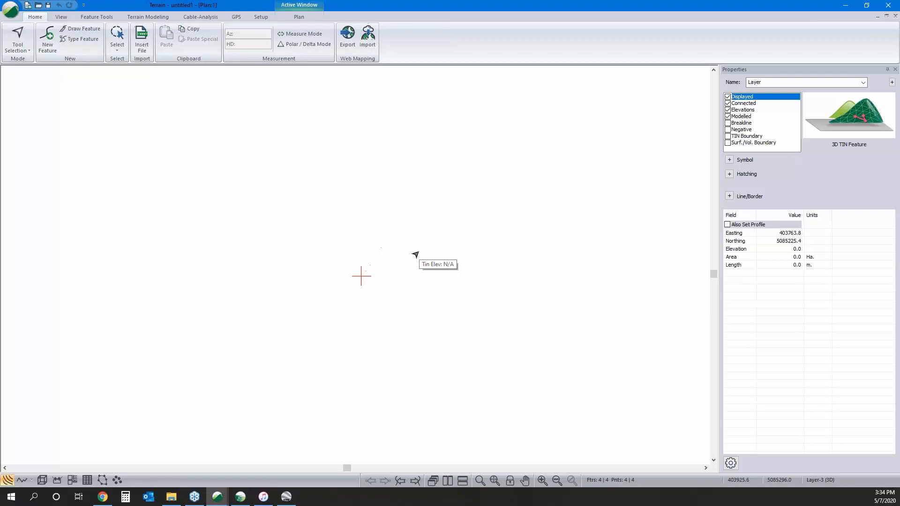
{"action": "double_click", "coordinate": [416, 255]}
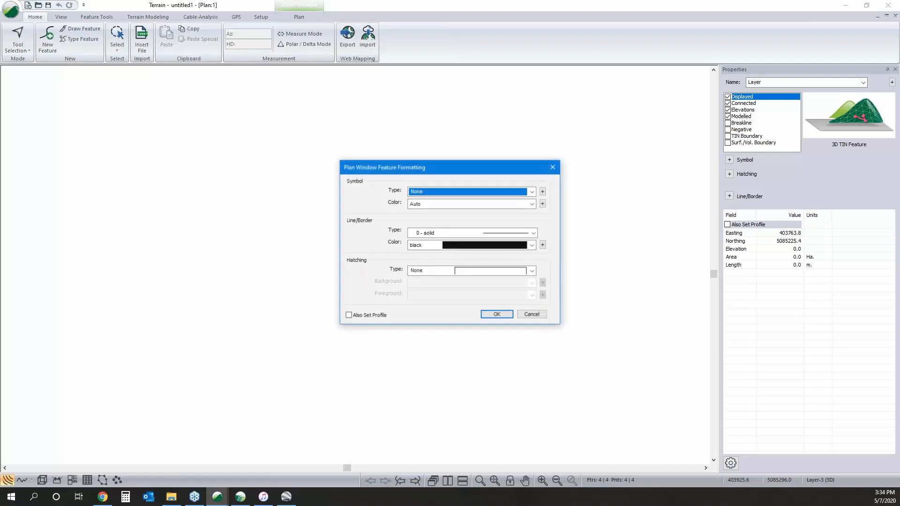
{"action": "left_click", "coordinate": [473, 196]}
{"action": "left_click", "coordinate": [501, 313]}
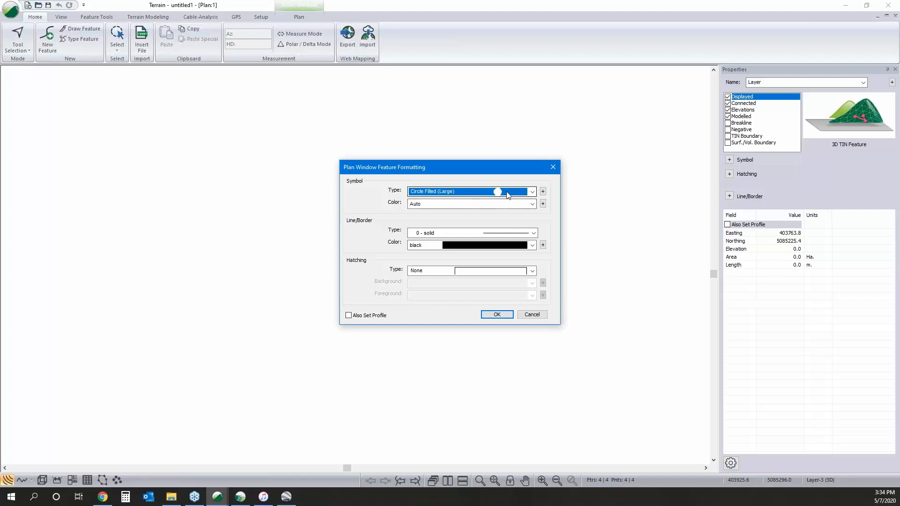
{"action": "left_click", "coordinate": [497, 314]}
{"action": "left_click", "coordinate": [376, 287]}
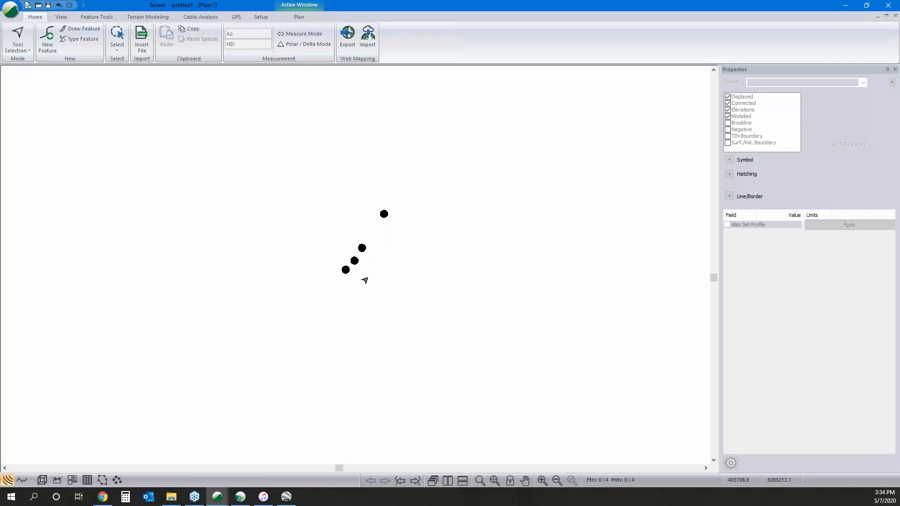
{"action": "scroll", "coordinate": [365, 280], "scroll_direction": "up", "scroll_amount": 1}
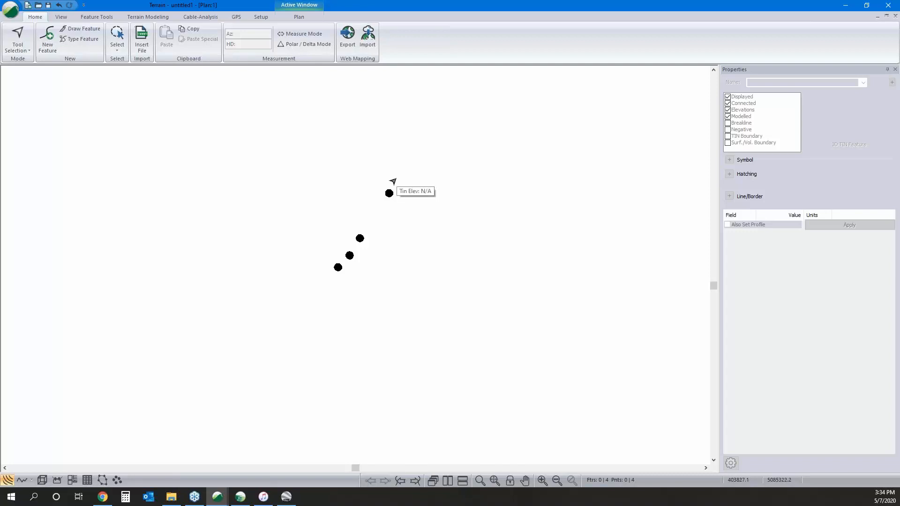
Enable the User defined 1 label in the plan window's label settings and open its options.
{"action": "right_click", "coordinate": [415, 213]}
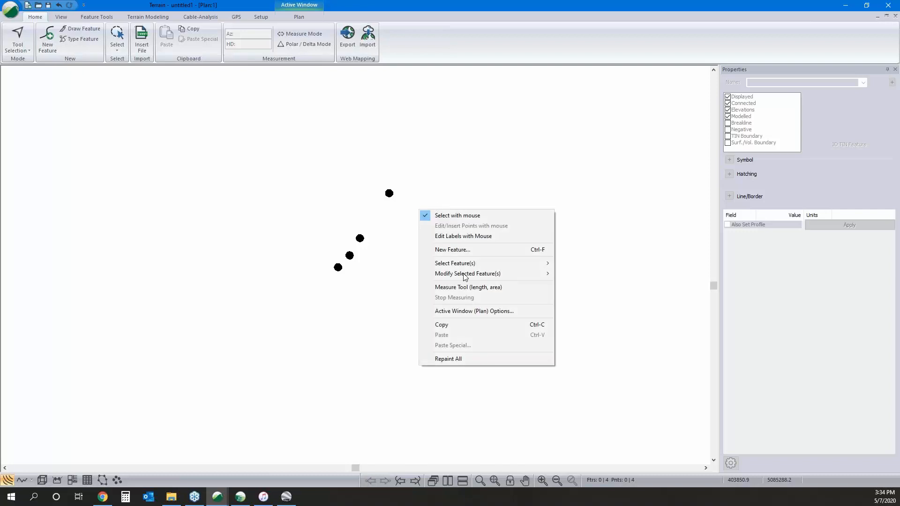
{"action": "left_click", "coordinate": [465, 312]}
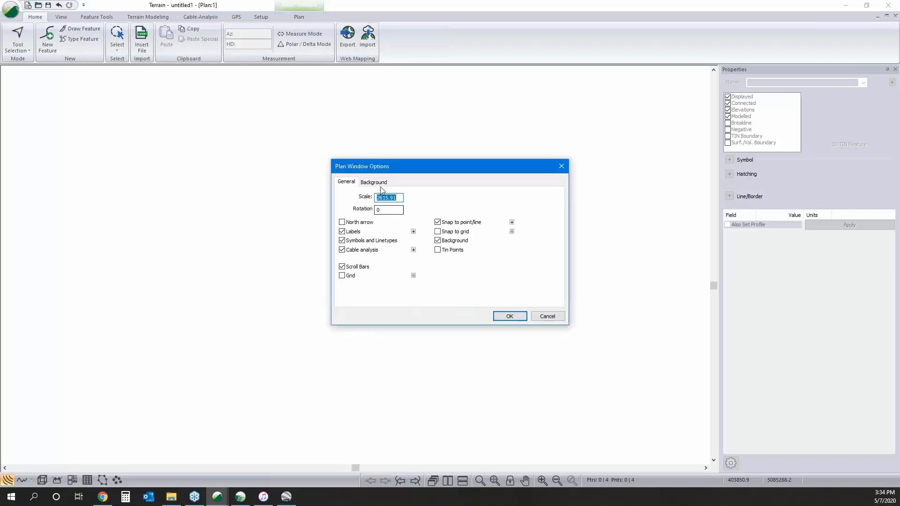
{"action": "left_click", "coordinate": [414, 231]}
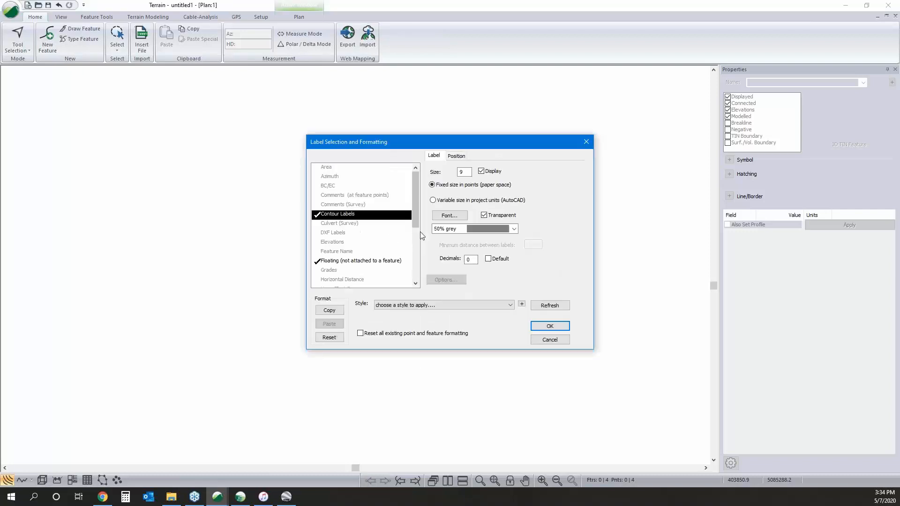
{"action": "scroll", "coordinate": [356, 235], "scroll_direction": "down", "scroll_amount": 5}
{"action": "left_click", "coordinate": [351, 252]}
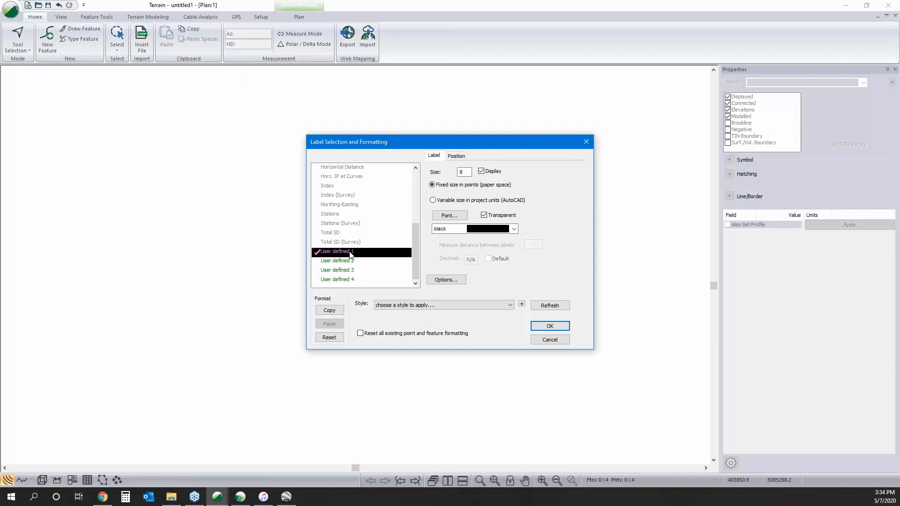
{"action": "left_click", "coordinate": [446, 280]}
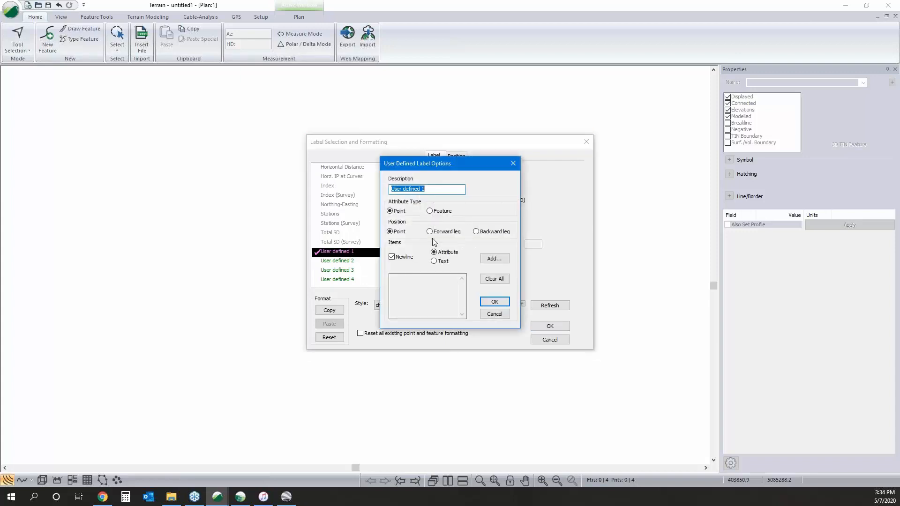
{"action": "left_click", "coordinate": [495, 259]}
{"action": "scroll", "coordinate": [404, 221], "scroll_direction": "down", "scroll_amount": 1}
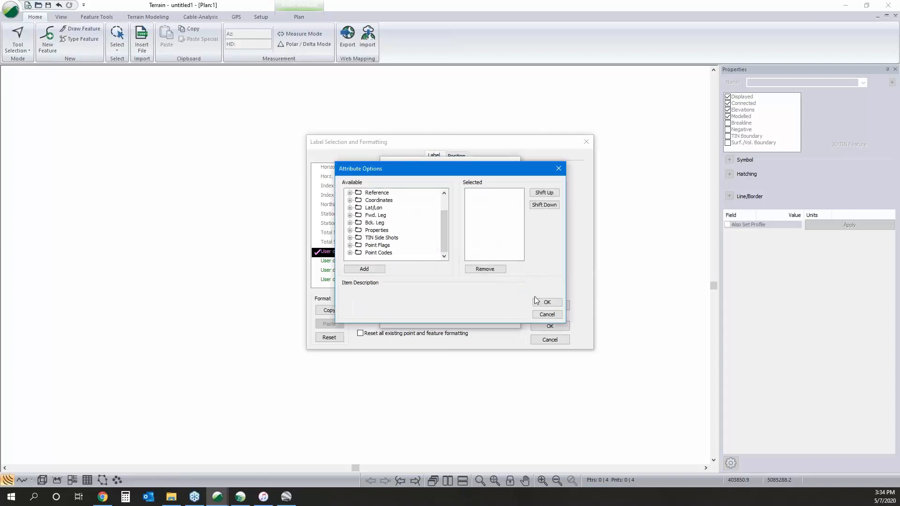
{"action": "left_click", "coordinate": [547, 315]}
Set the User defined 1 label to the Feature attribute type with the Name attribute, and apply the plan window options.
{"action": "left_click", "coordinate": [430, 211]}
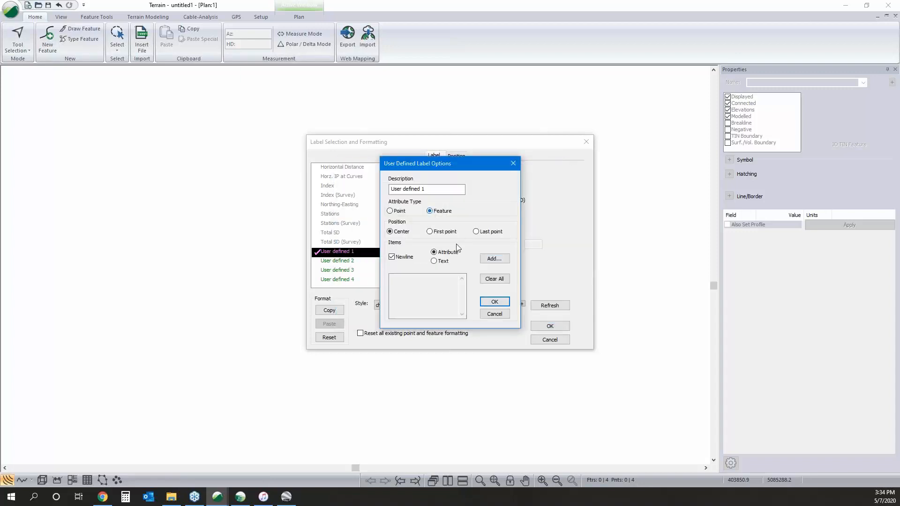
{"action": "left_click", "coordinate": [494, 260]}
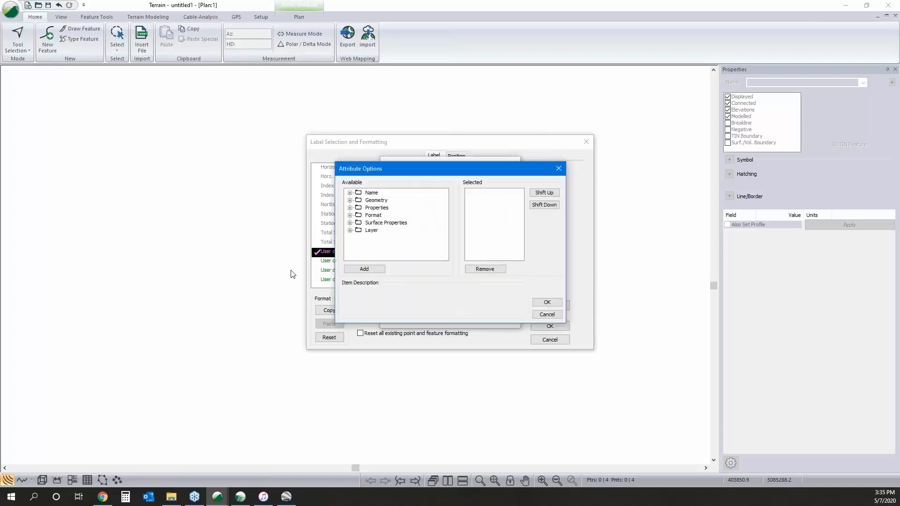
{"action": "left_click", "coordinate": [349, 230]}
{"action": "double_click", "coordinate": [382, 237]}
{"action": "left_click", "coordinate": [547, 303]}
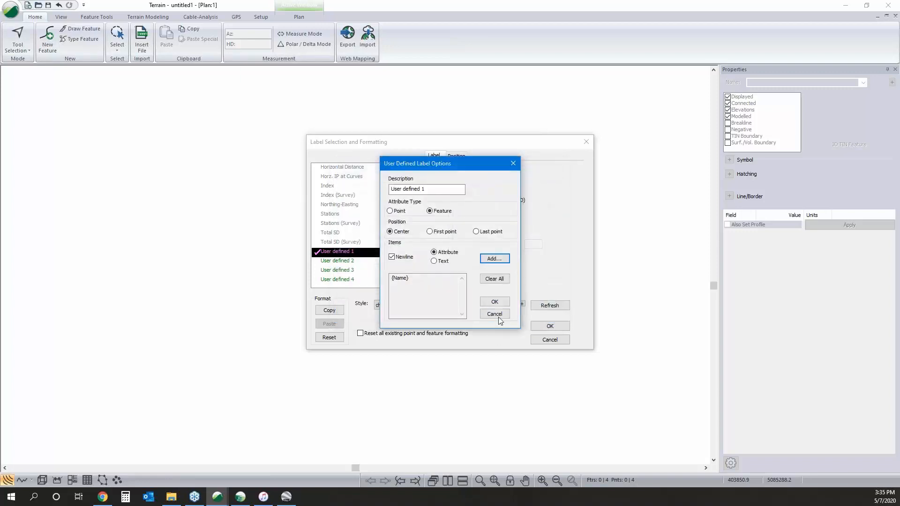
{"action": "left_click", "coordinate": [495, 302]}
{"action": "left_click", "coordinate": [544, 326]}
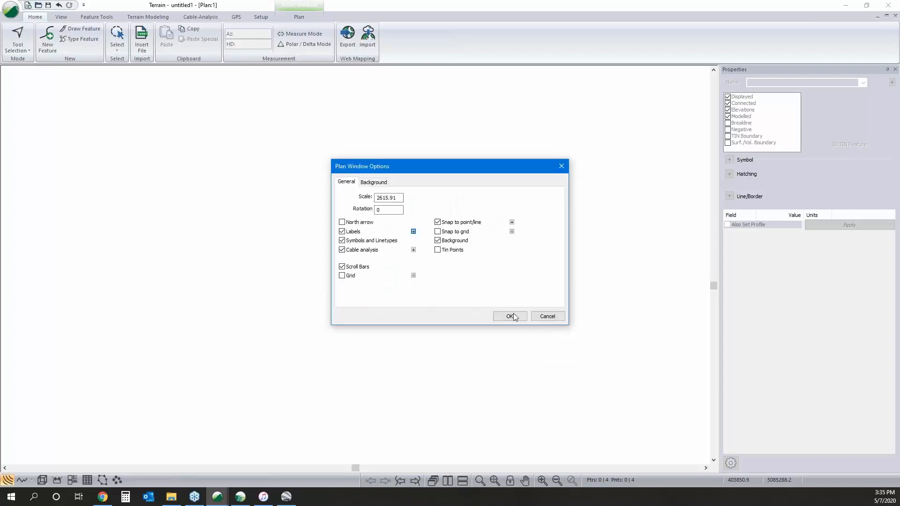
{"action": "left_click", "coordinate": [510, 317]}
{"action": "scroll", "coordinate": [351, 331], "scroll_direction": "up", "scroll_amount": 1}
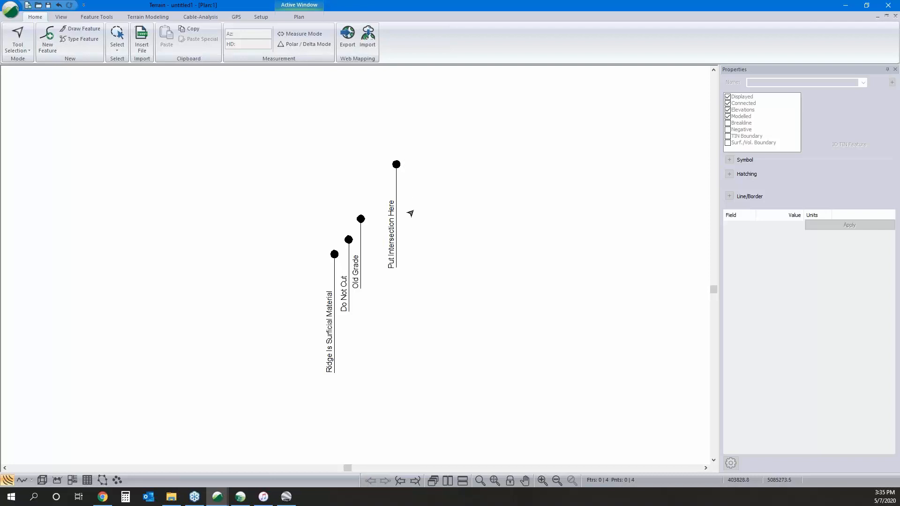
Save the terrain model as Field Notes in the Georeferenced Data folder.
{"action": "left_click", "coordinate": [10, 12]}
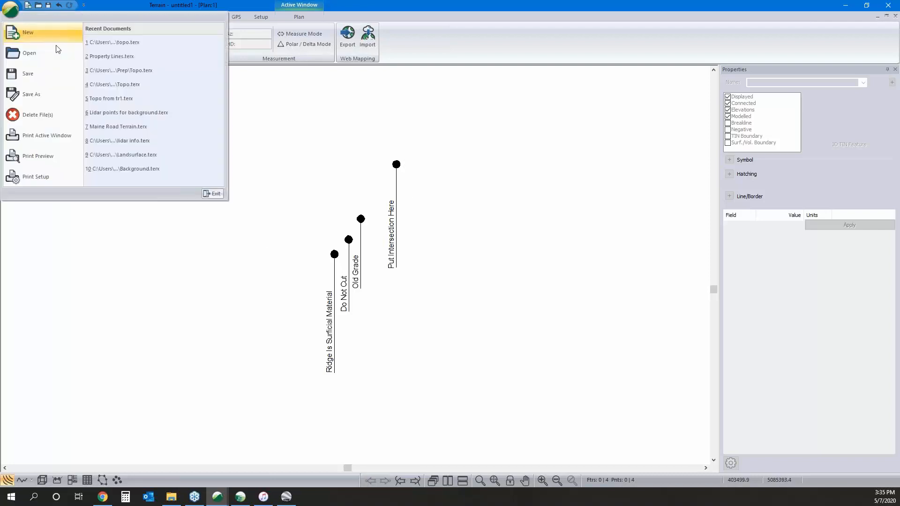
{"action": "left_click", "coordinate": [35, 92]}
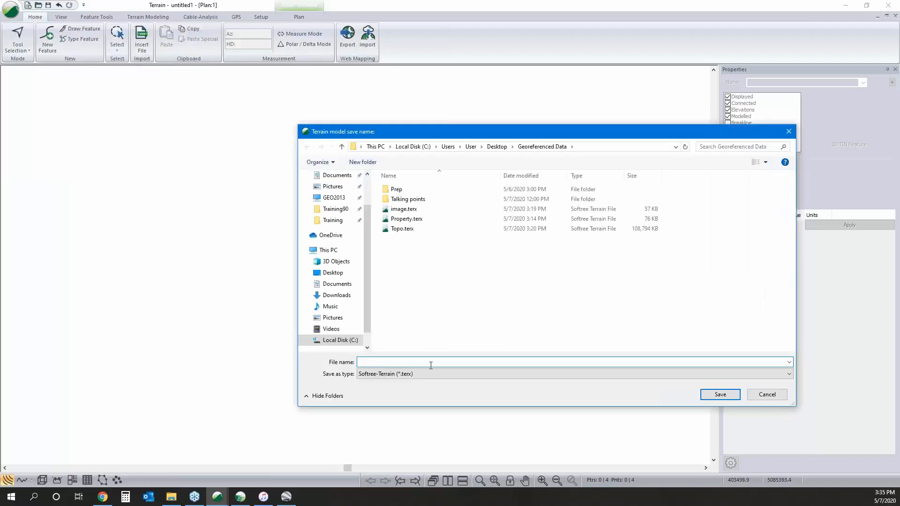
{"action": "type", "text": "Field Notes"}
{"action": "left_click", "coordinate": [722, 395]}
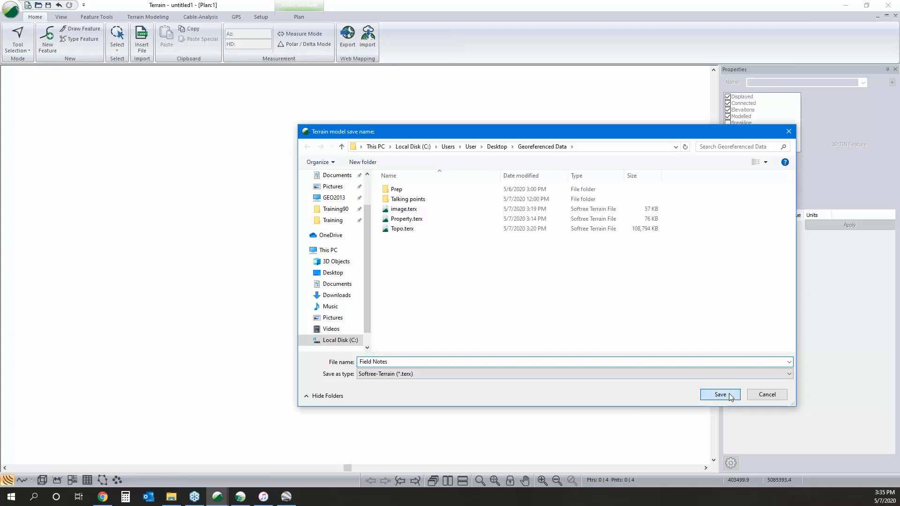
Minimize the Field Notes model and bring up the Topo.terx plan to examine it.
{"action": "left_click", "coordinate": [845, 6]}
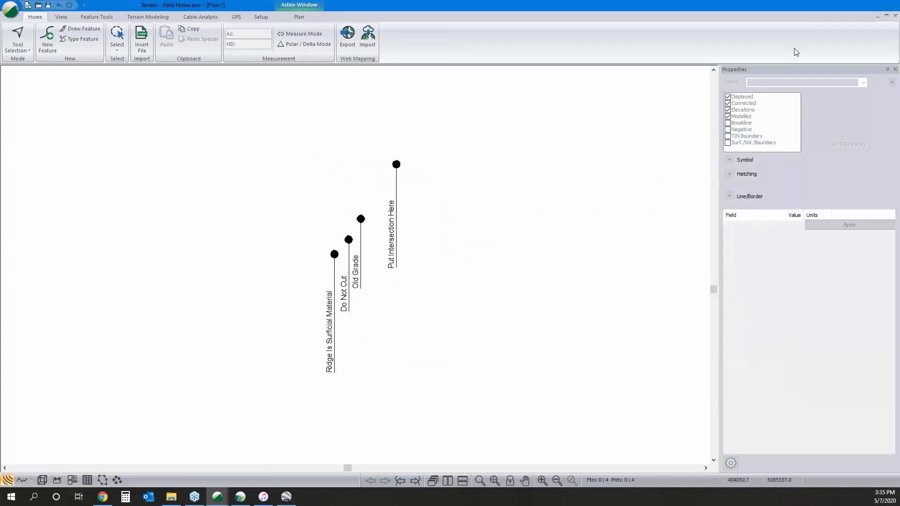
{"action": "mouse_move", "coordinate": [217, 496]}
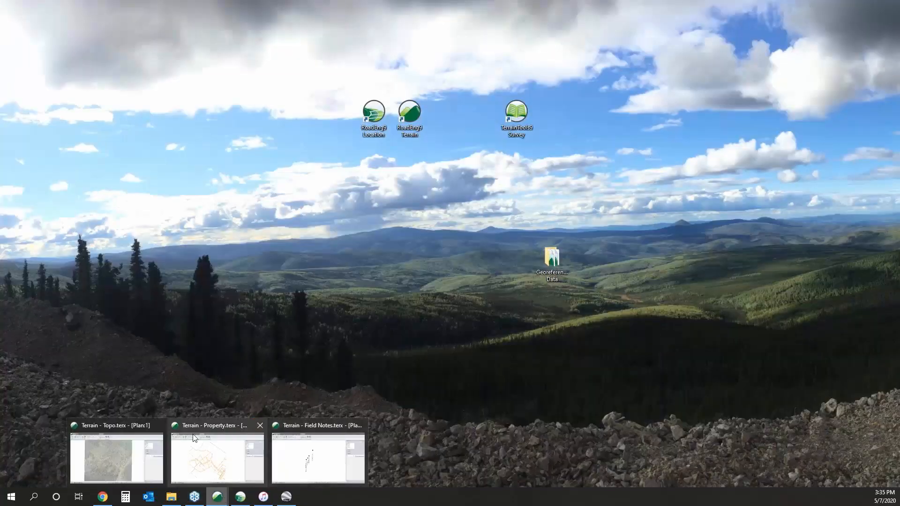
{"action": "left_click", "coordinate": [135, 428]}
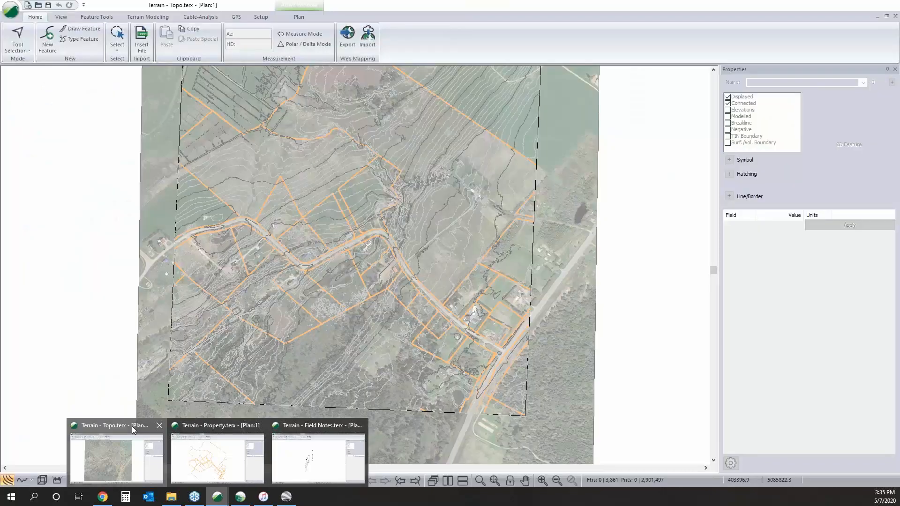
{"action": "scroll", "coordinate": [267, 286], "scroll_direction": "up", "scroll_amount": 3}
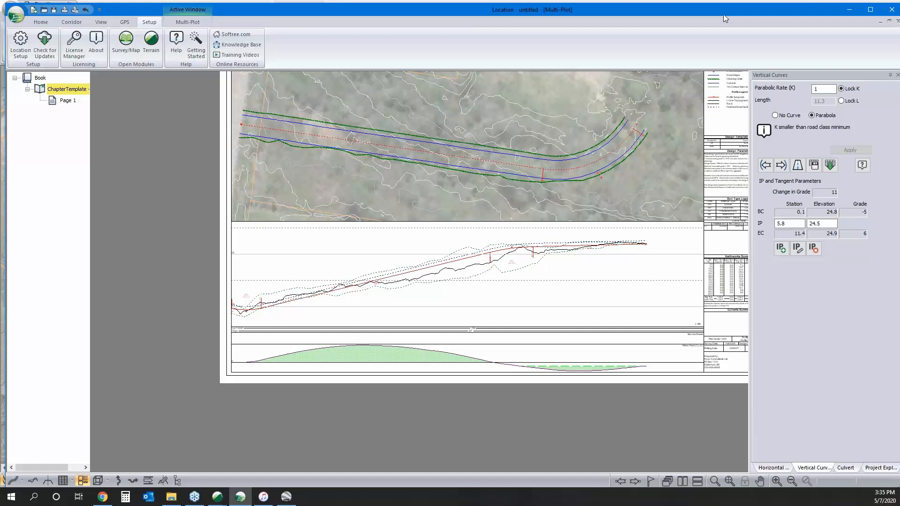
Add Field Notes.terx to the background display files of the Location plan window and apply the options.
{"action": "left_click", "coordinate": [897, 22]}
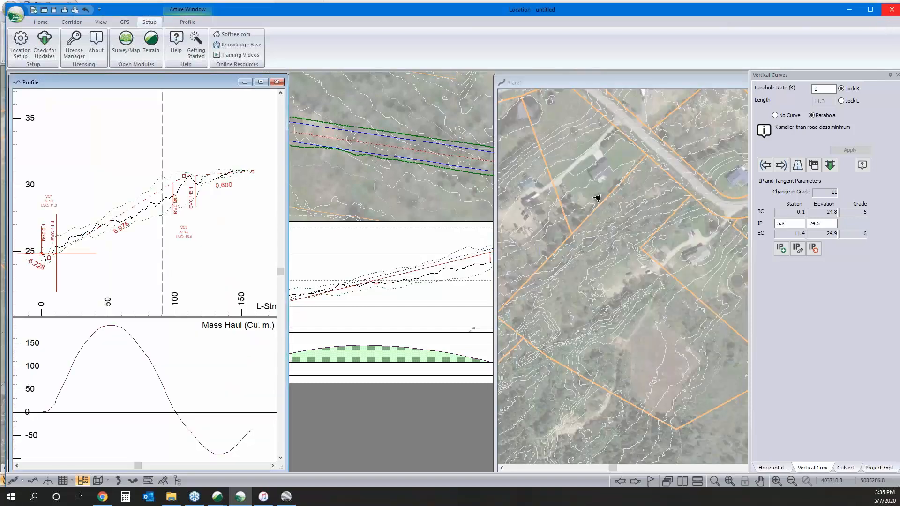
{"action": "right_click", "coordinate": [621, 200]}
{"action": "left_click", "coordinate": [671, 274]}
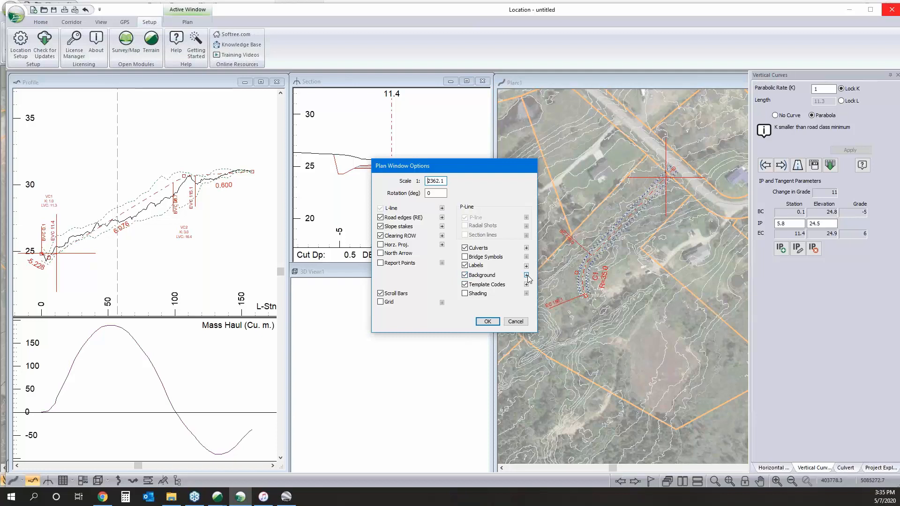
{"action": "left_click", "coordinate": [527, 276]}
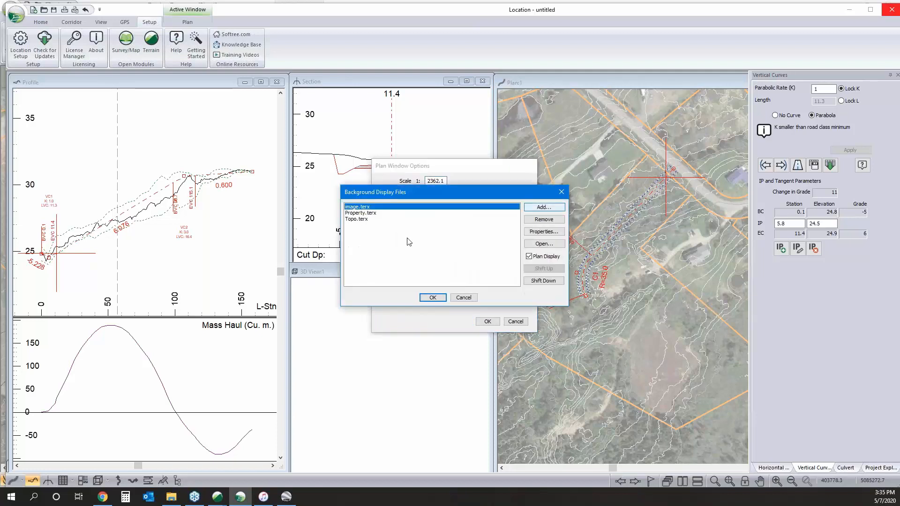
{"action": "left_click", "coordinate": [360, 219]}
{"action": "left_click", "coordinate": [538, 206]}
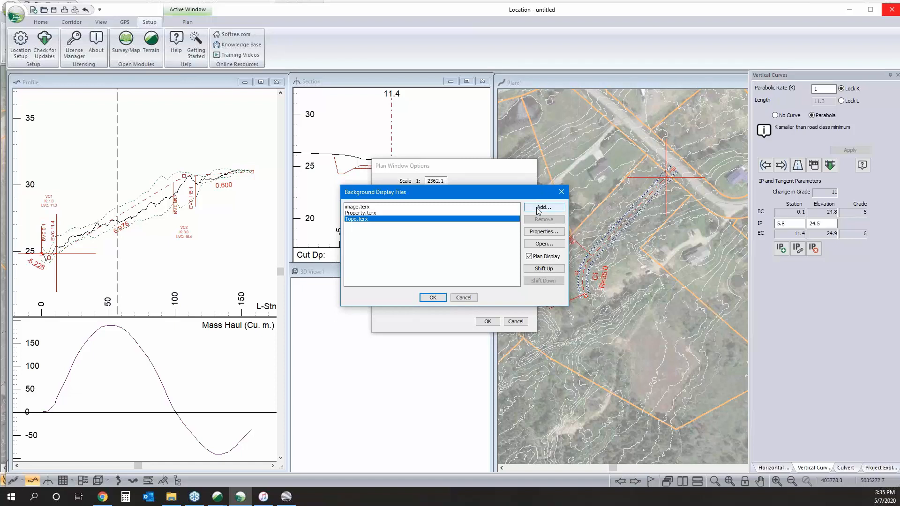
{"action": "left_click", "coordinate": [423, 215]}
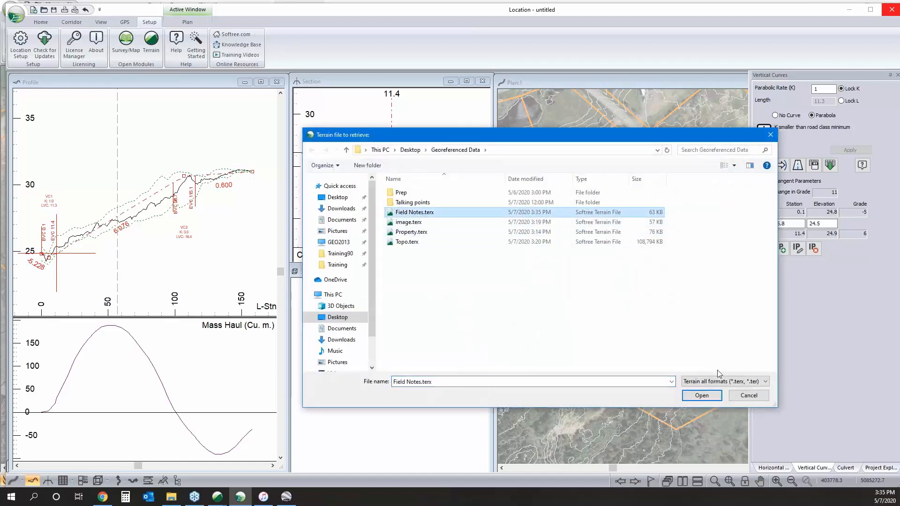
{"action": "left_click", "coordinate": [704, 395]}
{"action": "left_click", "coordinate": [445, 299]}
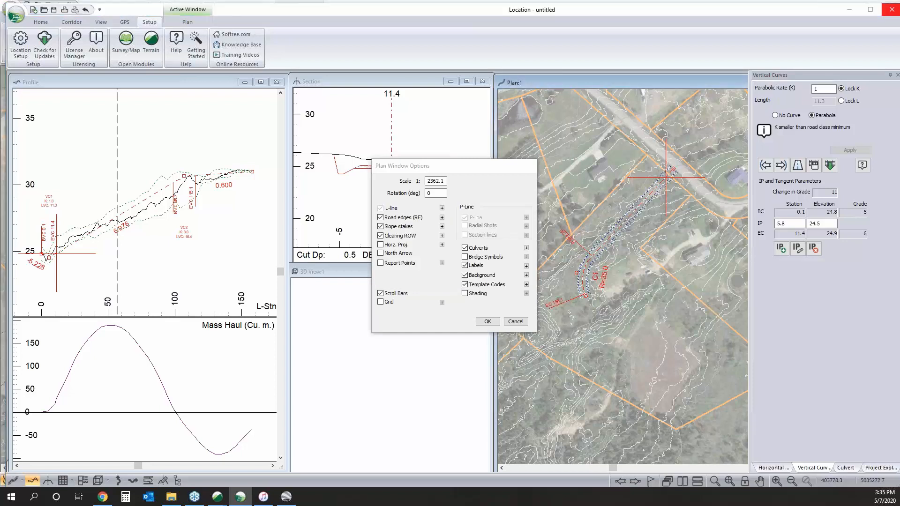
{"action": "left_click", "coordinate": [487, 322]}
Move the alignment's starting IP to the existing road beside the Put Intersection Here field note.
{"action": "scroll", "coordinate": [654, 186], "scroll_direction": "up", "scroll_amount": 3}
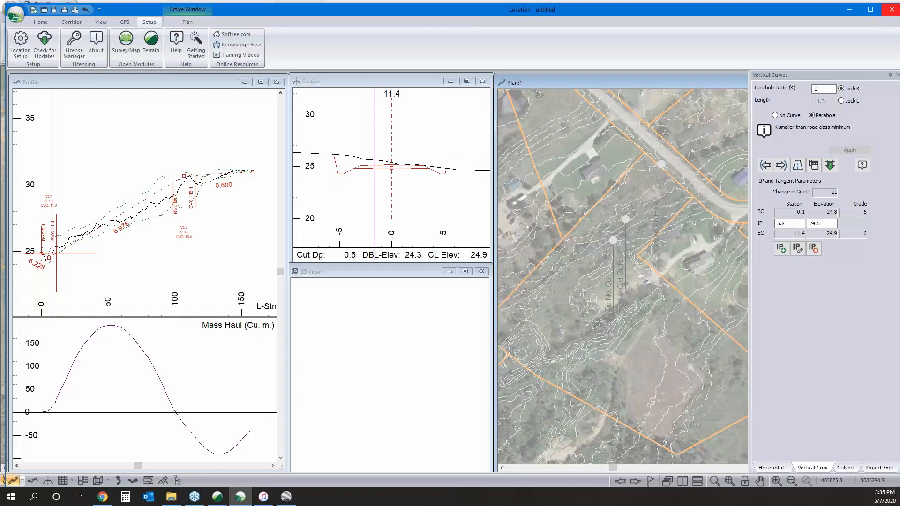
{"action": "right_click", "coordinate": [684, 179]}
{"action": "left_click", "coordinate": [702, 196]}
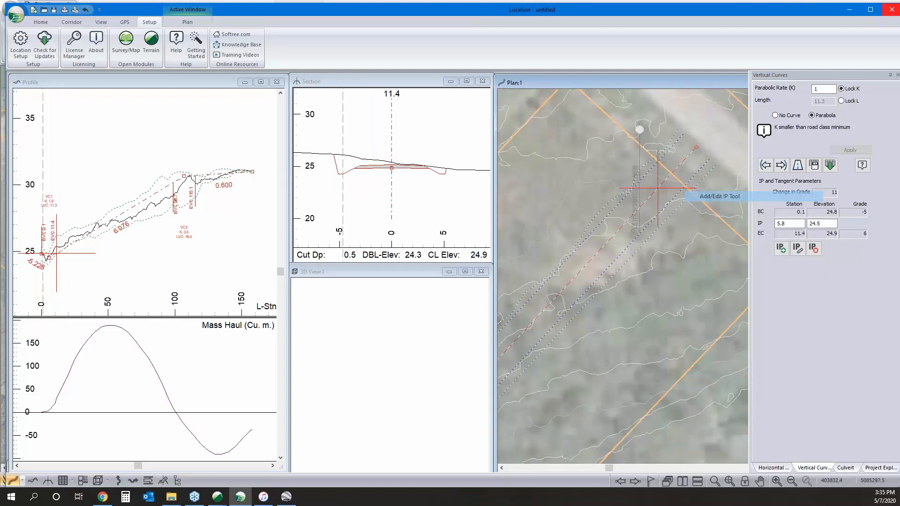
{"action": "left_click_drag", "start_coordinate": [696, 147], "coordinate": [658, 109]}
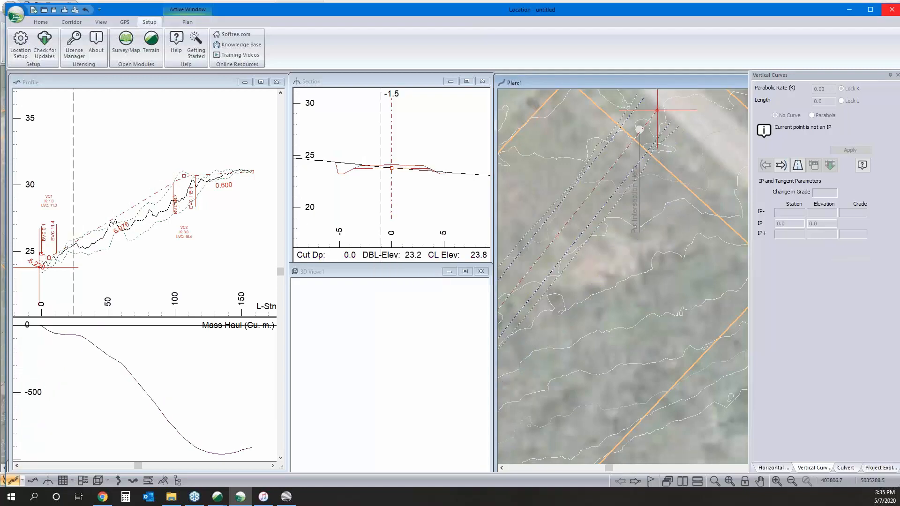
{"action": "scroll", "coordinate": [614, 220], "scroll_direction": "down", "scroll_amount": 2}
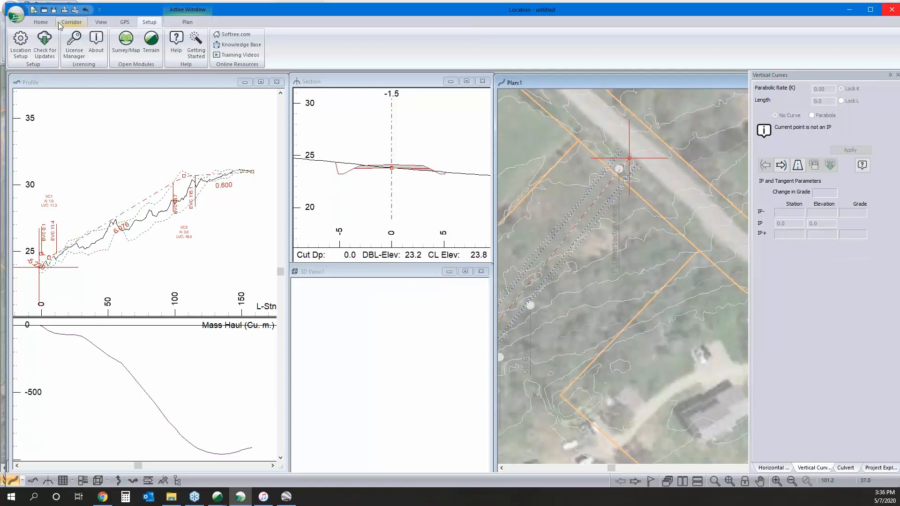
Save the road design as example in the Georeferenced Data folder.
{"action": "left_click", "coordinate": [42, 22]}
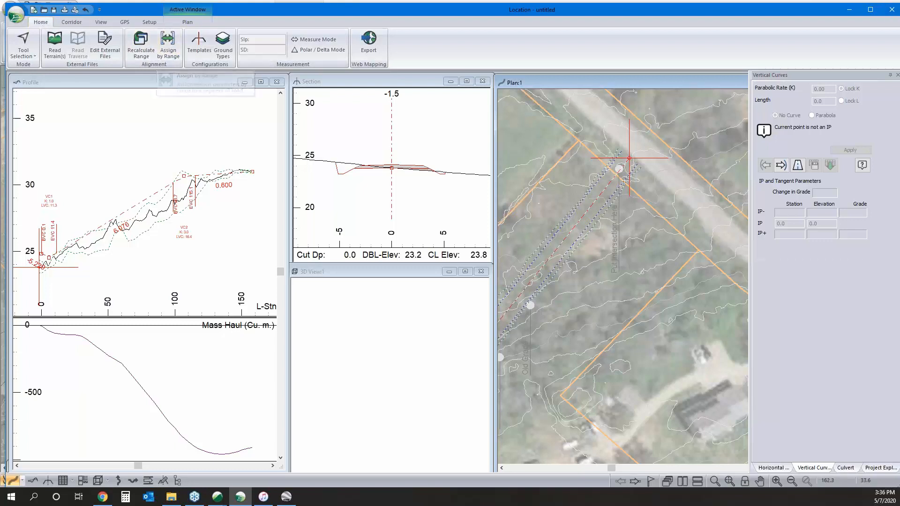
{"action": "left_click", "coordinate": [17, 17]}
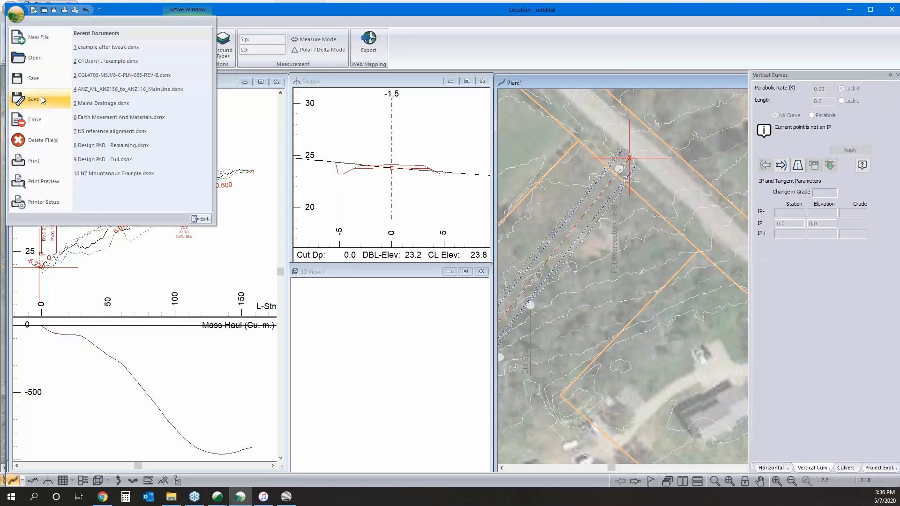
{"action": "left_click", "coordinate": [50, 99]}
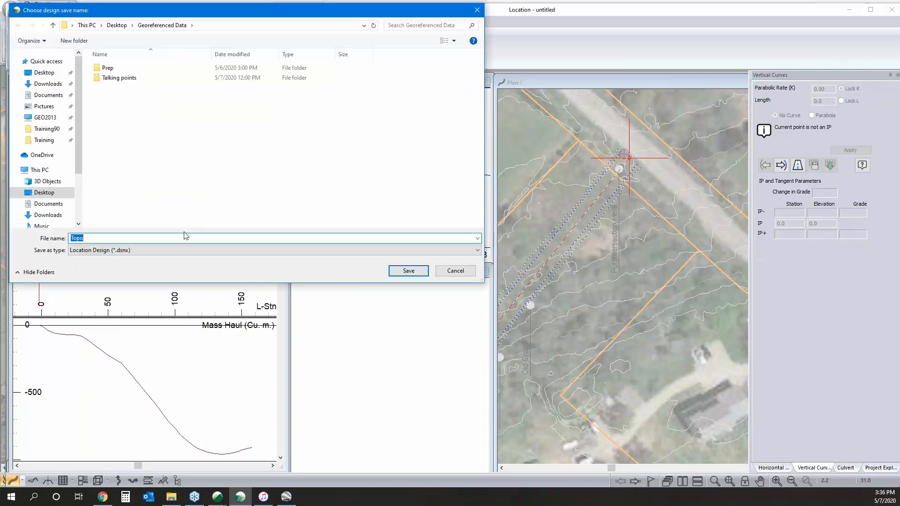
{"action": "type", "text": "example"}
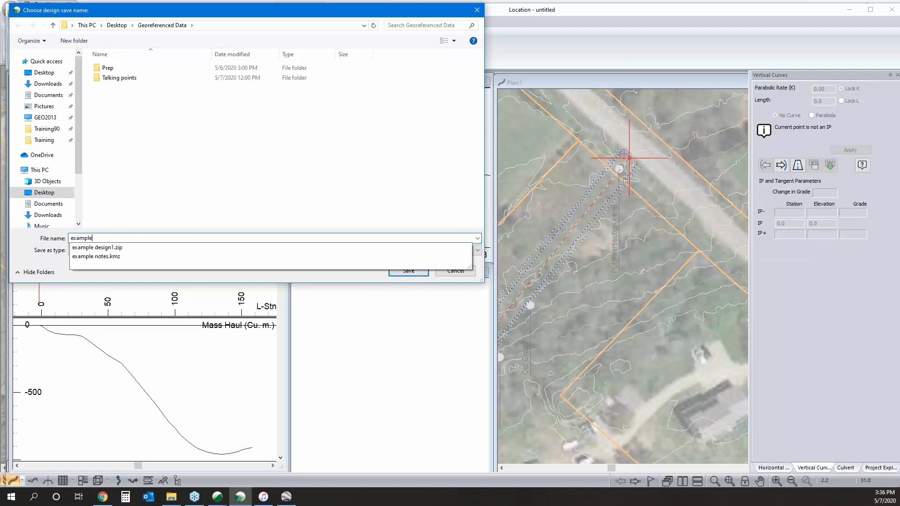
{"action": "left_click", "coordinate": [301, 188]}
{"action": "left_click", "coordinate": [409, 271]}
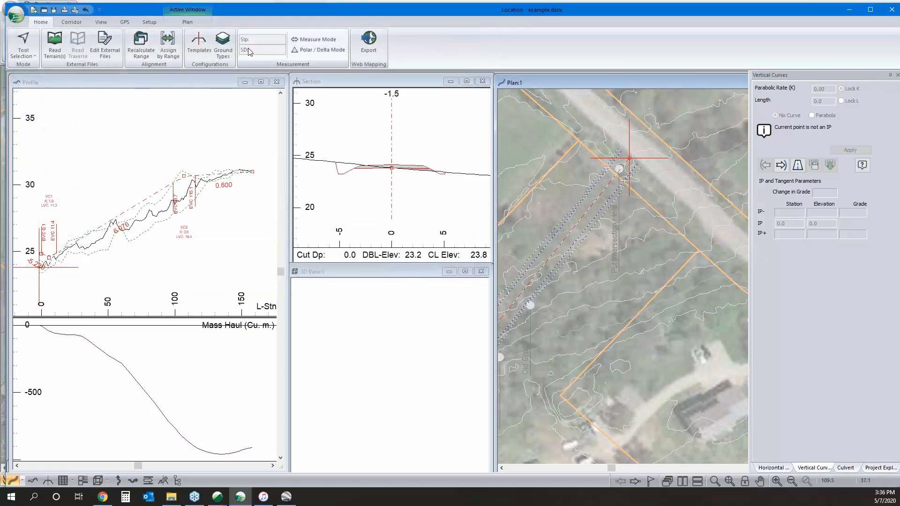
Export the road design to Google Earth with the existing export settings, view it there and return to Location.
{"action": "left_click", "coordinate": [369, 47]}
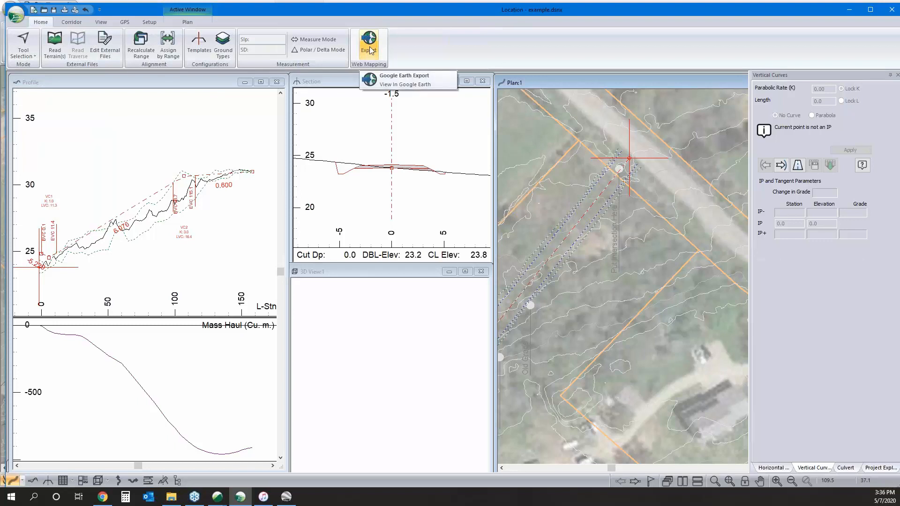
{"action": "left_click", "coordinate": [396, 76]}
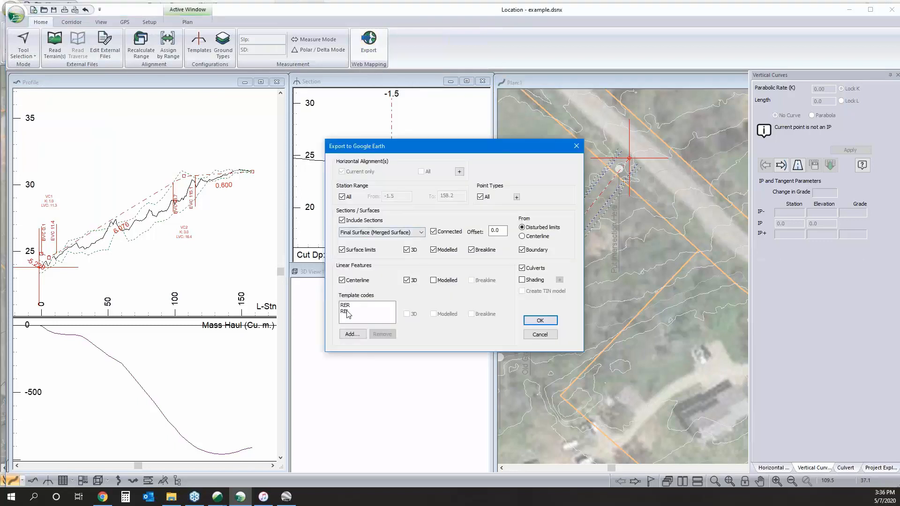
{"action": "left_click", "coordinate": [540, 321]}
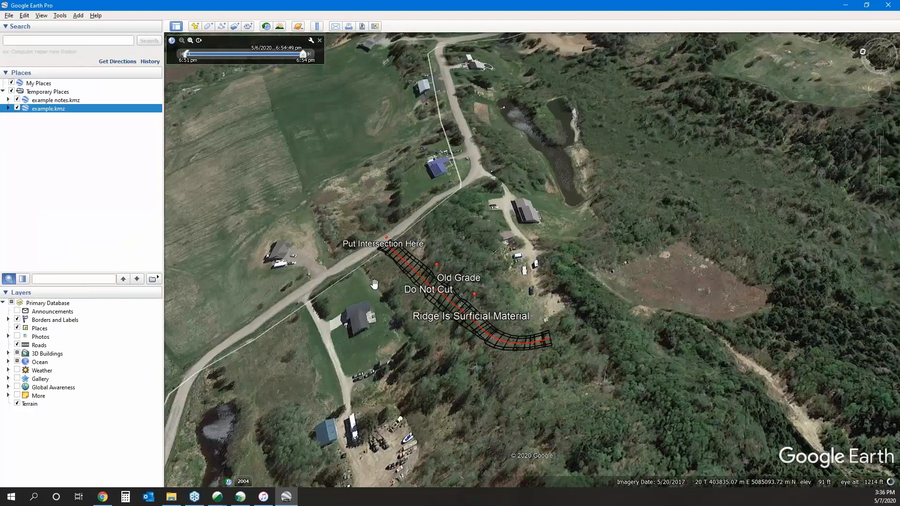
{"action": "key", "text": "alt+Tab"}
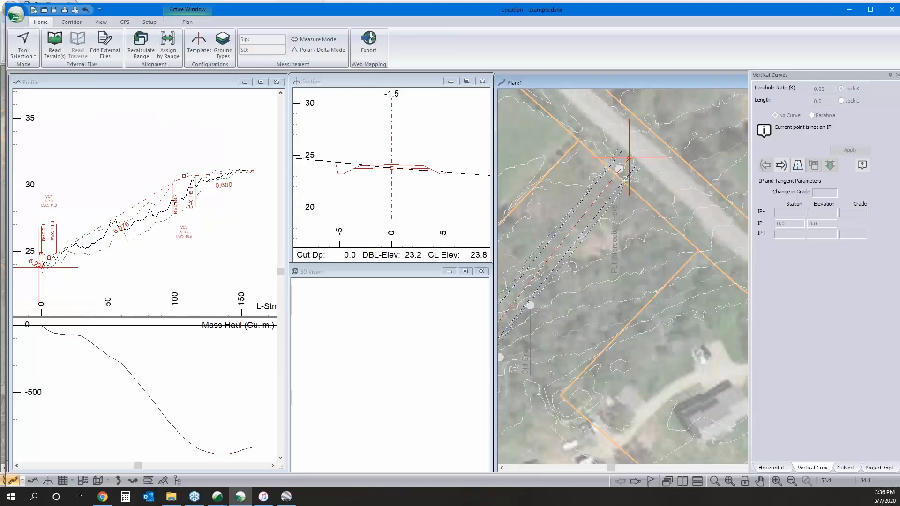
{"action": "left_click", "coordinate": [125, 22]}
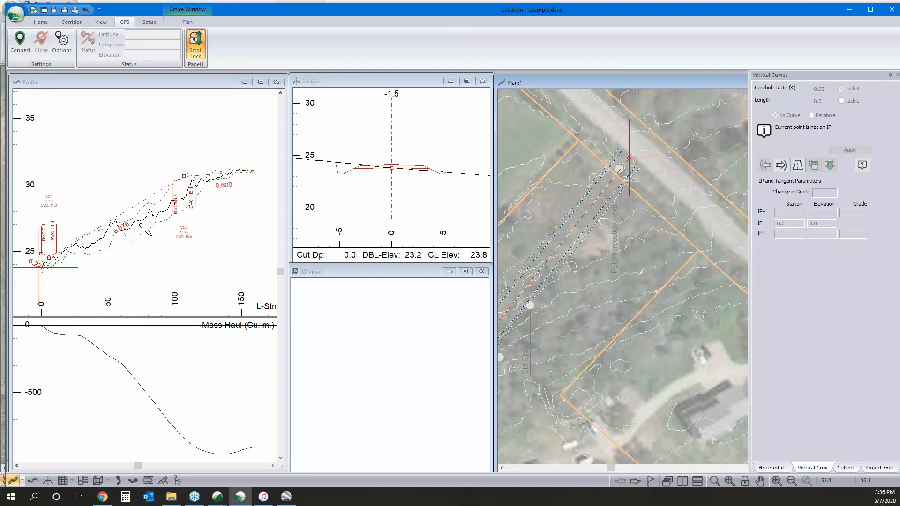
{"action": "mouse_move", "coordinate": [617, 243]}
{"action": "mouse_move", "coordinate": [338, 188]}
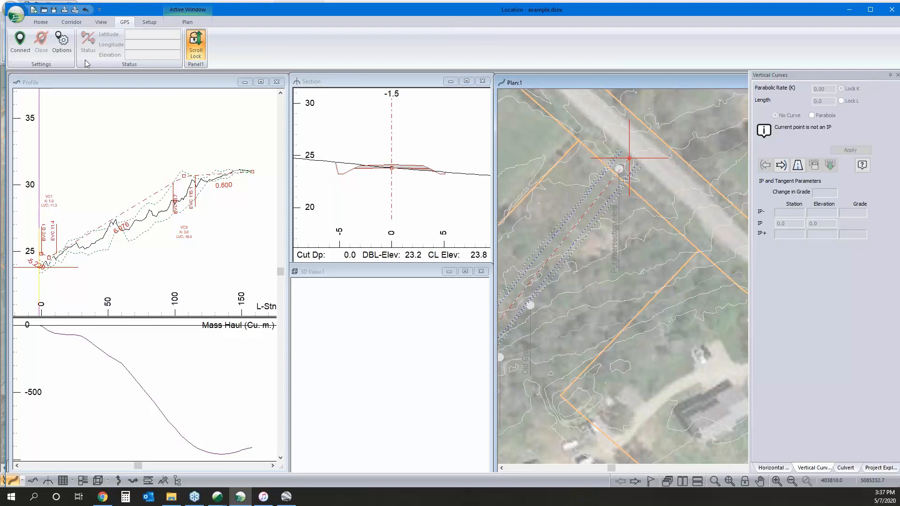
{"action": "left_click", "coordinate": [41, 22]}
Inspect the projection's WKT definition in the Location setup and close the setup without changes.
{"action": "left_click", "coordinate": [149, 22]}
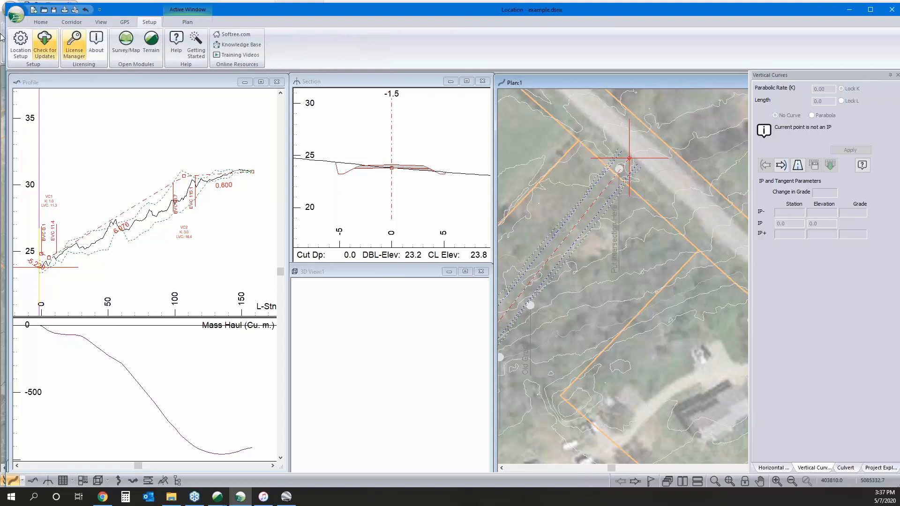
{"action": "left_click", "coordinate": [20, 43]}
{"action": "left_click", "coordinate": [356, 149]}
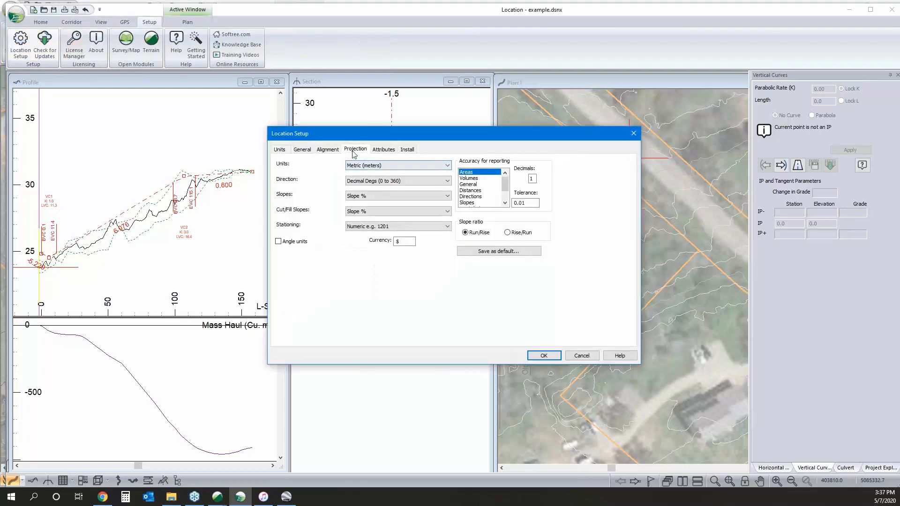
{"action": "left_click", "coordinate": [456, 163]}
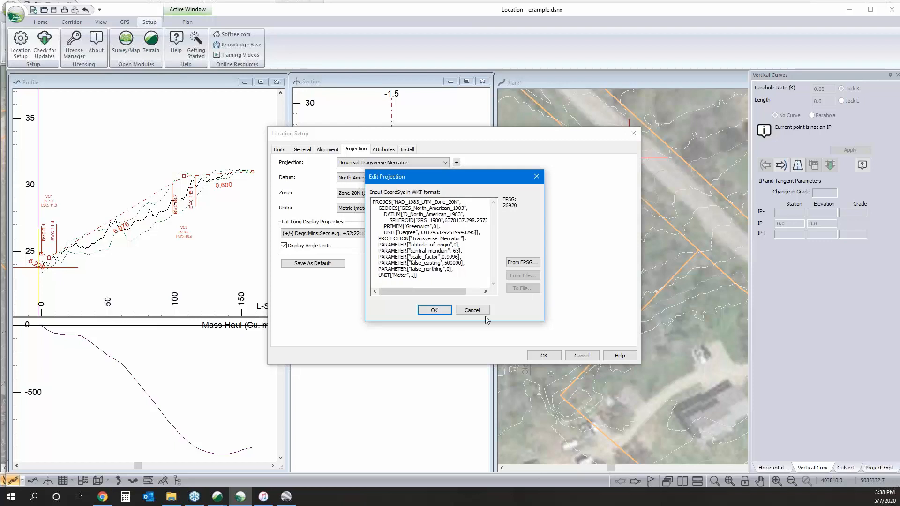
{"action": "left_click", "coordinate": [472, 311]}
{"action": "left_click", "coordinate": [577, 356]}
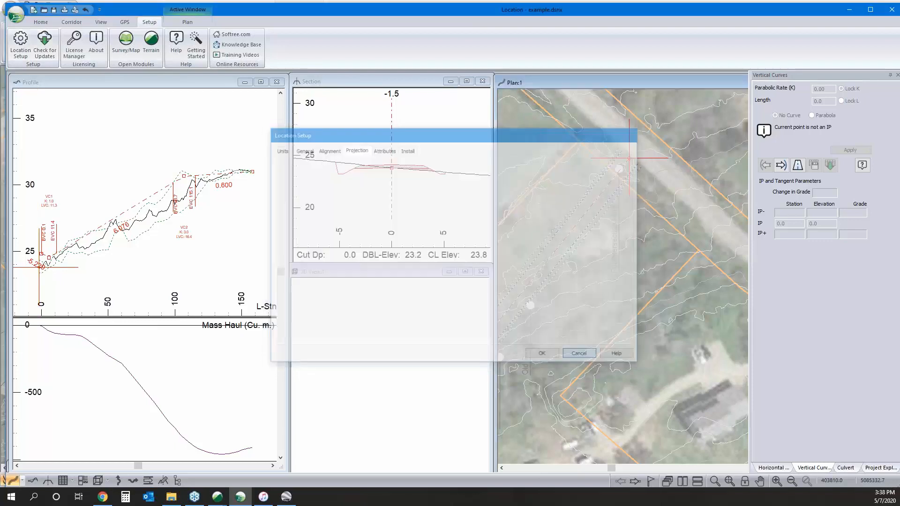
Switch to Google Earth Pro, review the coordinate display format in its 3D View options, cancel them and minimize the program.
{"action": "left_click", "coordinate": [290, 499]}
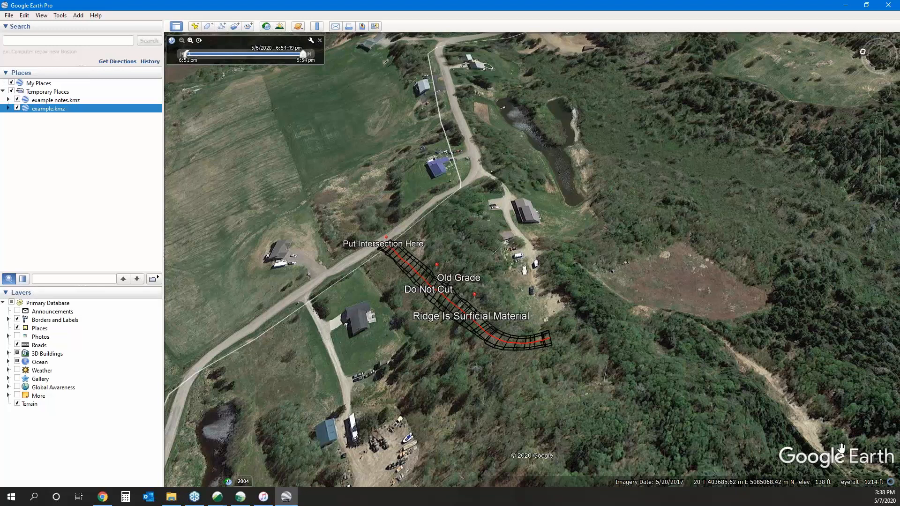
{"action": "left_click", "coordinate": [78, 16]}
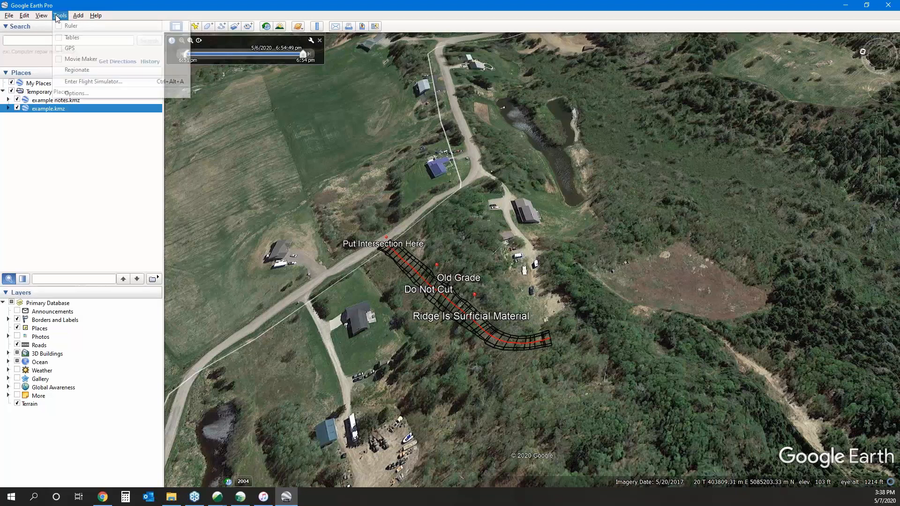
{"action": "mouse_move", "coordinate": [60, 16]}
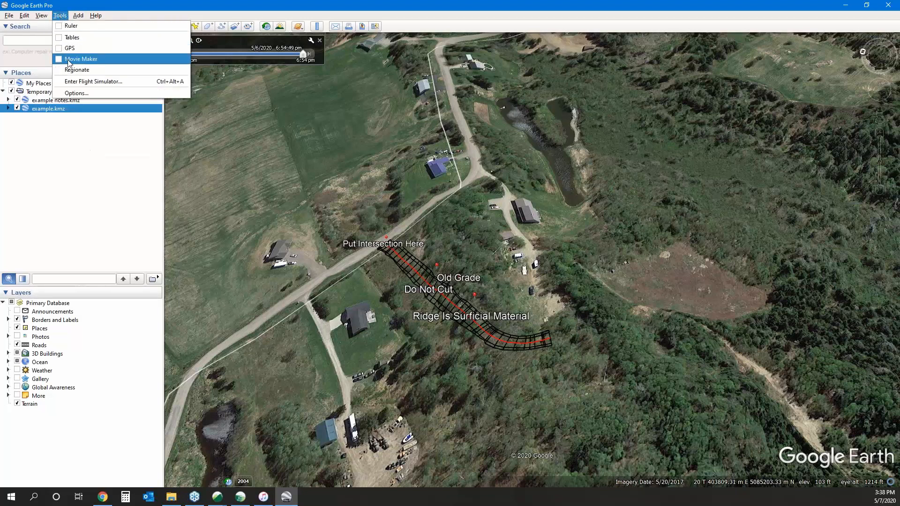
{"action": "left_click", "coordinate": [76, 93]}
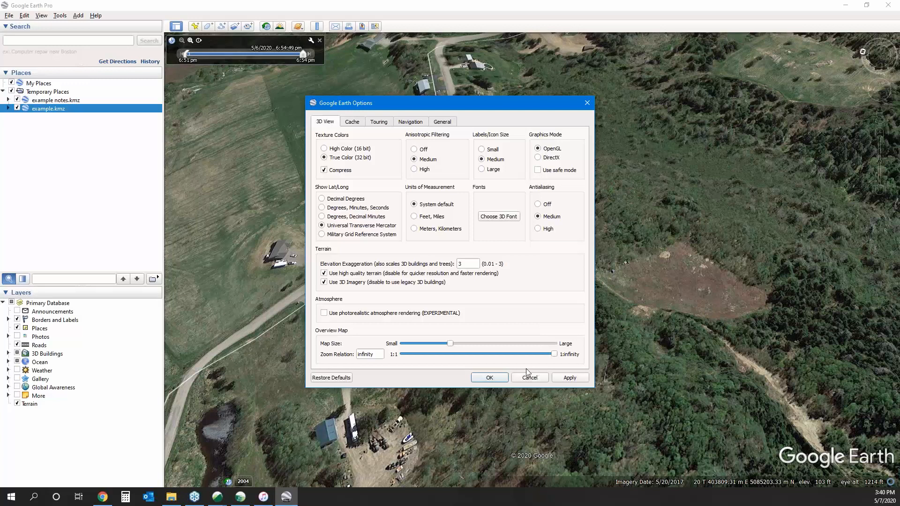
{"action": "left_click", "coordinate": [528, 376]}
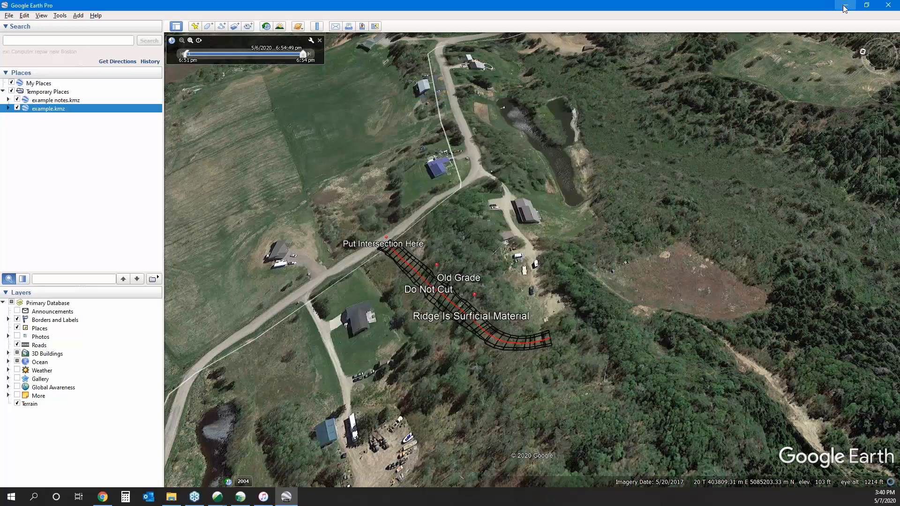
{"action": "left_click", "coordinate": [846, 6]}
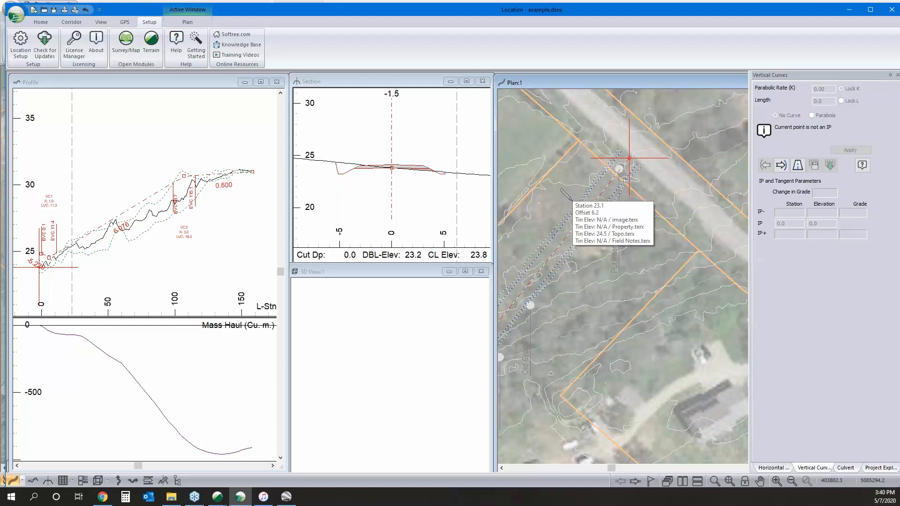
Minimize Location and Terrain, and open Property_Lines.prj from the Georeferenced Data folder in Notepad to examine its coordinate system text.
{"action": "left_click", "coordinate": [849, 11]}
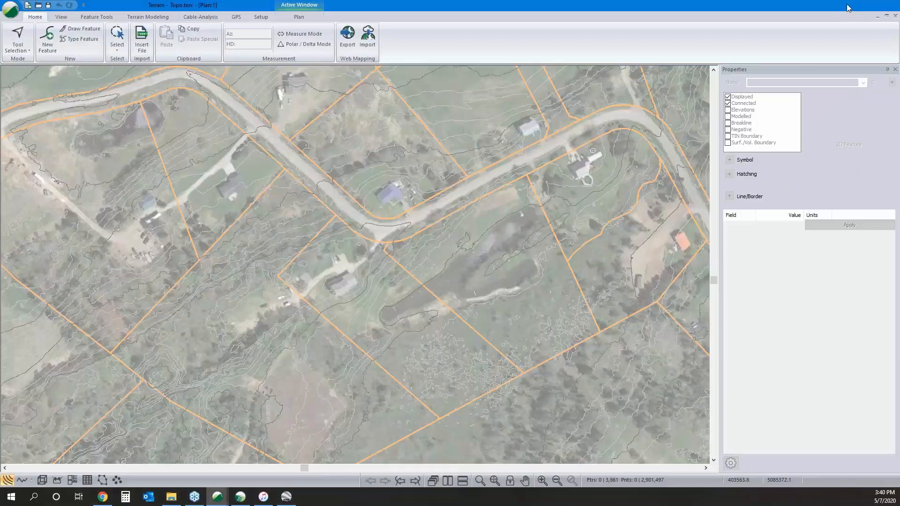
{"action": "left_click", "coordinate": [848, 6]}
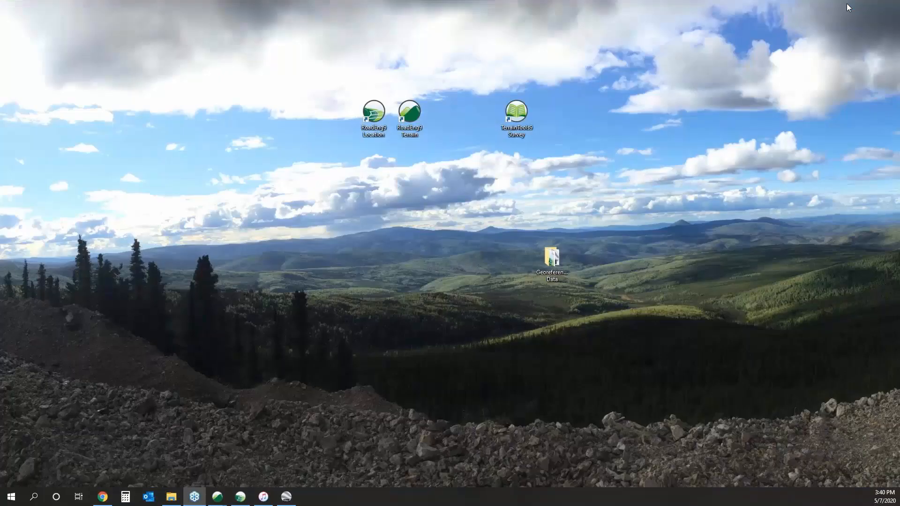
{"action": "double_click", "coordinate": [552, 257]}
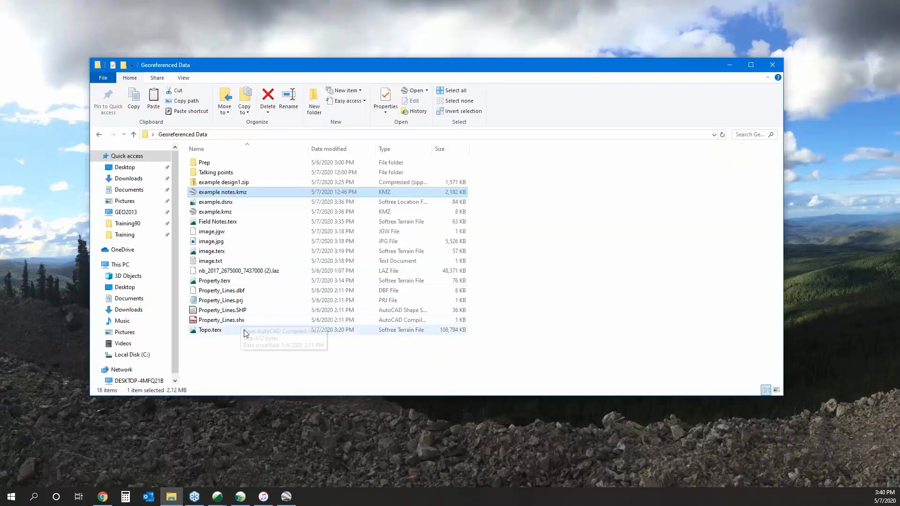
{"action": "double_click", "coordinate": [241, 301]}
{"action": "left_click_drag", "start_coordinate": [303, 209], "coordinate": [558, 314]}
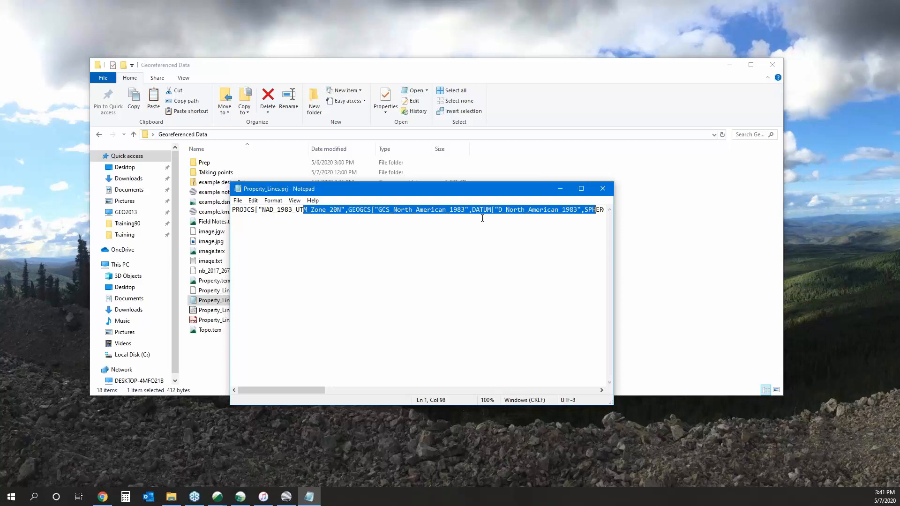
Minimize the Georeferenced Data folder window and switch to the Terrain window showing Property.terx.
{"action": "left_click", "coordinate": [732, 74]}
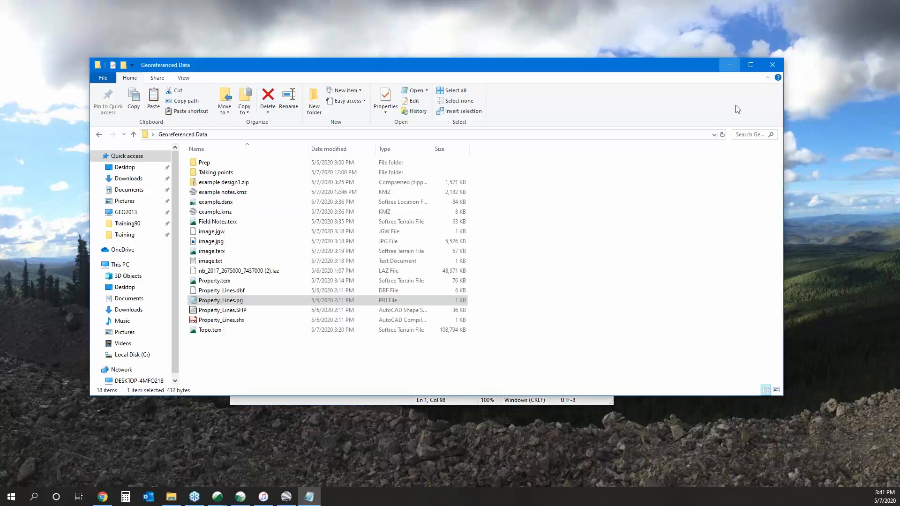
{"action": "left_click", "coordinate": [730, 65]}
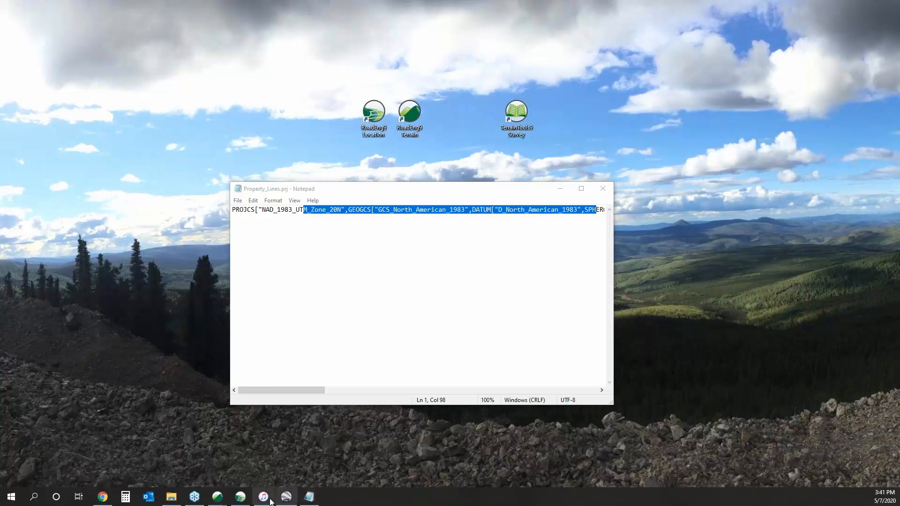
{"action": "mouse_move", "coordinate": [218, 497]}
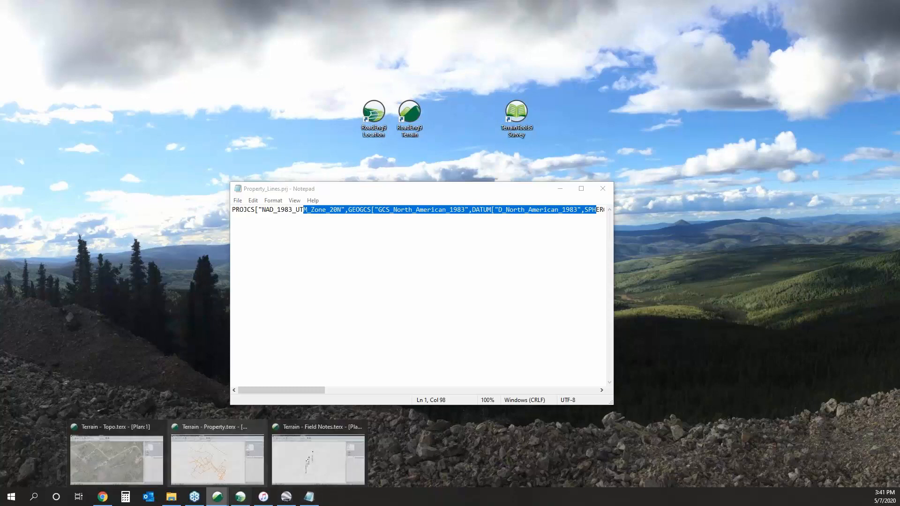
{"action": "left_click", "coordinate": [238, 425]}
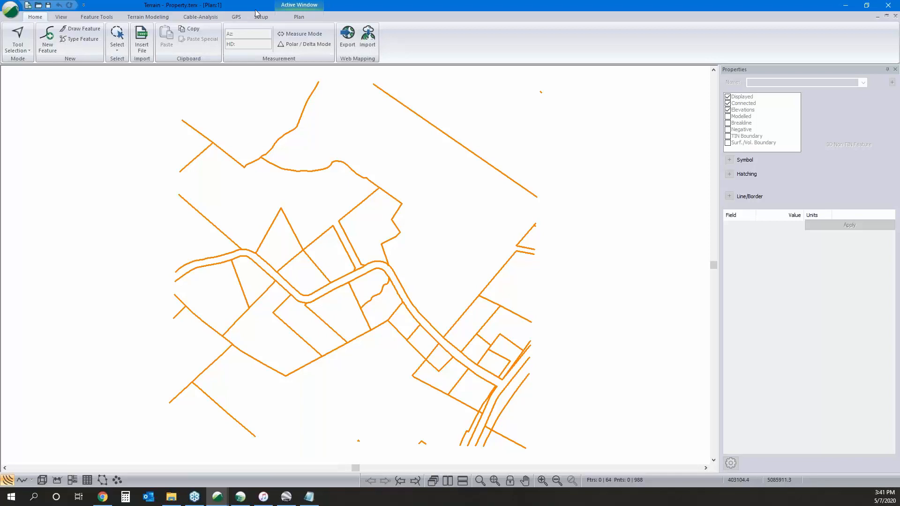
Open the projection's WKT definition in the Terrain setup and highlight its parameter lines to examine the coordinate system text.
{"action": "left_click", "coordinate": [261, 16]}
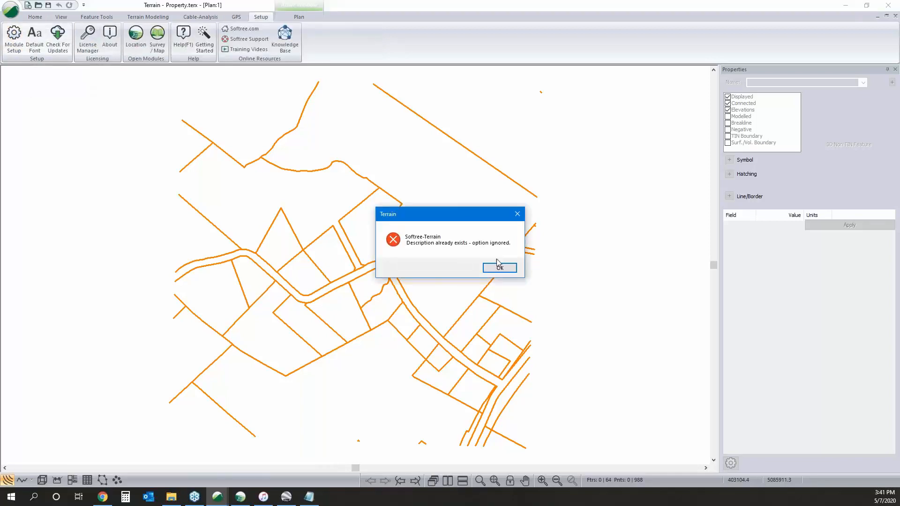
{"action": "left_click", "coordinate": [500, 267]}
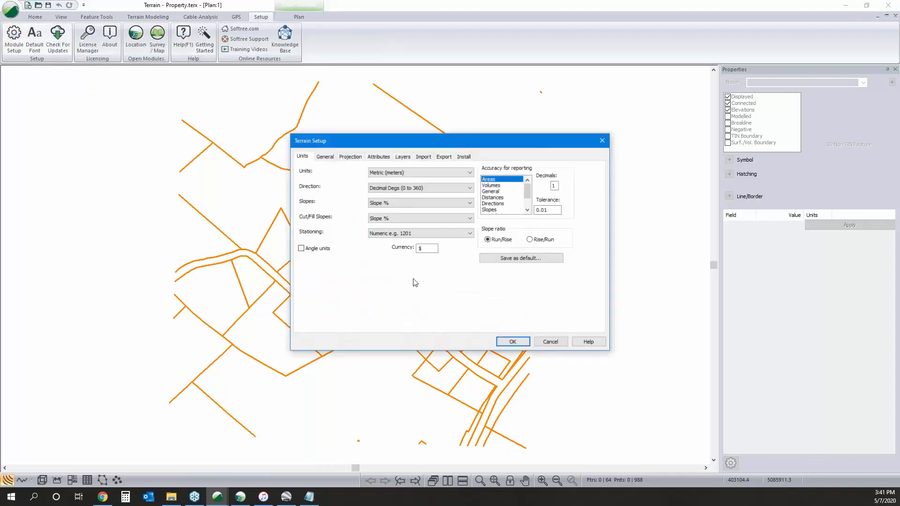
{"action": "left_click", "coordinate": [354, 158]}
{"action": "left_click", "coordinate": [478, 170]}
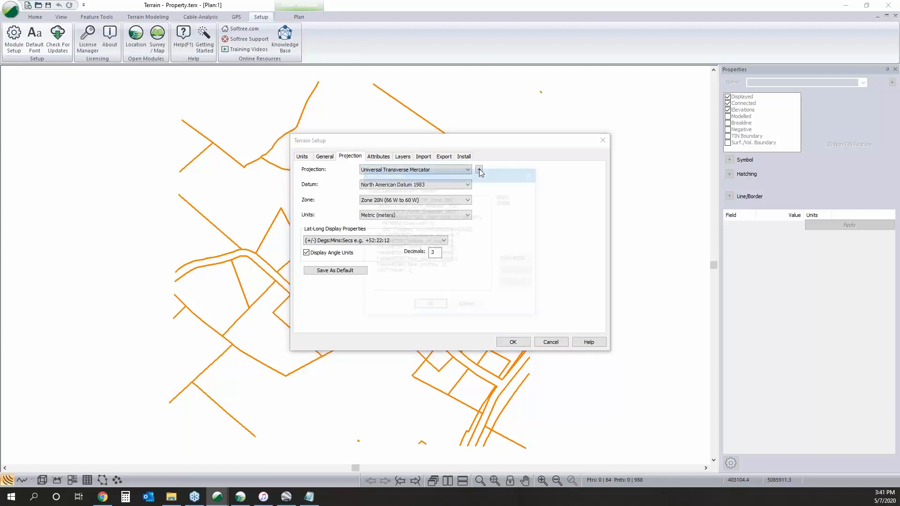
{"action": "left_click_drag", "start_coordinate": [463, 260], "coordinate": [414, 229]}
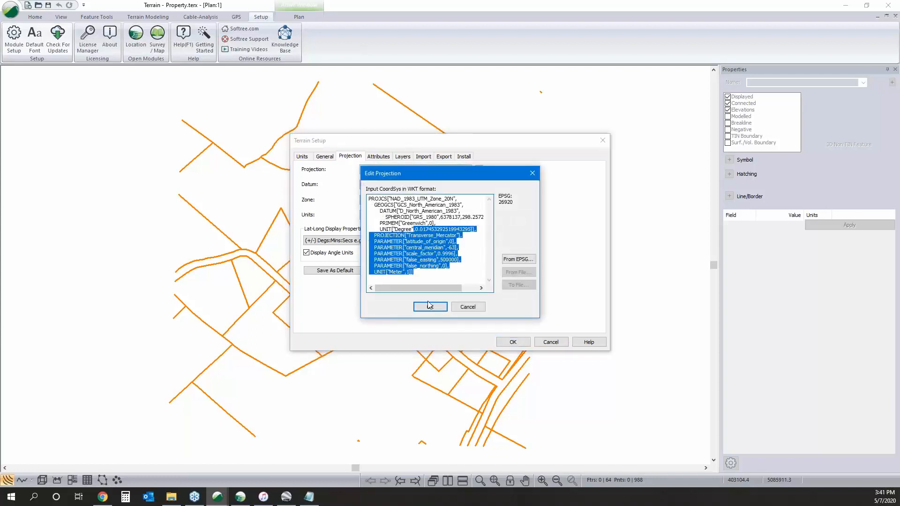